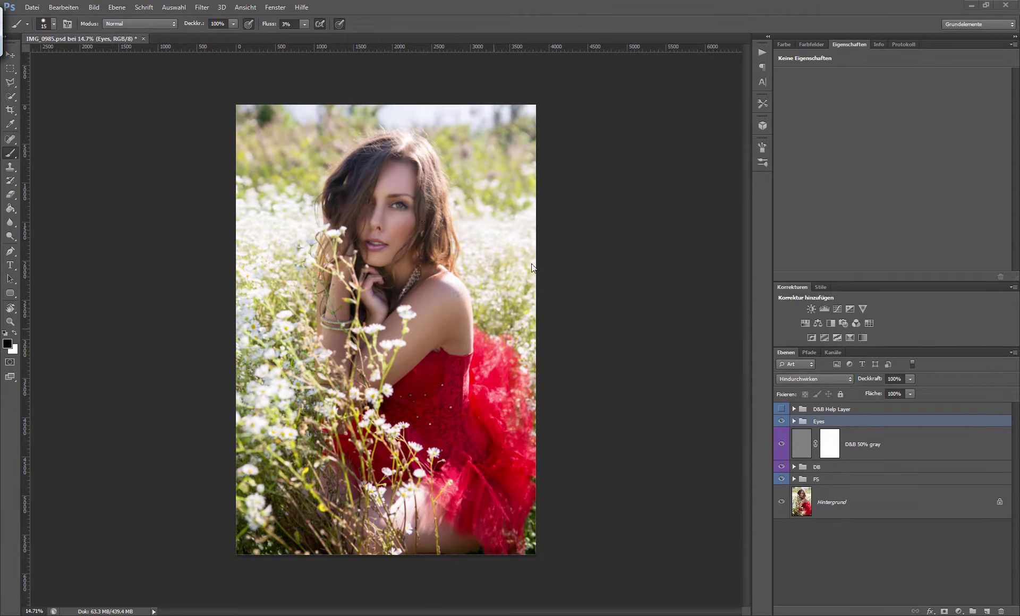
# Try a colour balance layer that reduces blue in the midtones, then delete it.
pyautogui.press('alt')
pyautogui.scroll(2, 410, 272)
pyautogui.moveTo(414, 237); pyautogui.dragTo(429, 343)
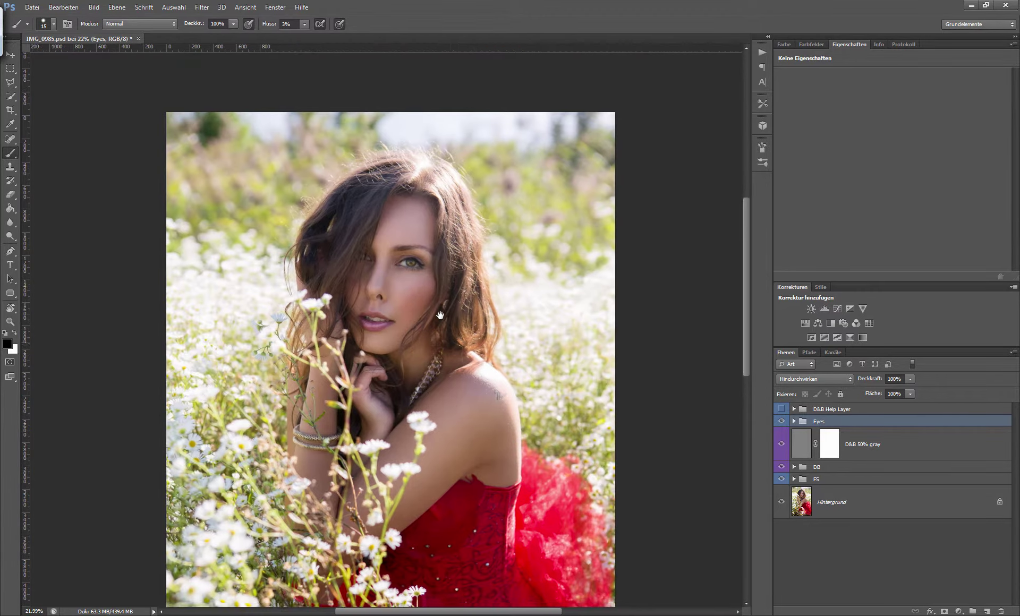
pyautogui.scroll(-3, 452, 351)
pyautogui.scroll(-2, 471, 287)
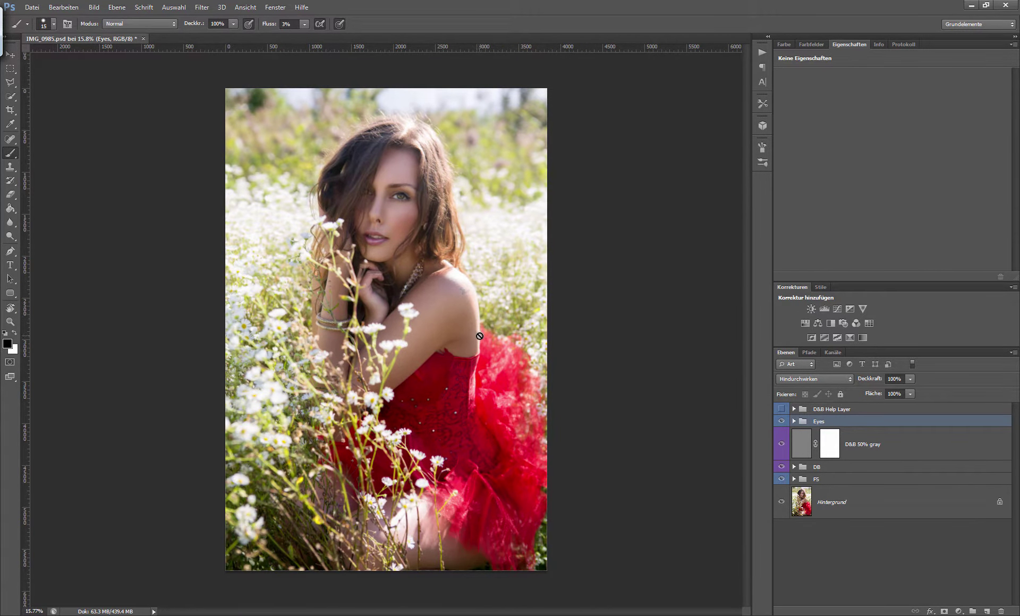
pyautogui.click(820, 322)
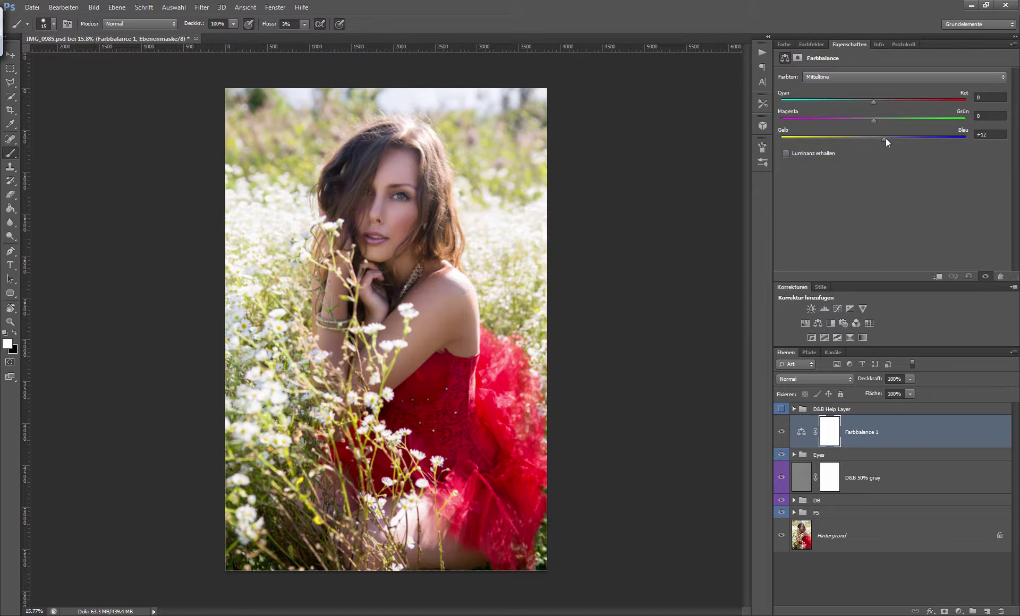
pyautogui.moveTo(906, 136)
pyautogui.mouseDown()
pyautogui.moveTo(872, 141)
pyautogui.moveTo(881, 140)
pyautogui.mouseUp()
pyautogui.moveTo(879, 141); pyautogui.dragTo(877, 141)
pyautogui.press('Delete')
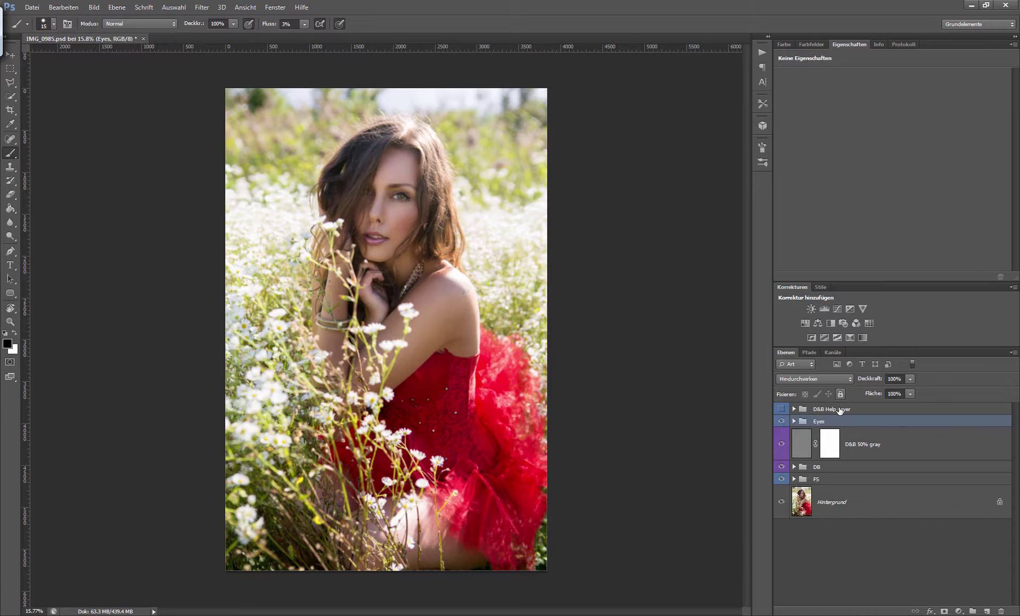
pyautogui.click(861, 446)
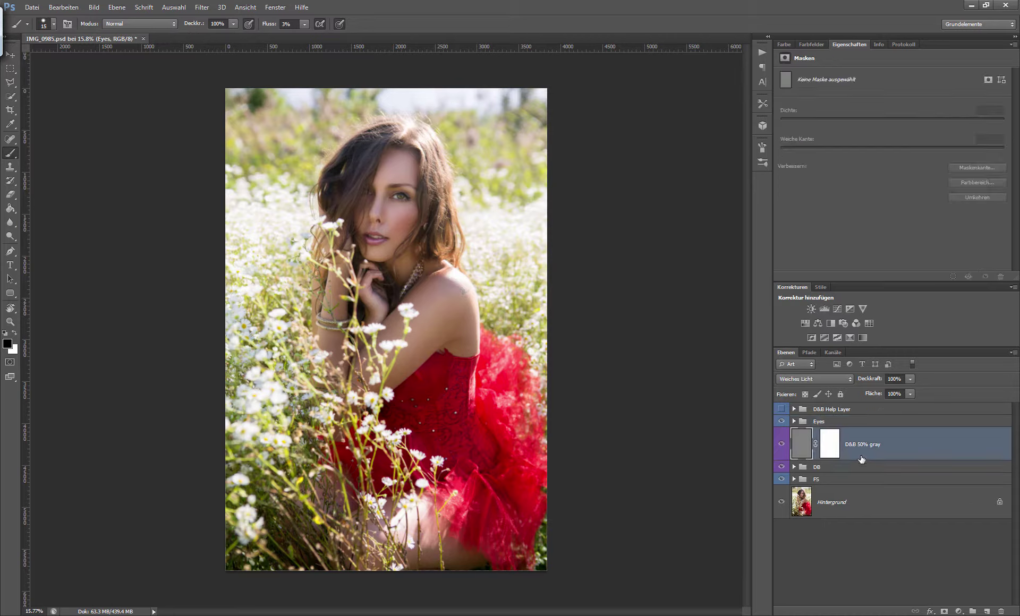
# Rename the D&B 50% gray layer next to the Eyes group to 'Lips'.
pyautogui.click(833, 422)
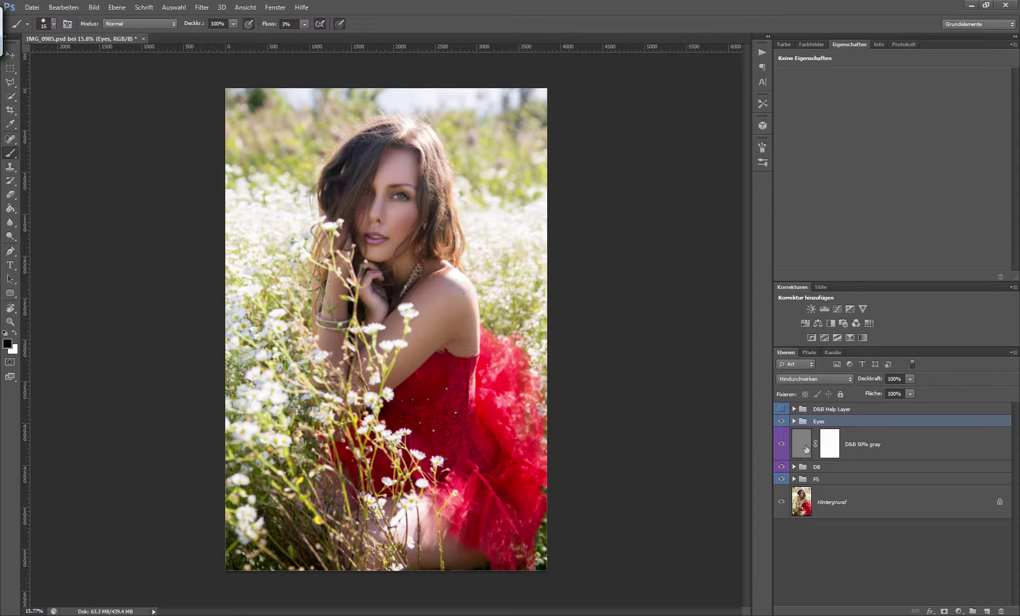
pyautogui.click(793, 422)
pyautogui.doubleClick(859, 445)
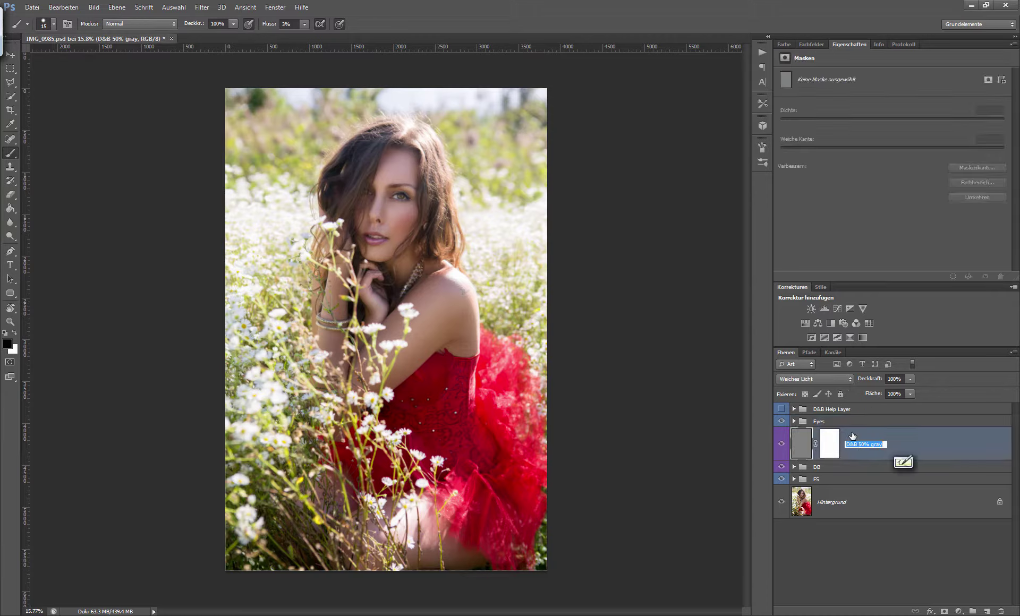
pyautogui.write('Lips')
pyautogui.press('Return')
# Group Lips with Eyes in a group named 'Cosmetics' and colour-code it green.
pyautogui.hotkey('ctrl', 'g')
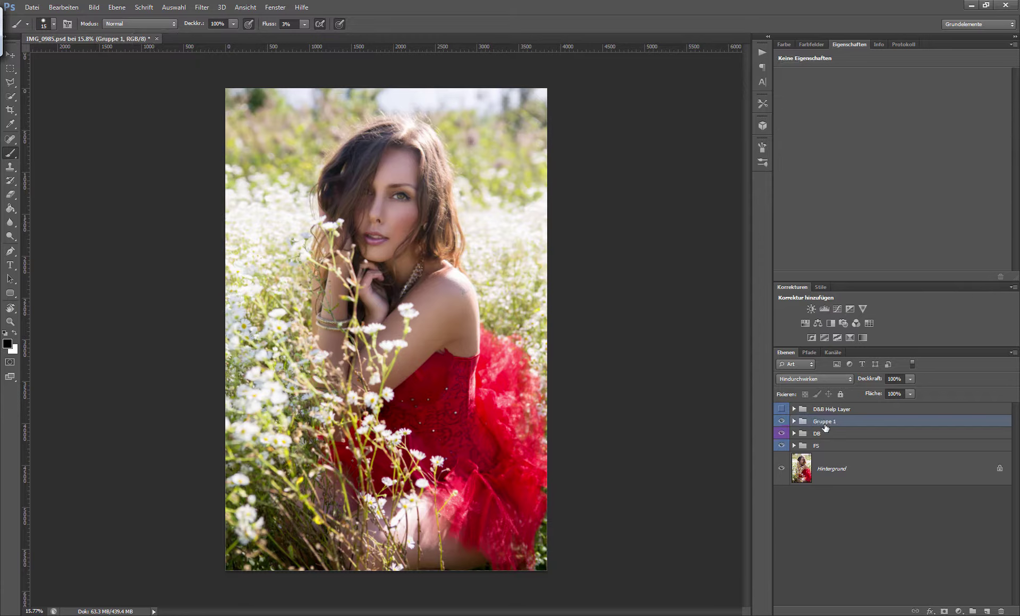
pyautogui.doubleClick(824, 421)
pyautogui.write('Cosmetics')
pyautogui.press('Return')
pyautogui.rightClick(826, 421)
pyautogui.click(876, 379)
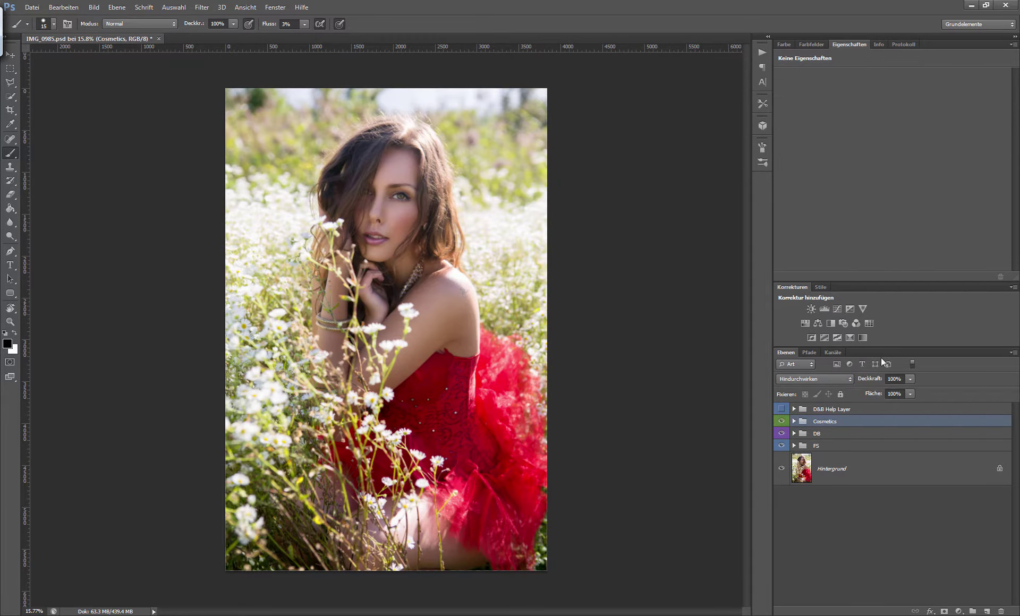
pyautogui.click(837, 336)
# Give the Black & White layer Multiply blend, the Red Filter preset, lower reds, and 34% opacity.
pyautogui.hotkey('ctrl', '0')
pyautogui.click(832, 382)
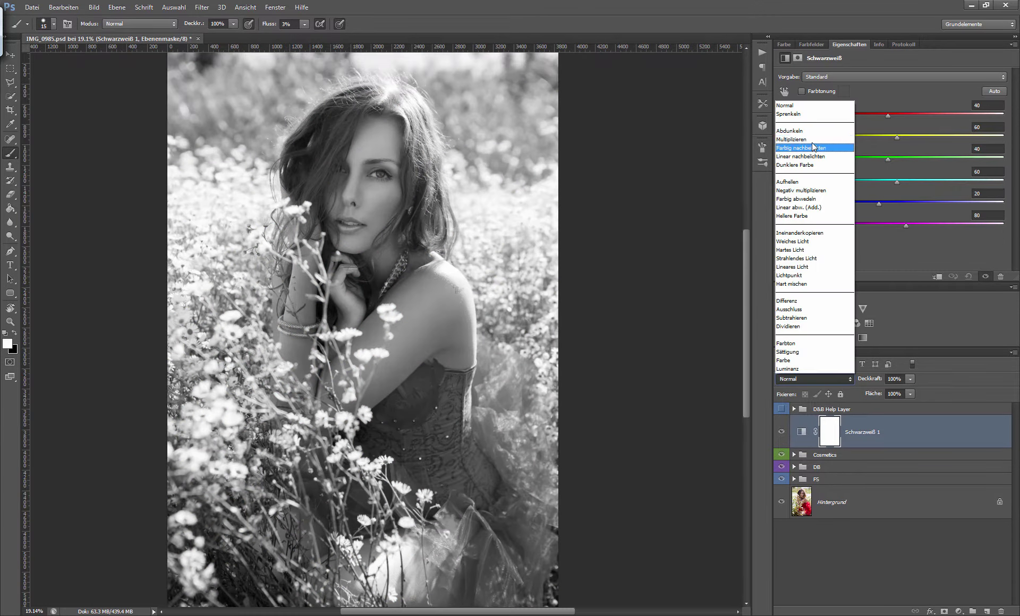
pyautogui.click(812, 140)
pyautogui.click(876, 77)
pyautogui.click(855, 164)
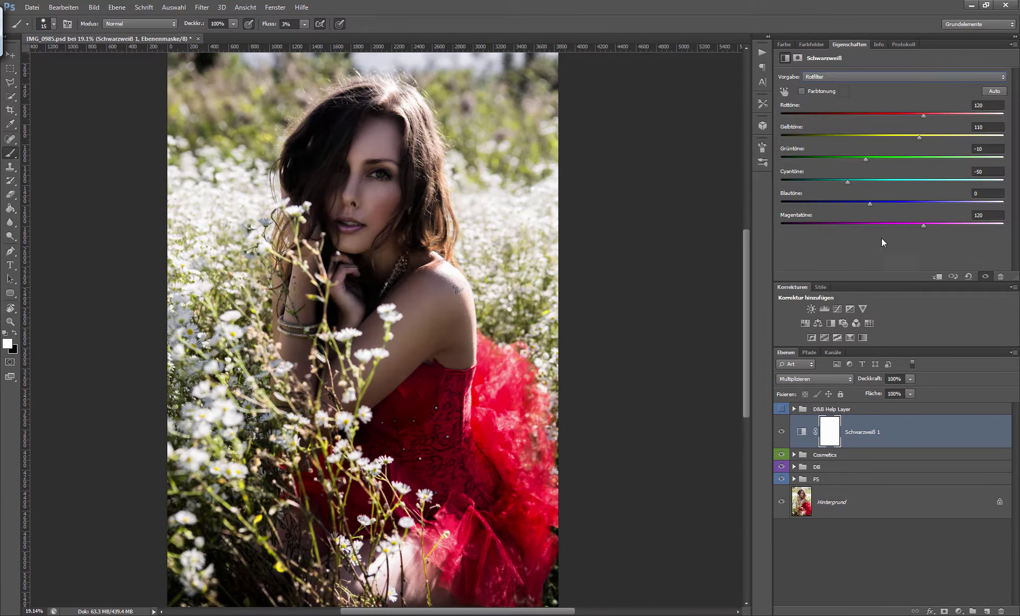
pyautogui.moveTo(923, 115); pyautogui.dragTo(909, 116)
pyautogui.moveTo(869, 378); pyautogui.dragTo(838, 387)
pyautogui.click(813, 379)
# Switch the Black & White layer to Soft Light with darker reds and 48% opacity.
pyautogui.click(823, 245)
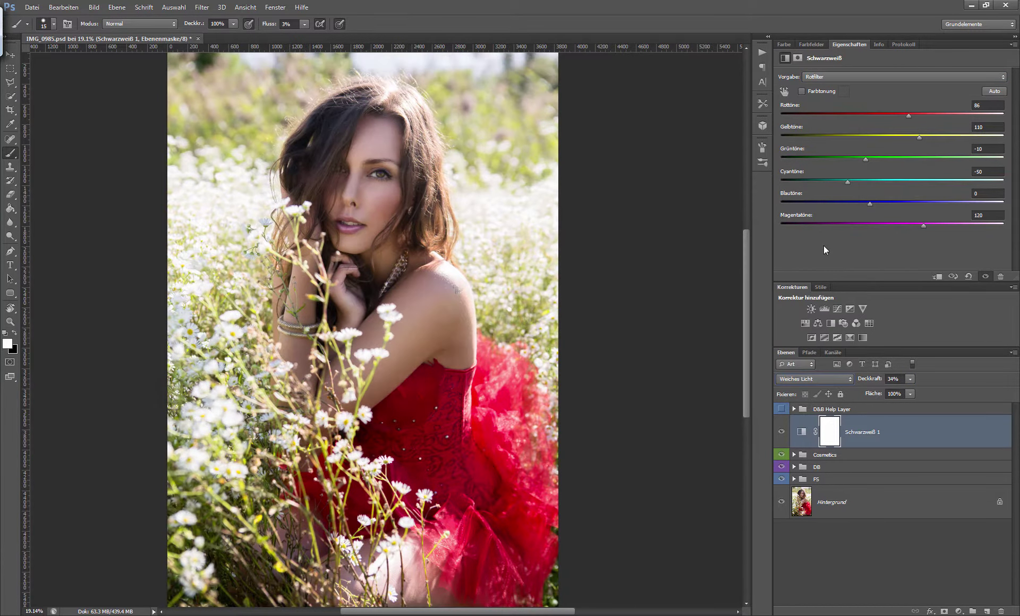
pyautogui.click(865, 76)
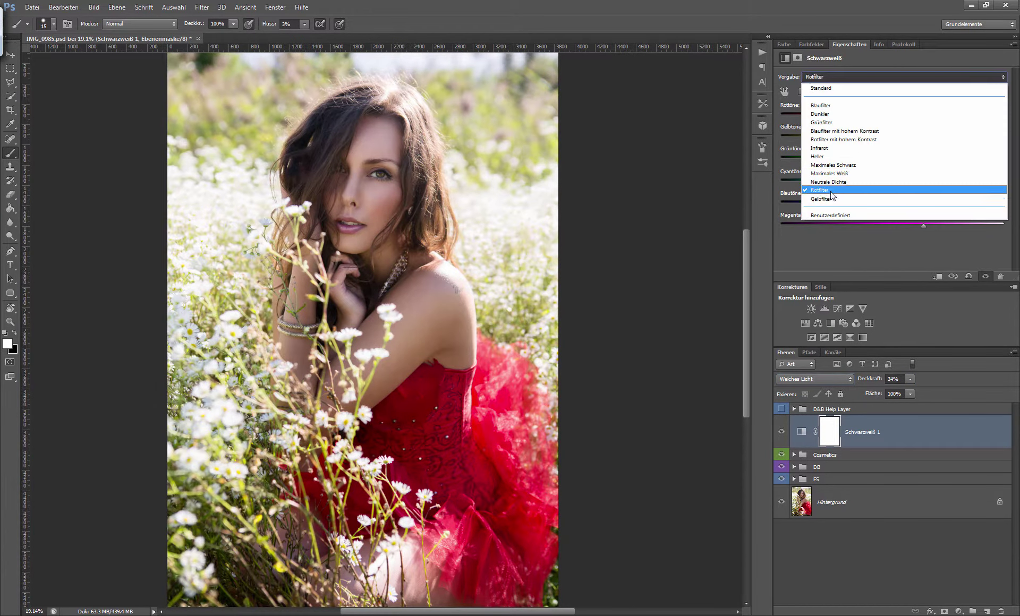
pyautogui.click(898, 189)
pyautogui.moveTo(911, 116); pyautogui.dragTo(893, 116)
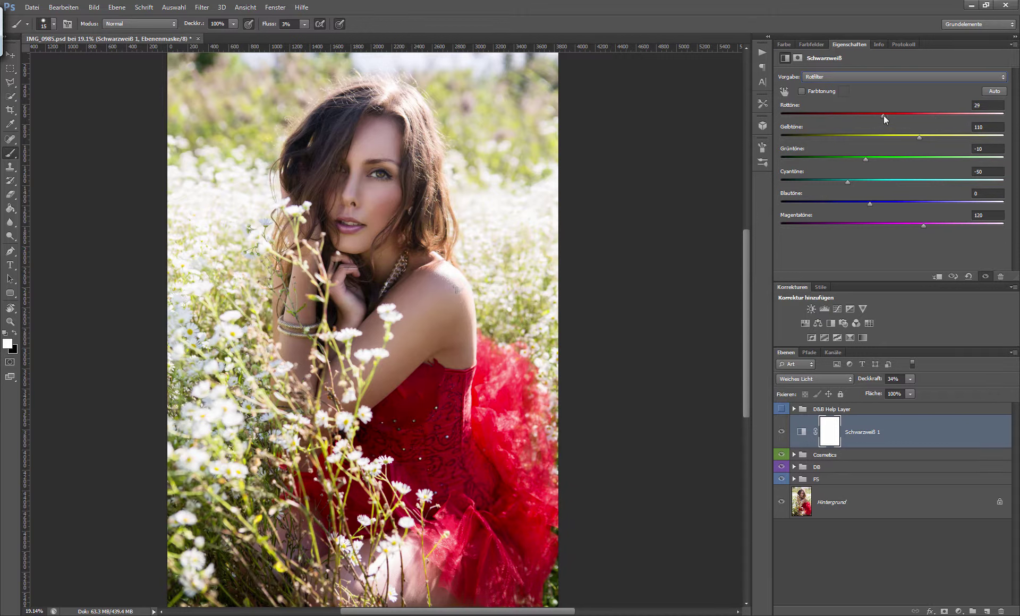
pyautogui.moveTo(873, 377)
pyautogui.mouseDown()
pyautogui.moveTo(883, 377)
pyautogui.moveTo(866, 379)
pyautogui.mouseUp()
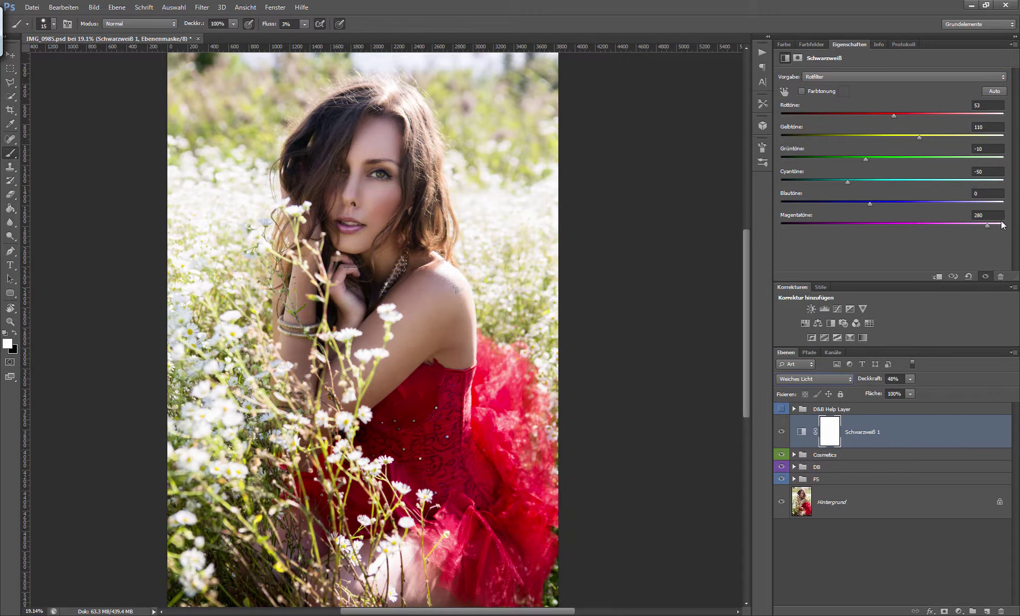
# Raise the magenta, green and yellow tones, then add a Selective Color layer adding cyan to reds.
pyautogui.moveTo(952, 224); pyautogui.dragTo(982, 224)
pyautogui.moveTo(866, 159); pyautogui.dragTo(949, 158)
pyautogui.moveTo(847, 181); pyautogui.dragTo(857, 181)
pyautogui.moveTo(944, 179); pyautogui.dragTo(862, 178)
pyautogui.moveTo(918, 137)
pyautogui.mouseDown()
pyautogui.moveTo(840, 136)
pyautogui.moveTo(951, 137)
pyautogui.moveTo(885, 139)
pyautogui.moveTo(910, 137)
pyautogui.moveTo(919, 116)
pyautogui.moveTo(884, 116)
pyautogui.moveTo(904, 116)
pyautogui.mouseUp()
pyautogui.click(781, 431)
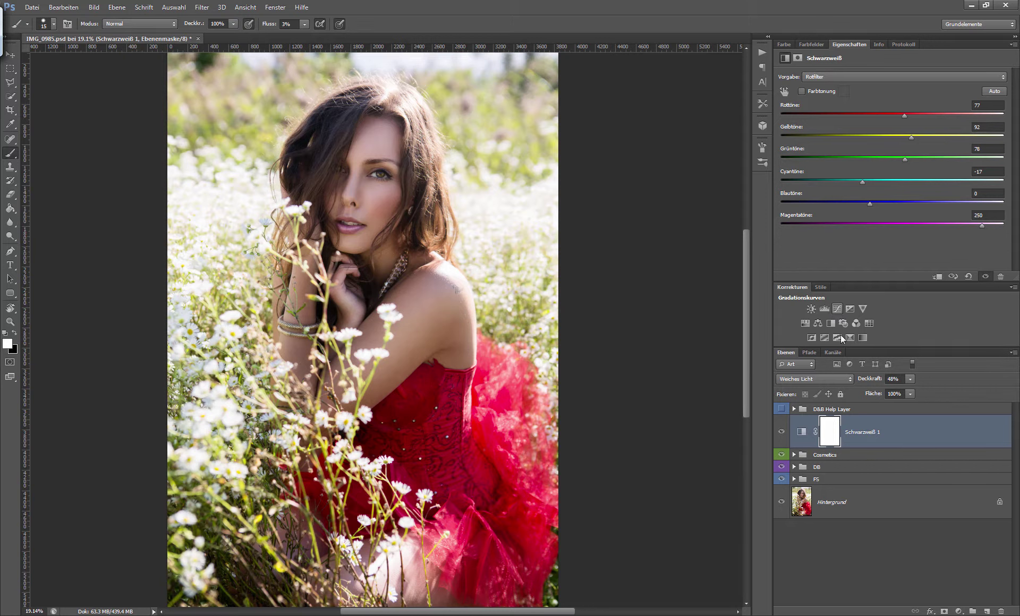
pyautogui.click(862, 337)
pyautogui.moveTo(892, 114)
pyautogui.mouseDown()
pyautogui.moveTo(909, 121)
pyautogui.moveTo(896, 138)
pyautogui.moveTo(906, 139)
pyautogui.moveTo(881, 139)
pyautogui.moveTo(904, 160)
pyautogui.moveTo(881, 162)
pyautogui.moveTo(942, 168)
pyautogui.moveTo(895, 166)
pyautogui.moveTo(906, 179)
pyautogui.moveTo(892, 180)
pyautogui.mouseUp()
# Add cyan to the yellows in the Selective Color layer.
pyautogui.click(781, 432)
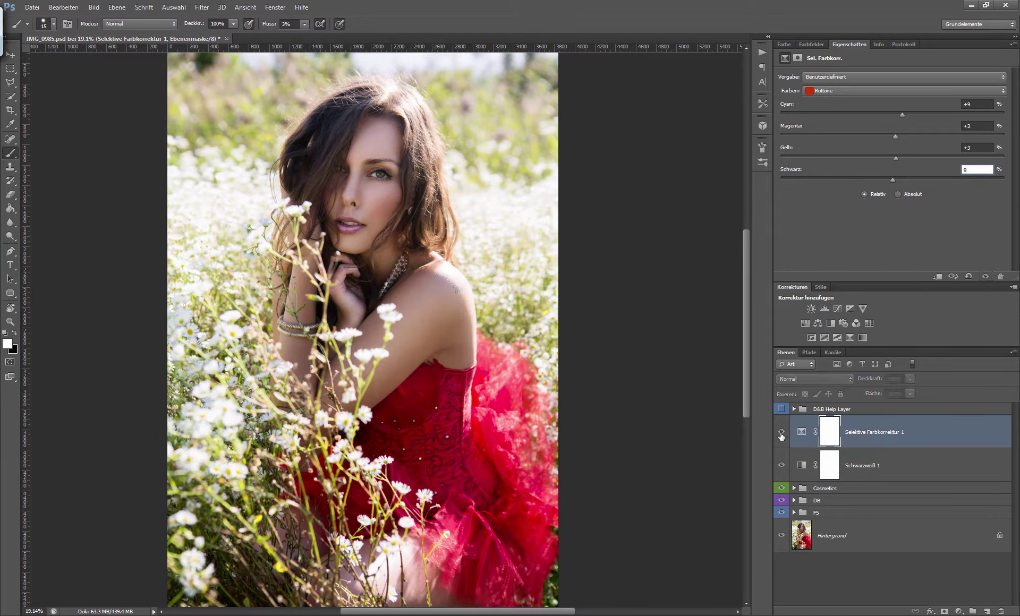
pyautogui.hotkey('ctrl', '+')
pyautogui.hotkey('ctrl', '+')
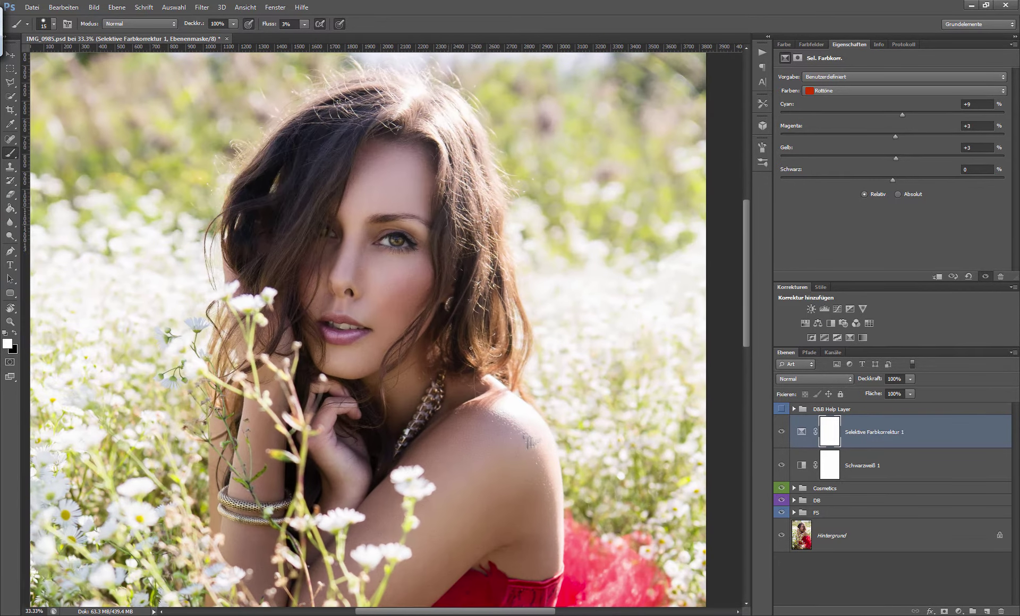
pyautogui.click(826, 91)
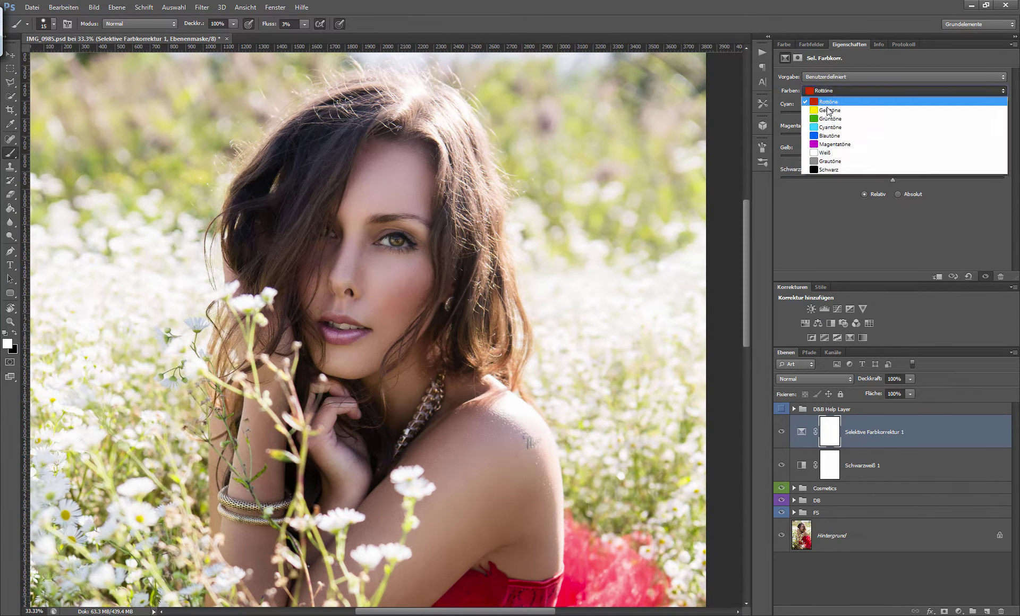
pyautogui.click(828, 110)
pyautogui.moveTo(893, 115)
pyautogui.mouseDown()
pyautogui.moveTo(928, 115)
pyautogui.moveTo(897, 132)
pyautogui.moveTo(906, 138)
pyautogui.moveTo(882, 141)
pyautogui.moveTo(904, 143)
pyautogui.moveTo(909, 161)
pyautogui.moveTo(892, 161)
pyautogui.mouseUp()
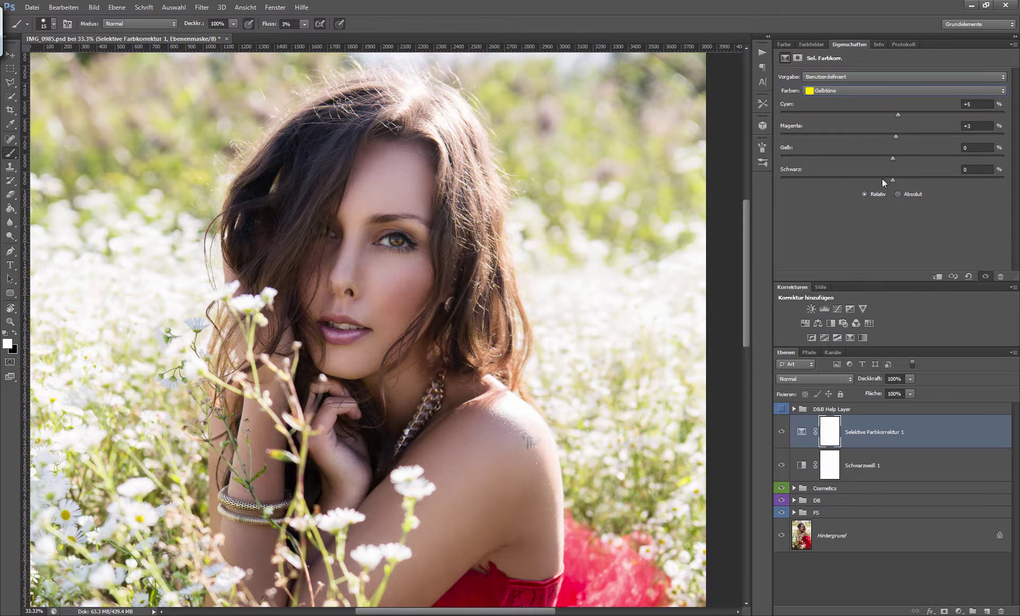
# Adjust black in the greens and cyan and magenta in the magentas.
pyautogui.click(903, 91)
pyautogui.click(828, 113)
pyautogui.moveTo(892, 180)
pyautogui.mouseDown()
pyautogui.moveTo(987, 183)
pyautogui.moveTo(893, 176)
pyautogui.mouseUp()
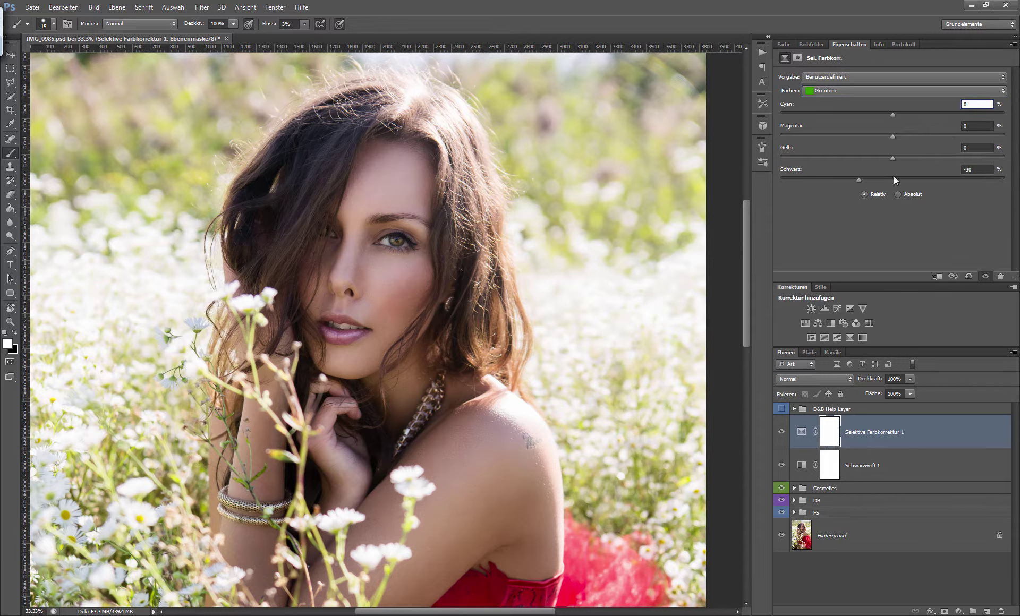
pyautogui.click(888, 90)
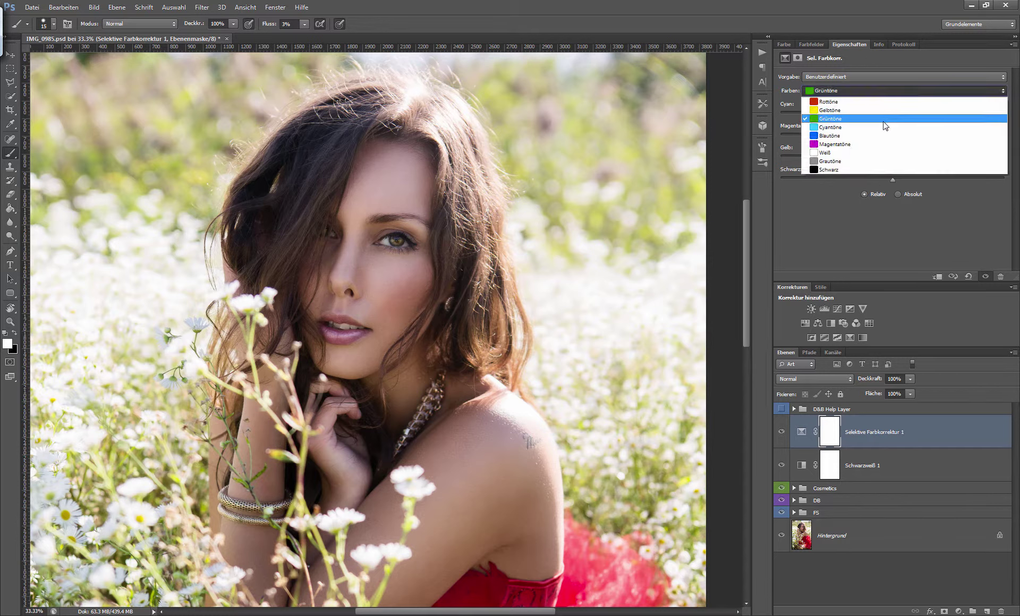
pyautogui.click(884, 135)
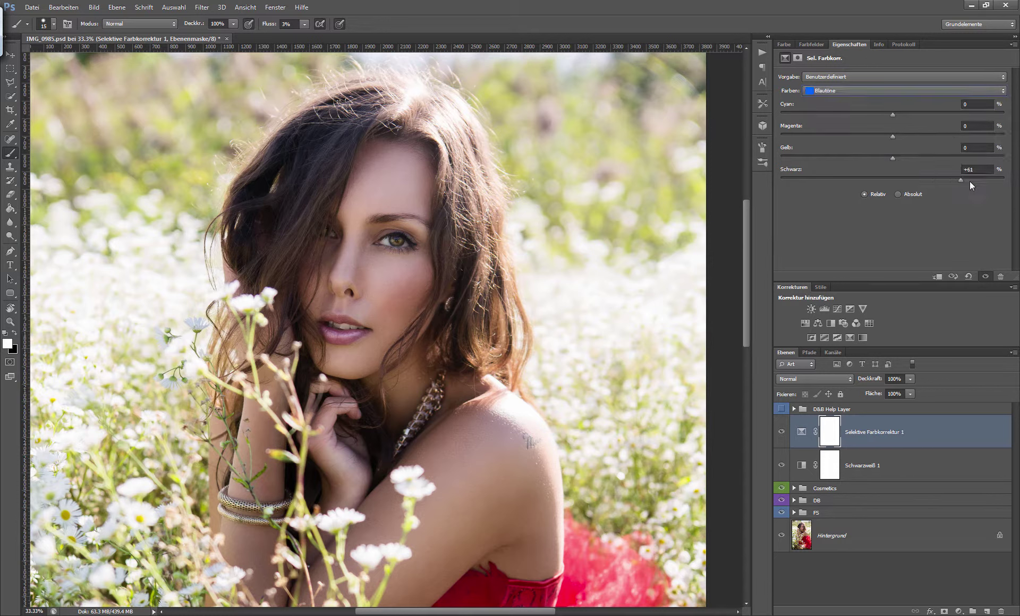
pyautogui.click(859, 91)
pyautogui.click(855, 145)
pyautogui.moveTo(977, 115); pyautogui.dragTo(895, 115)
pyautogui.scroll(-2, 455, 269)
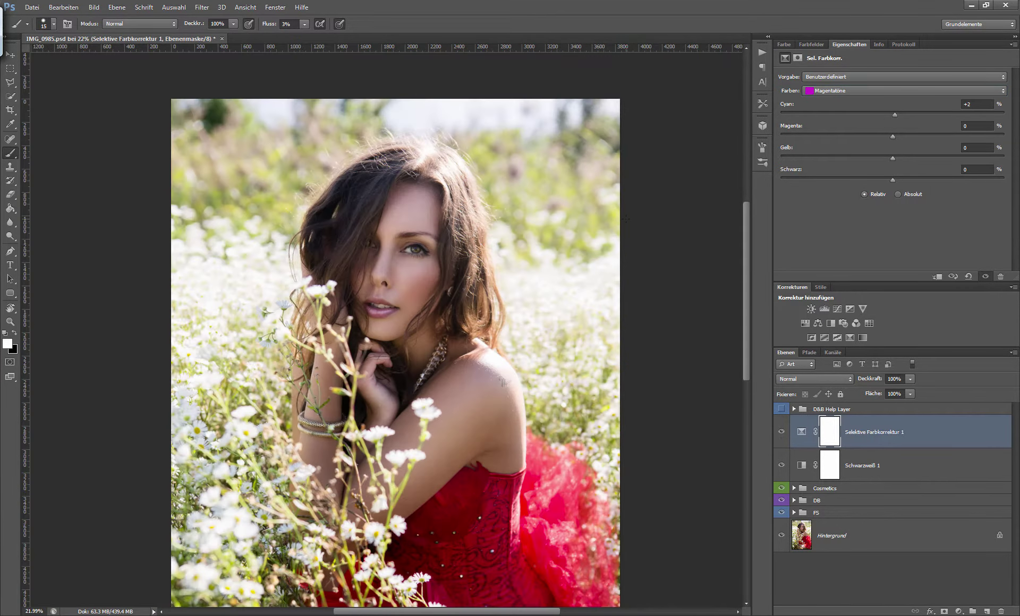
pyautogui.moveTo(840, 115)
pyautogui.mouseDown()
pyautogui.moveTo(866, 115)
pyautogui.moveTo(853, 137)
pyautogui.moveTo(913, 137)
pyautogui.moveTo(936, 158)
pyautogui.moveTo(878, 158)
pyautogui.moveTo(906, 159)
pyautogui.moveTo(912, 179)
pyautogui.moveTo(862, 182)
pyautogui.mouseUp()
# Shift the neutrals with added cyan and yellow, reduced magenta, and black 1.
pyautogui.click(892, 91)
pyautogui.click(892, 126)
pyautogui.click(892, 90)
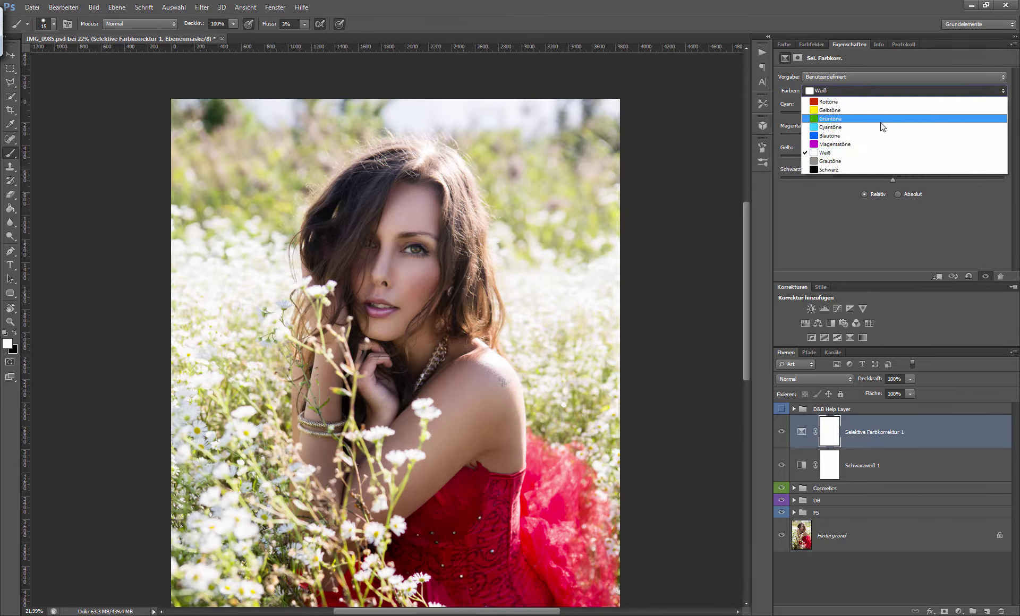
pyautogui.click(891, 120)
pyautogui.moveTo(894, 113); pyautogui.dragTo(901, 136)
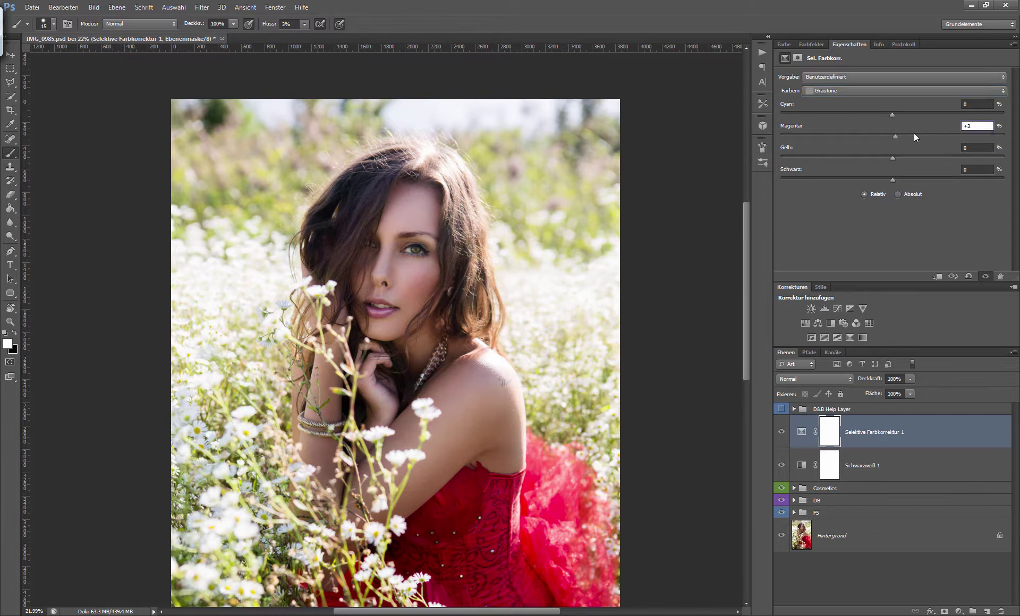
pyautogui.moveTo(894, 138)
pyautogui.mouseDown()
pyautogui.moveTo(907, 139)
pyautogui.moveTo(893, 139)
pyautogui.mouseUp()
pyautogui.press('Up')
pyautogui.moveTo(897, 157); pyautogui.dragTo(896, 184)
pyautogui.press('Tab')
pyautogui.write('1')
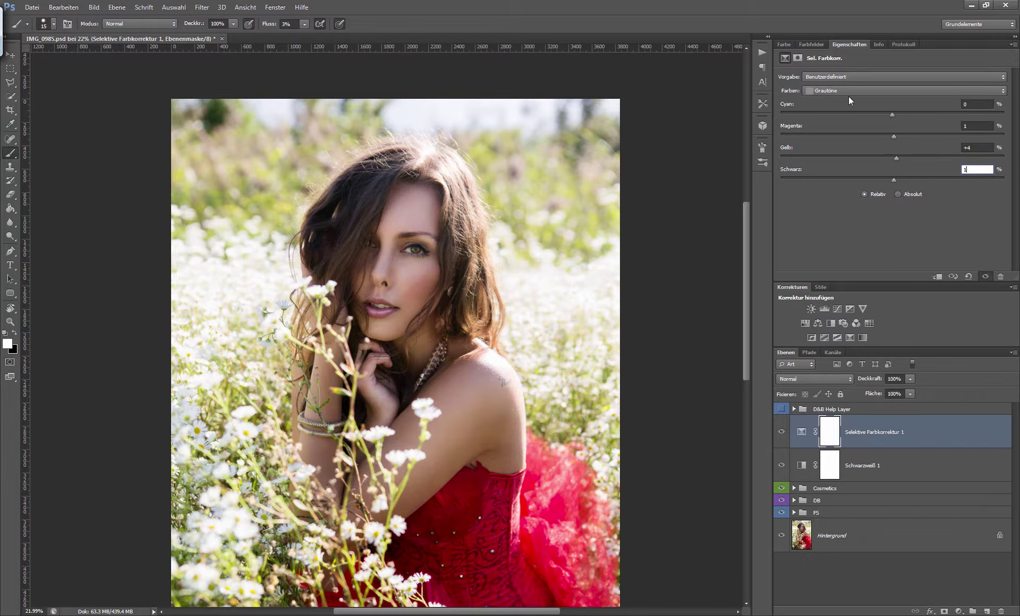
# Add cyan and magenta to the blacks and keep cyan in the whites near zero.
pyautogui.click(849, 93)
pyautogui.click(836, 168)
pyautogui.moveTo(892, 114); pyautogui.dragTo(906, 114)
pyautogui.moveTo(893, 136); pyautogui.dragTo(889, 181)
pyautogui.click(834, 92)
pyautogui.click(865, 145)
pyautogui.moveTo(893, 113); pyautogui.dragTo(825, 123)
pyautogui.moveTo(936, 123)
pyautogui.mouseDown()
pyautogui.moveTo(877, 138)
pyautogui.moveTo(922, 165)
pyautogui.mouseUp()
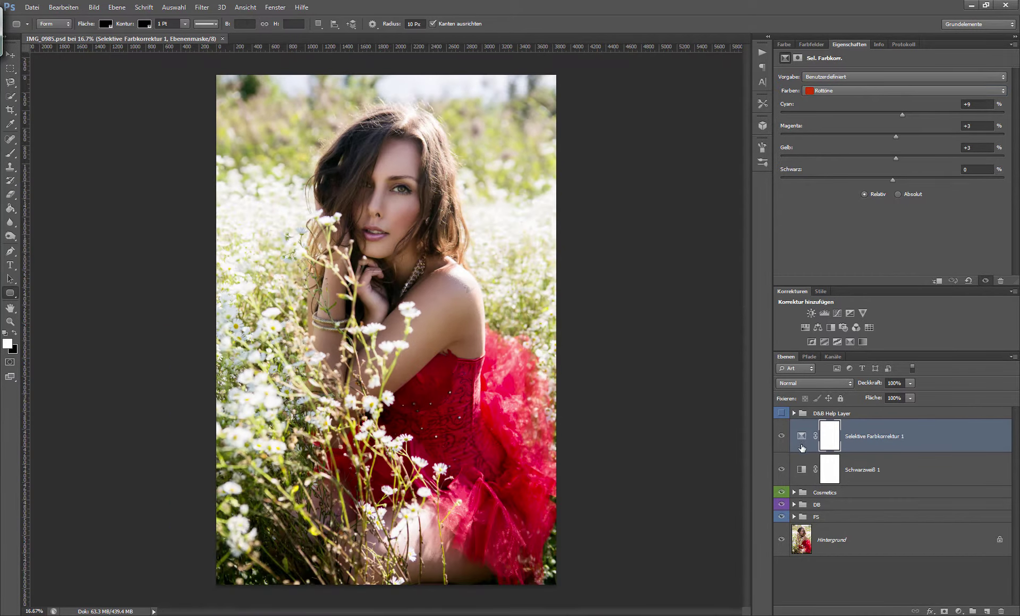
# Add a Curves layer with a point on the red channel curve.
pyautogui.click(449, 289)
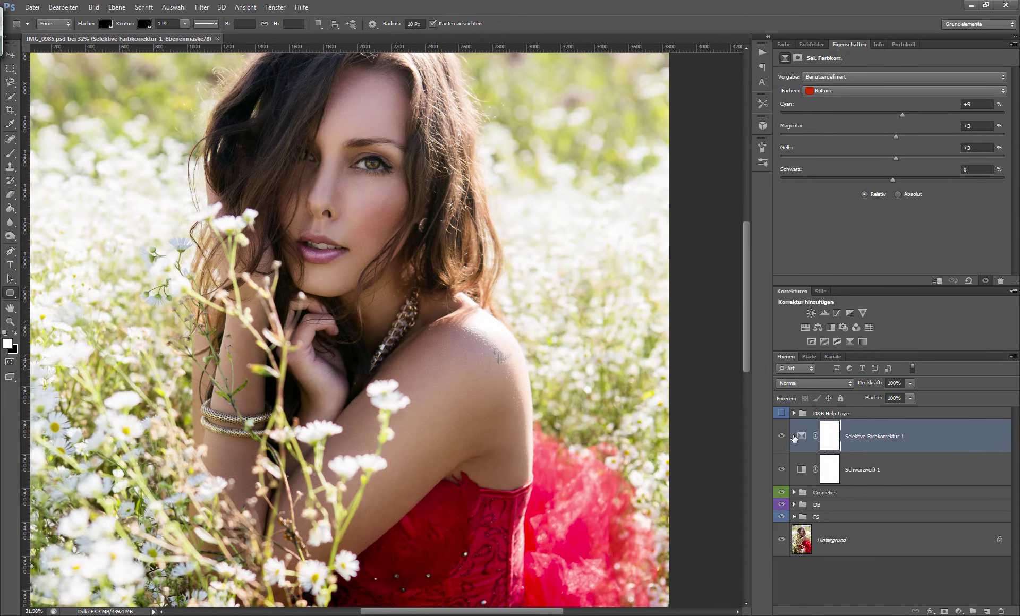
pyautogui.click(780, 435)
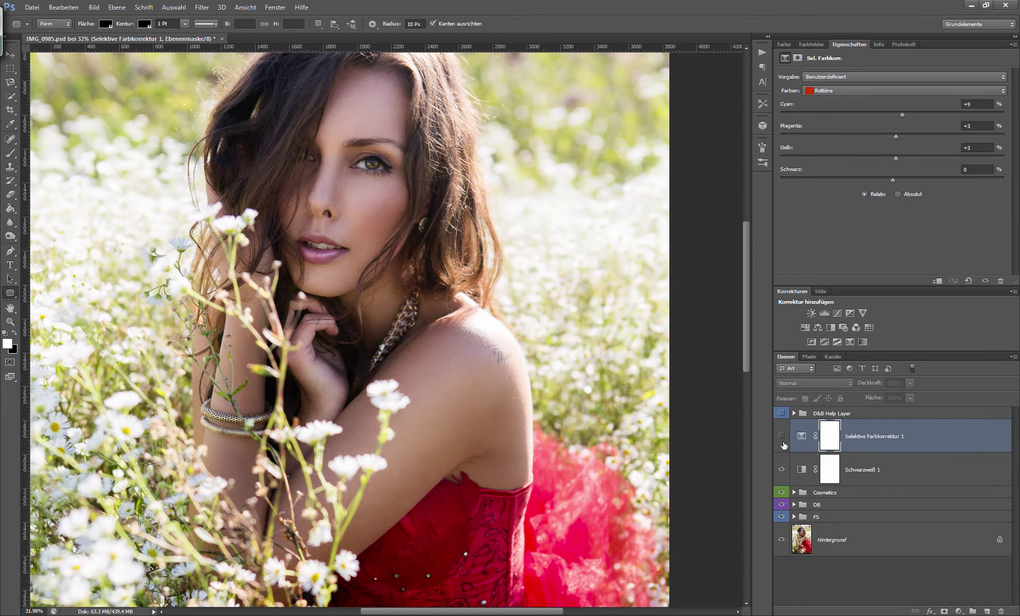
pyautogui.click(837, 312)
pyautogui.click(850, 91)
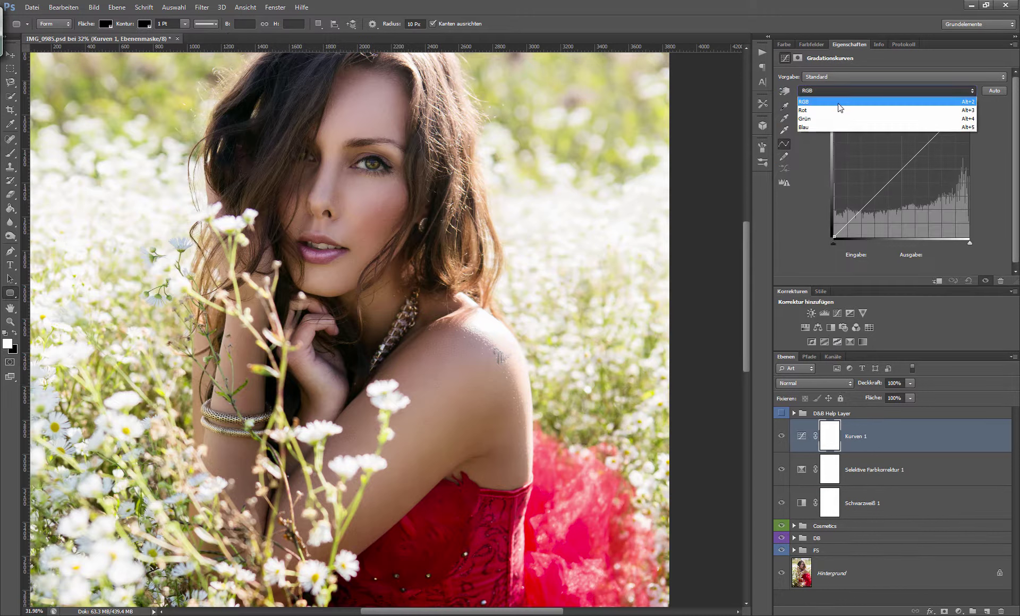
pyautogui.click(840, 109)
pyautogui.click(866, 206)
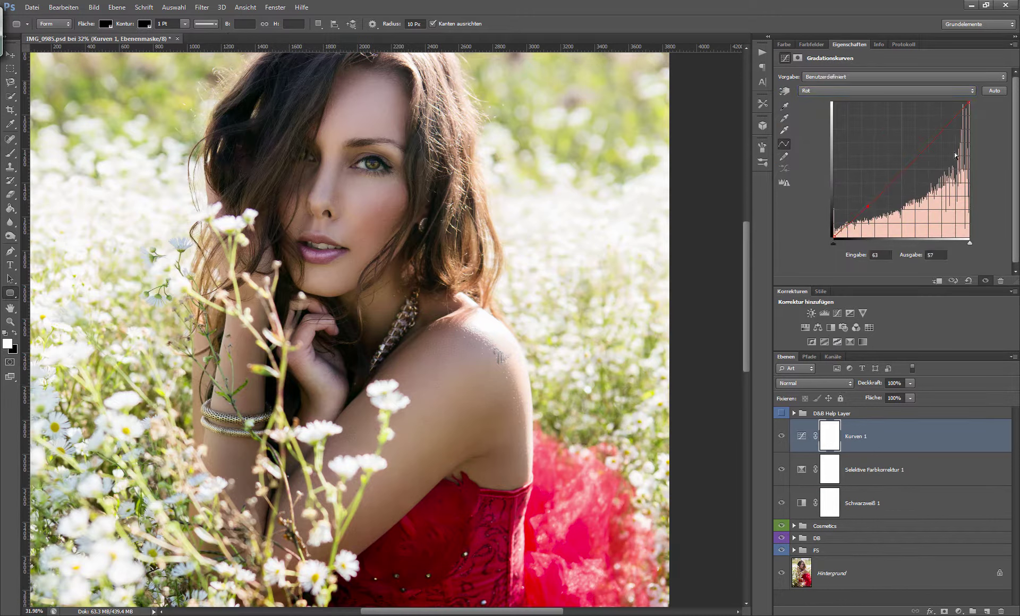
# Add a point on the green curve and bend the blue curve with two points.
pyautogui.click(849, 91)
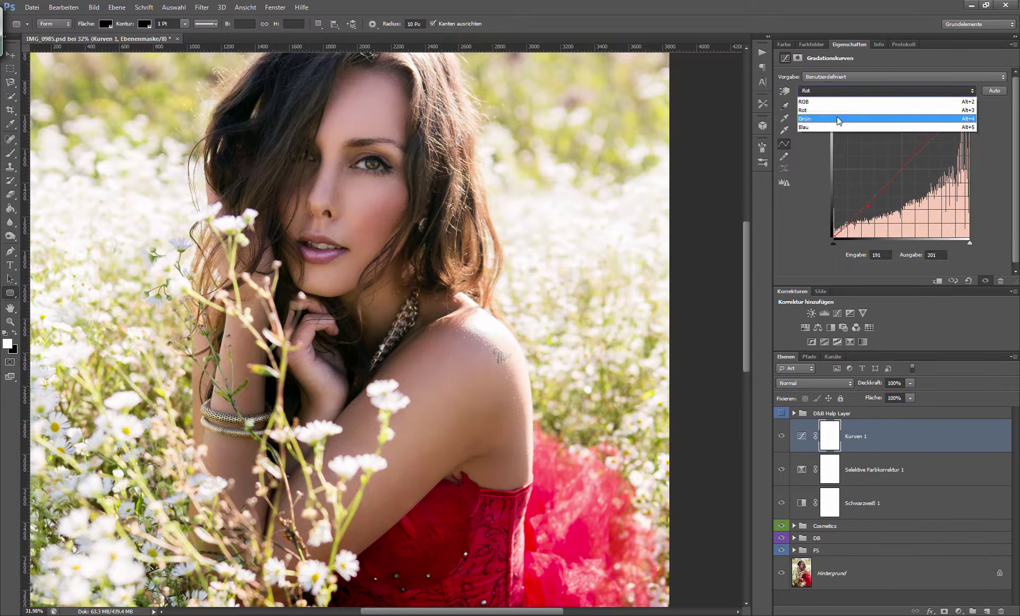
pyautogui.click(841, 120)
pyautogui.click(869, 203)
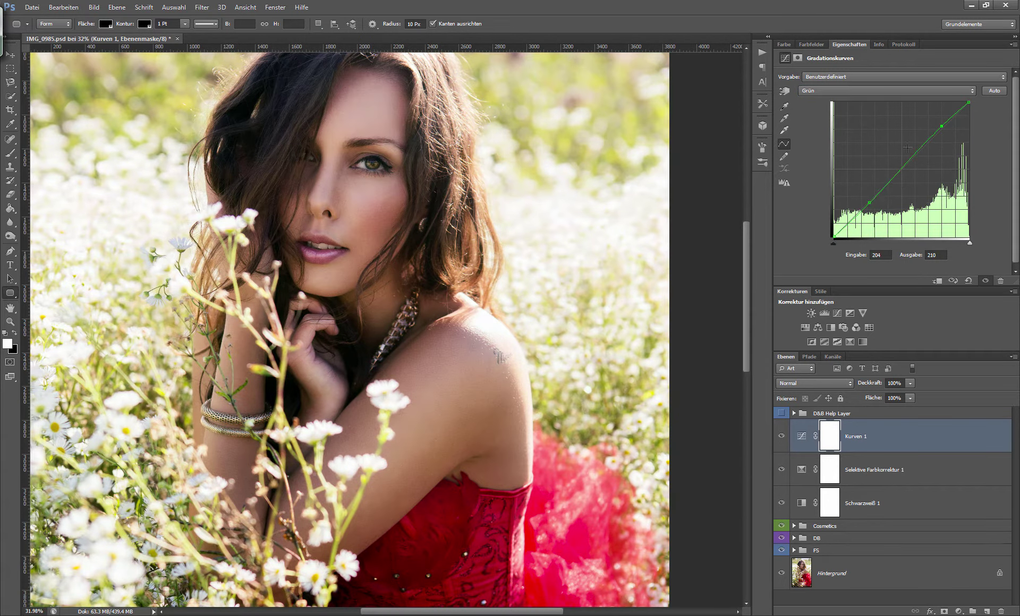
pyautogui.click(850, 90)
pyautogui.click(841, 129)
pyautogui.click(865, 202)
pyautogui.moveTo(942, 129); pyautogui.dragTo(943, 133)
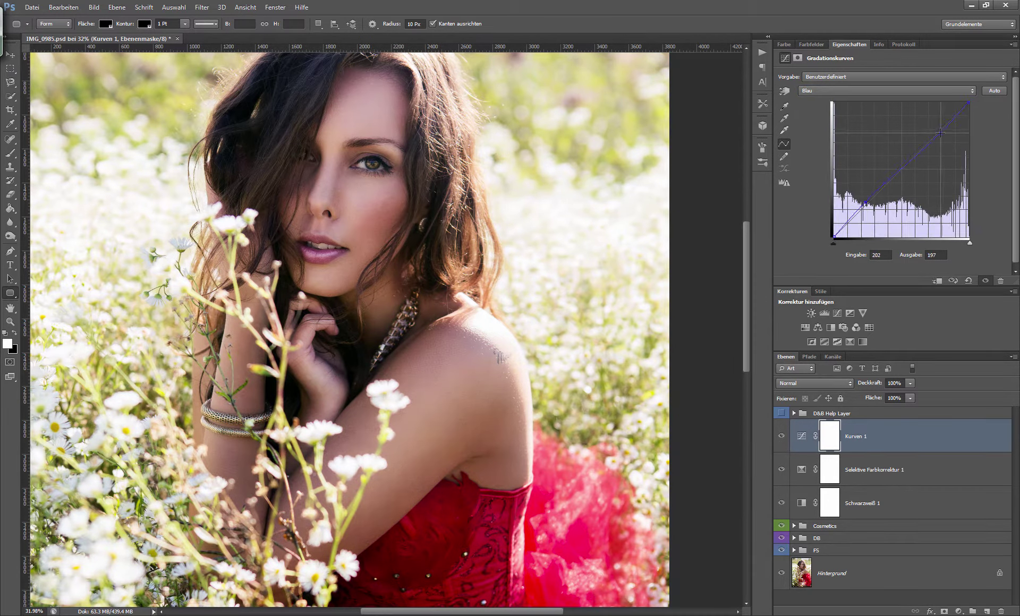
# Lift both blue-curve points slightly and set Kurven 1 to Farbe blending.
pyautogui.click(781, 436)
pyautogui.moveTo(864, 202); pyautogui.dragTo(862, 204)
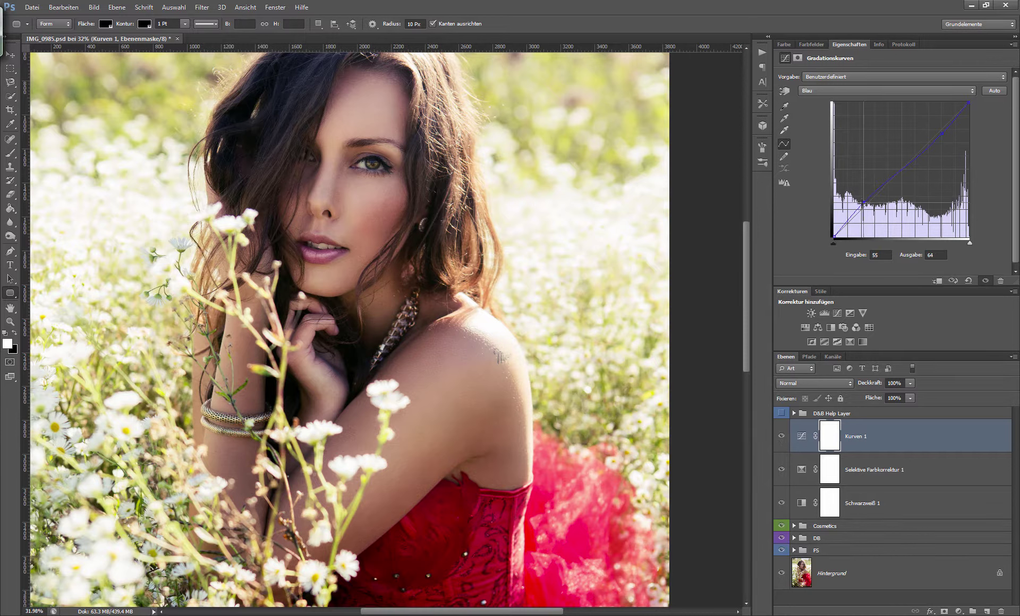
pyautogui.moveTo(942, 134); pyautogui.dragTo(942, 131)
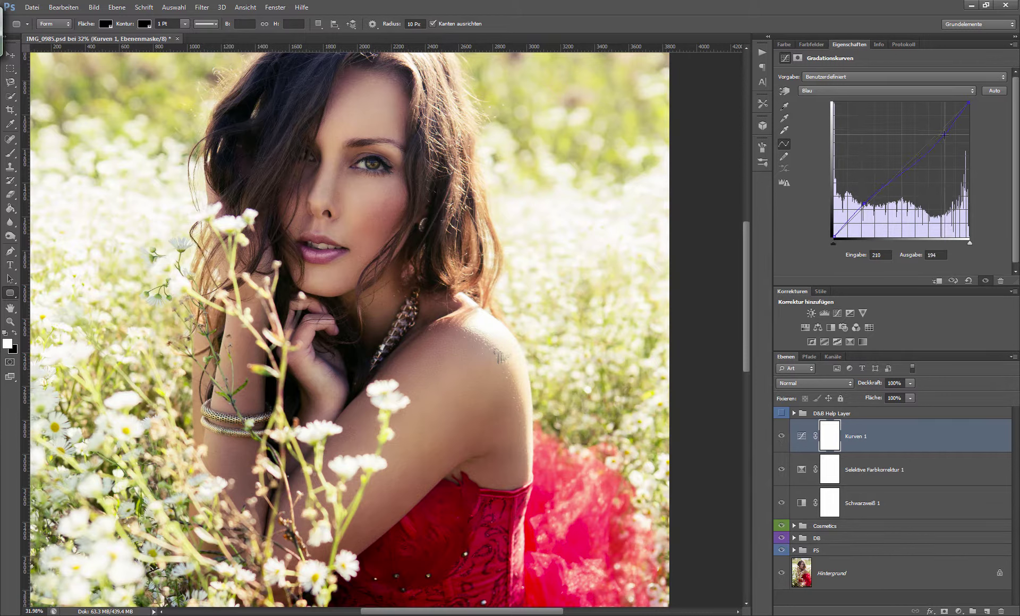
pyautogui.click(839, 91)
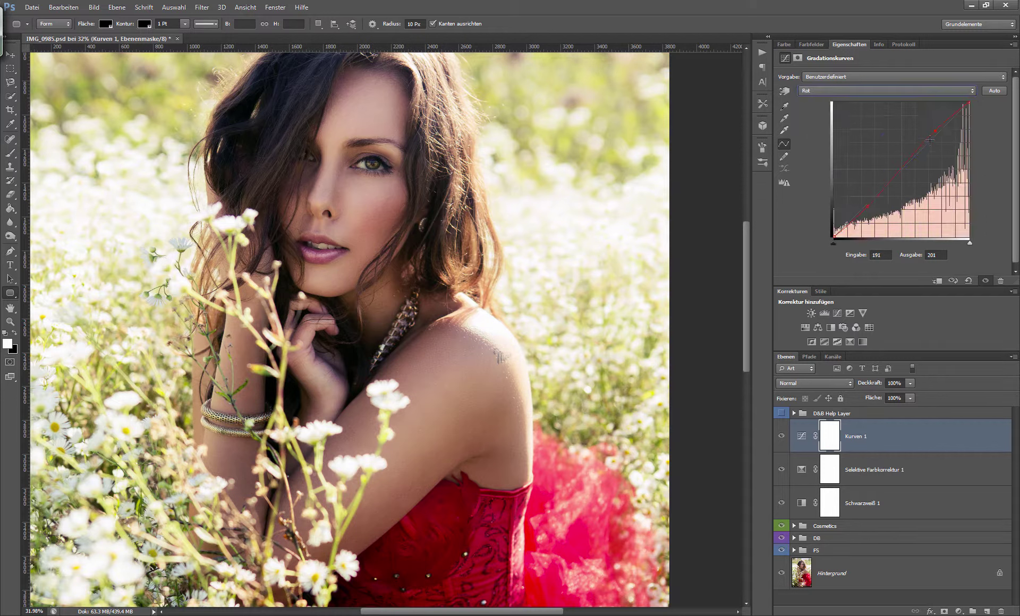
pyautogui.click(813, 379)
pyautogui.click(815, 370)
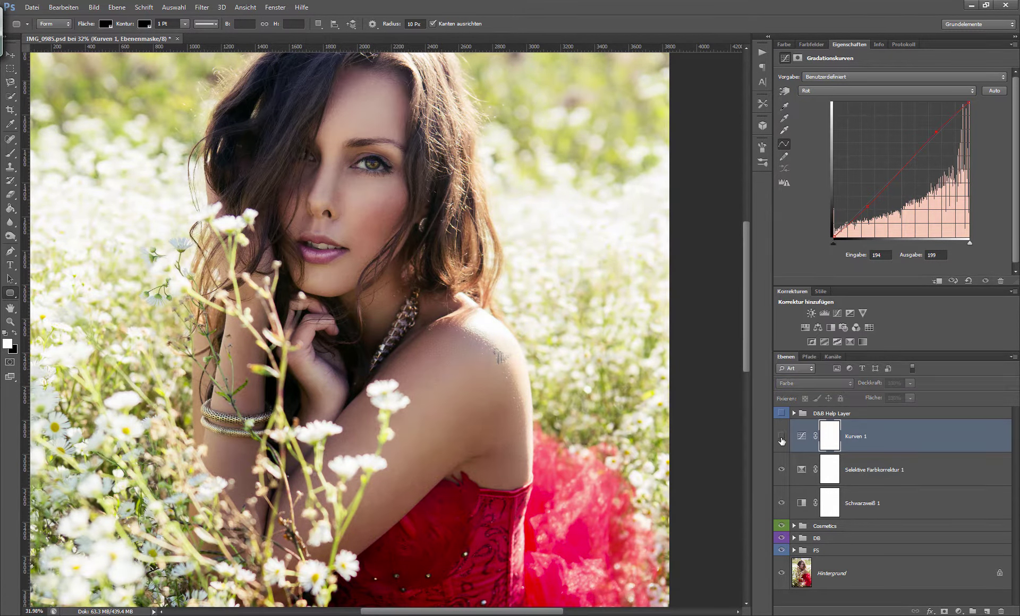
pyautogui.scroll(-5, 596, 330)
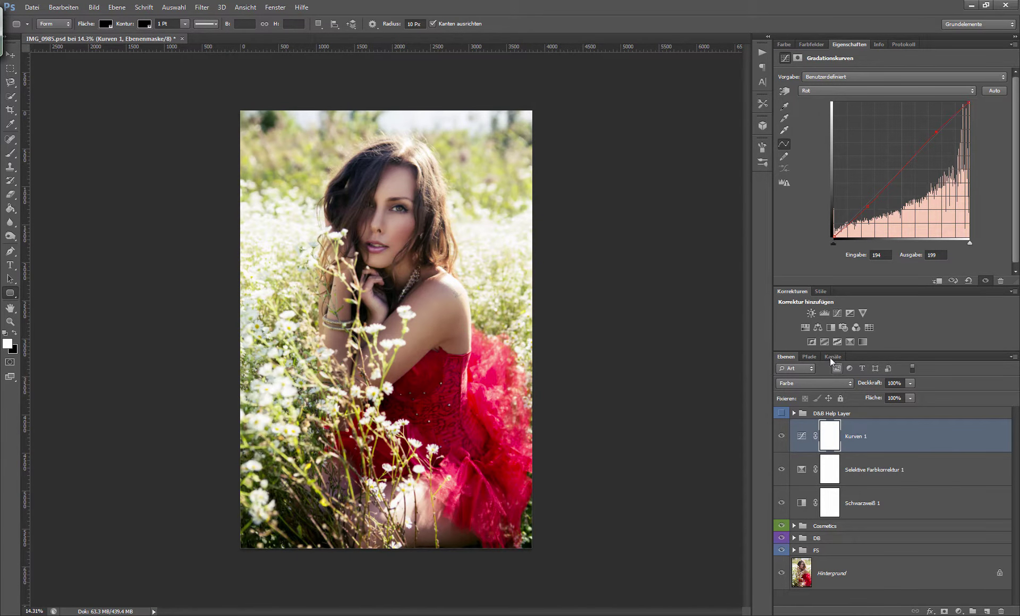
# Add a Color Balance layer, zero the midtone cyan–red, and shift shadow magenta–green.
pyautogui.click(818, 327)
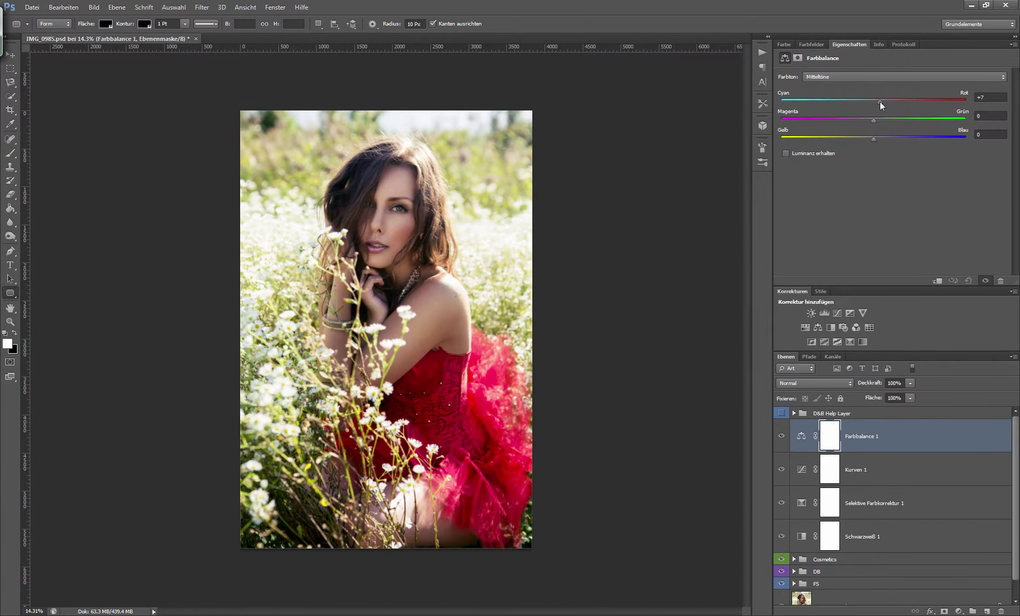
pyautogui.moveTo(885, 104)
pyautogui.mouseDown()
pyautogui.moveTo(859, 101)
pyautogui.moveTo(884, 121)
pyautogui.moveTo(874, 122)
pyautogui.moveTo(874, 139)
pyautogui.moveTo(894, 142)
pyautogui.mouseUp()
pyautogui.write('0')
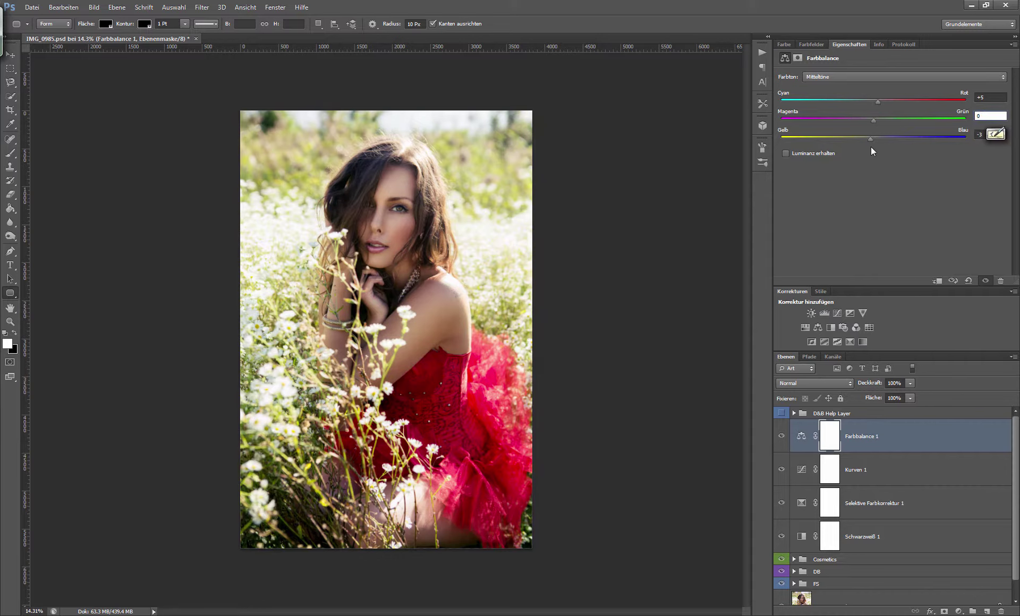
pyautogui.click(871, 77)
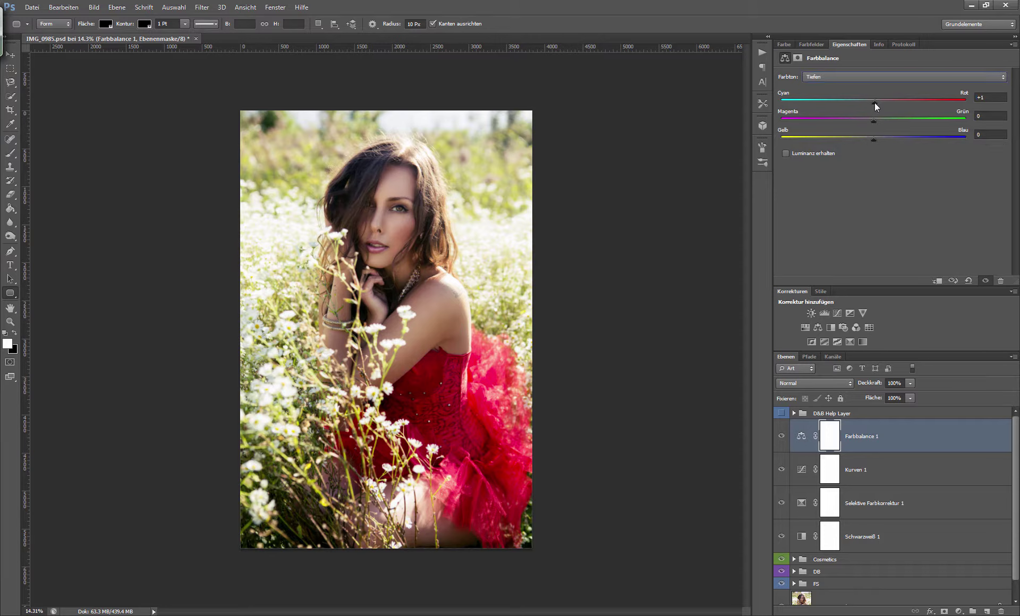
pyautogui.moveTo(874, 103)
pyautogui.mouseDown()
pyautogui.moveTo(866, 104)
pyautogui.moveTo(883, 106)
pyautogui.moveTo(860, 107)
pyautogui.moveTo(884, 110)
pyautogui.mouseUp()
pyautogui.click(873, 107)
pyautogui.moveTo(882, 121)
pyautogui.mouseDown()
pyautogui.moveTo(865, 123)
pyautogui.moveTo(875, 125)
pyautogui.moveTo(859, 140)
pyautogui.mouseUp()
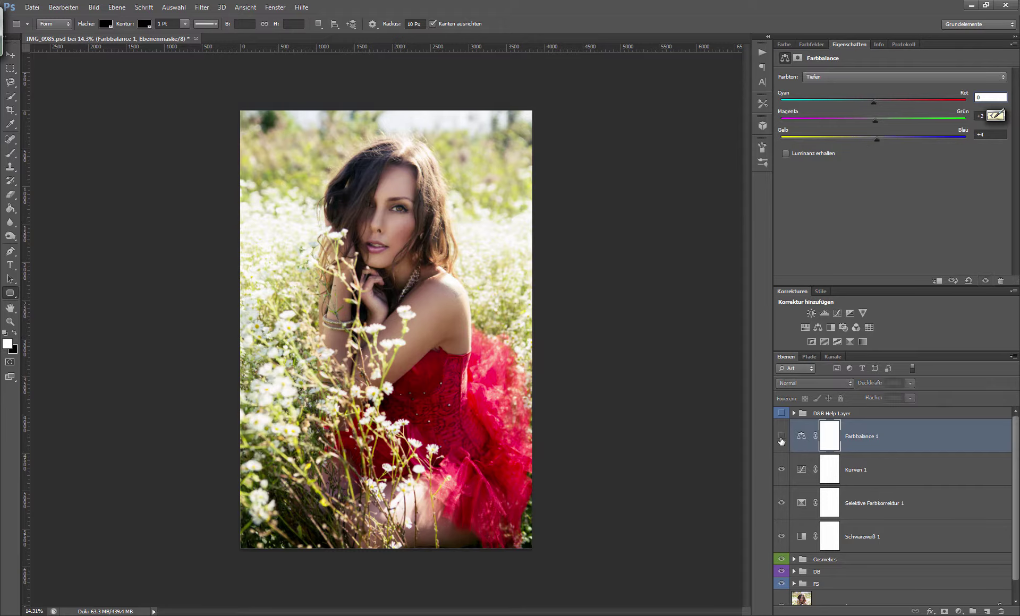
# Warm the highlights slightly (red +1, green +2, blue +3) and compare with the layer hidden.
pyautogui.click(823, 77)
pyautogui.click(818, 105)
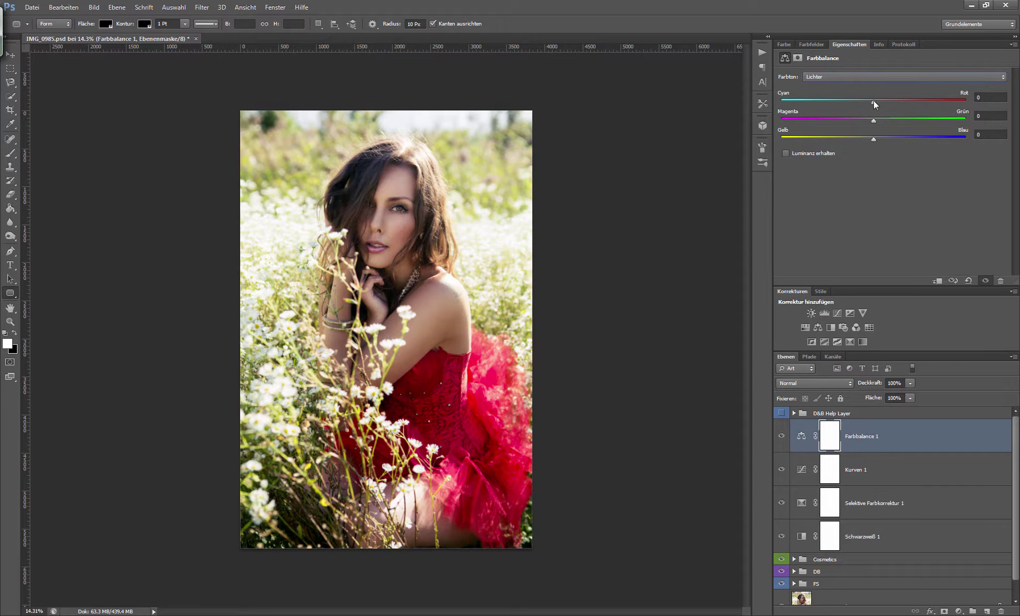
pyautogui.moveTo(873, 100)
pyautogui.mouseDown()
pyautogui.moveTo(886, 103)
pyautogui.moveTo(876, 140)
pyautogui.mouseUp()
pyautogui.hotkey('ctrl', '+')
pyautogui.hotkey('ctrl', '+')
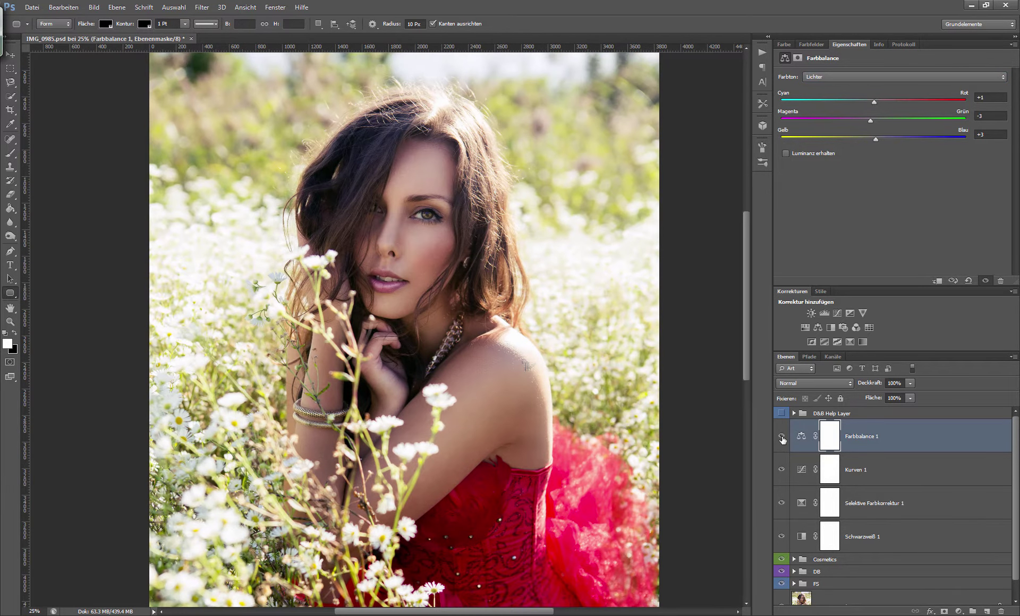
pyautogui.click(782, 439)
pyautogui.click(781, 438)
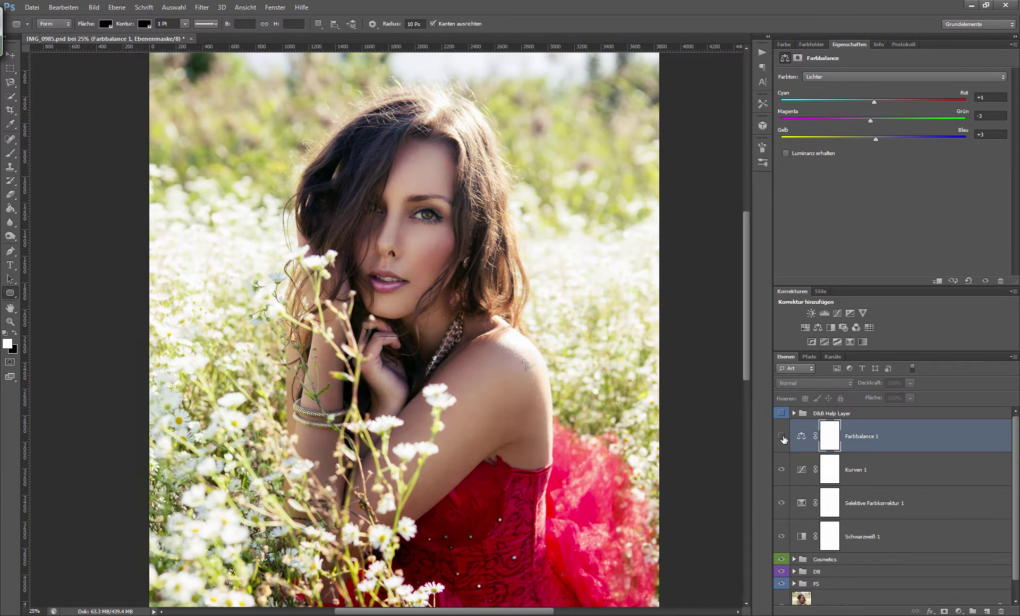
pyautogui.click(783, 440)
pyautogui.click(782, 436)
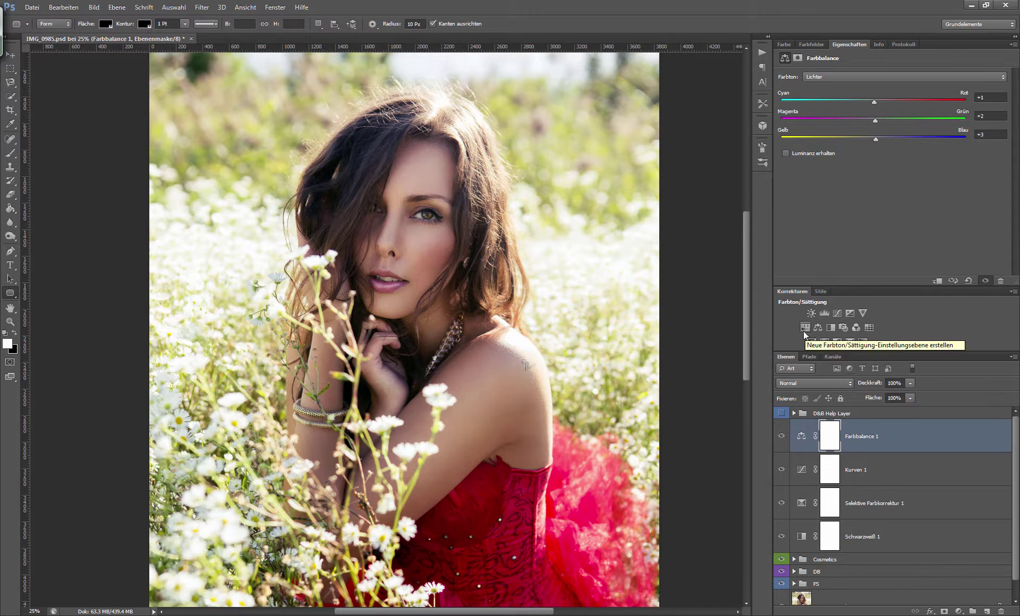
# Add a Brightness/Contrast layer in Weiches Licht with brightness 47 and 30% opacity.
pyautogui.click(811, 313)
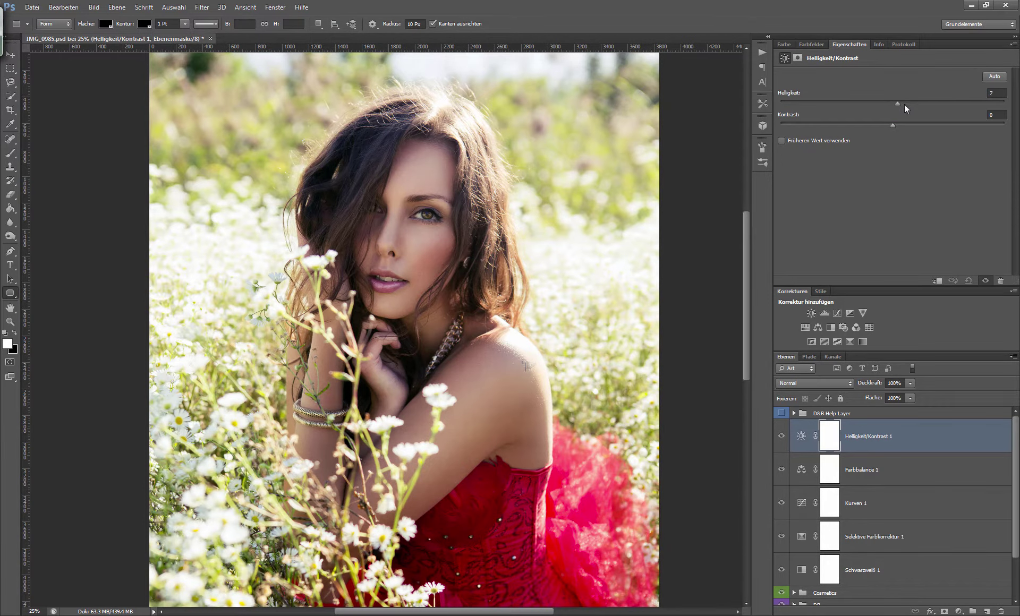
pyautogui.moveTo(904, 104); pyautogui.dragTo(884, 107)
pyautogui.click(814, 383)
pyautogui.click(813, 249)
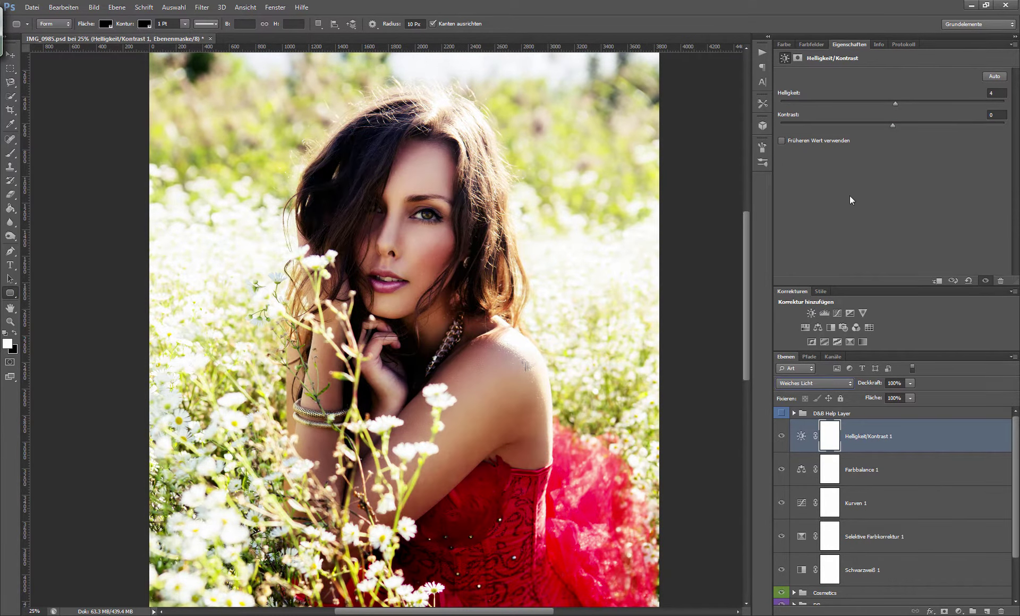
pyautogui.moveTo(909, 105)
pyautogui.mouseDown()
pyautogui.moveTo(878, 104)
pyautogui.moveTo(928, 106)
pyautogui.moveTo(871, 127)
pyautogui.moveTo(925, 129)
pyautogui.moveTo(845, 127)
pyautogui.mouseUp()
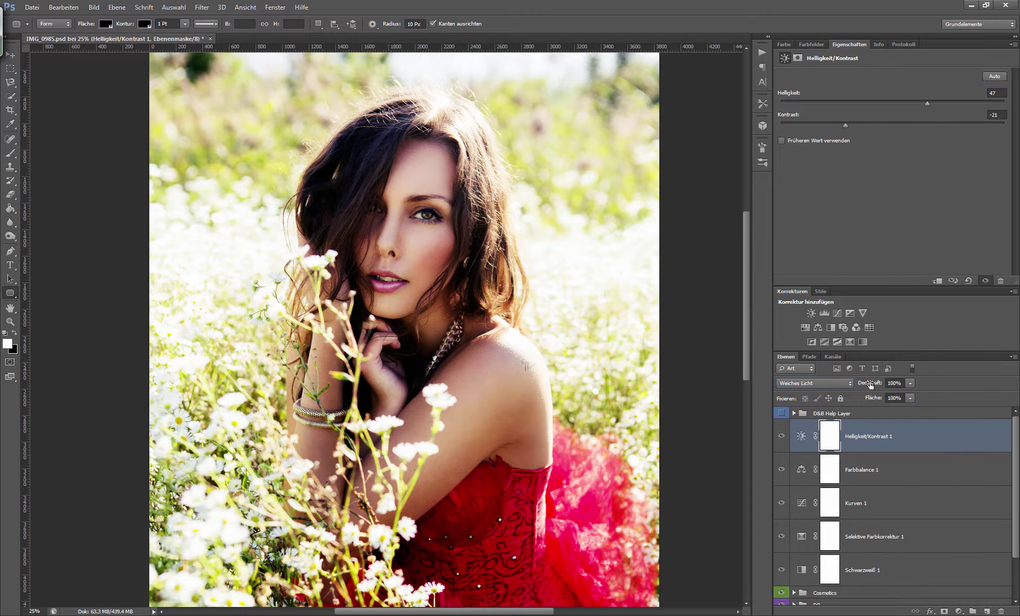
pyautogui.moveTo(869, 385); pyautogui.dragTo(832, 387)
# Change it to Luminanz blending with brightness 28 and contrast -17, comparing before and after.
pyautogui.click(781, 438)
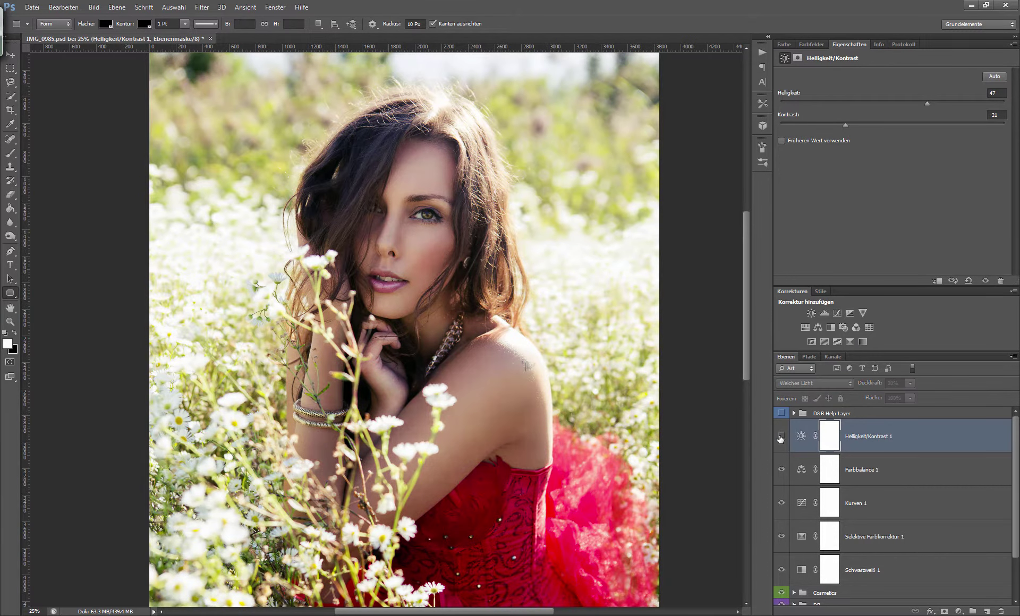
pyautogui.click(780, 439)
pyautogui.click(781, 438)
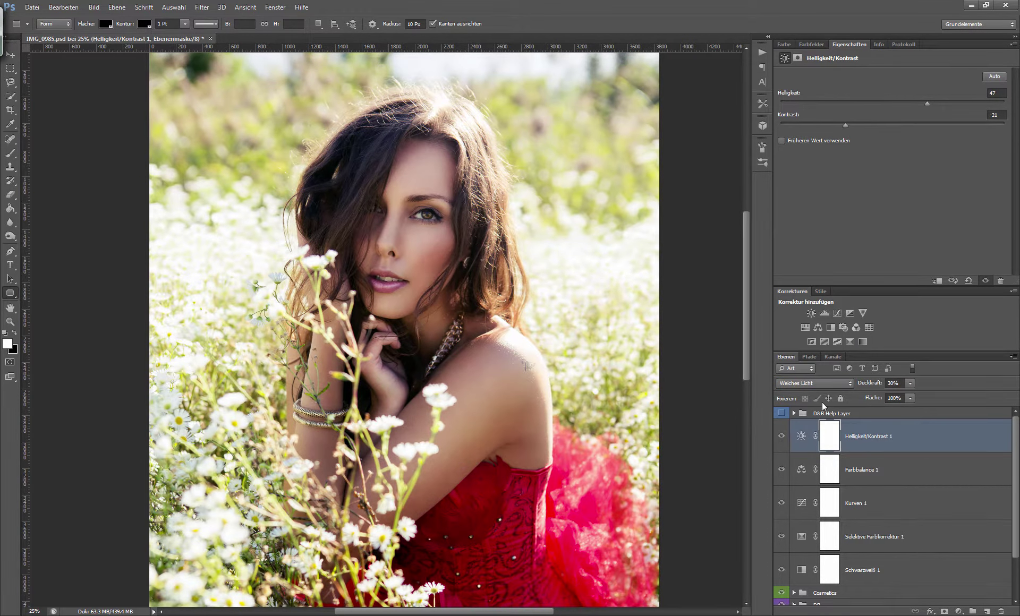
pyautogui.click(814, 383)
pyautogui.click(781, 438)
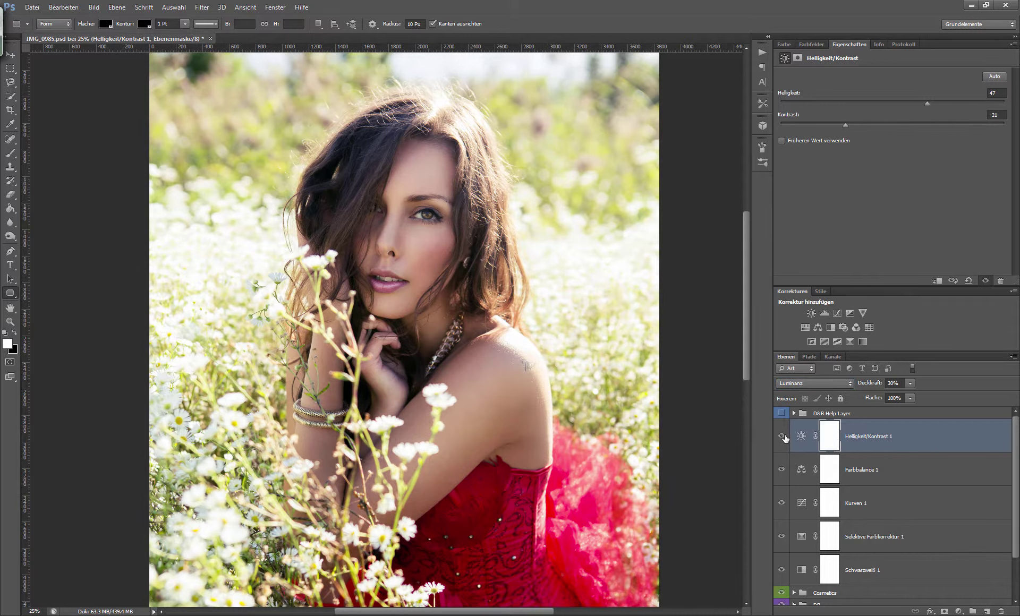
pyautogui.moveTo(902, 104); pyautogui.dragTo(913, 105)
pyautogui.click(787, 439)
pyautogui.click(785, 440)
# Add a Gradient Map in Weiches Licht blending using the Gelb, Rosa, Lila gradient preset.
pyautogui.click(863, 342)
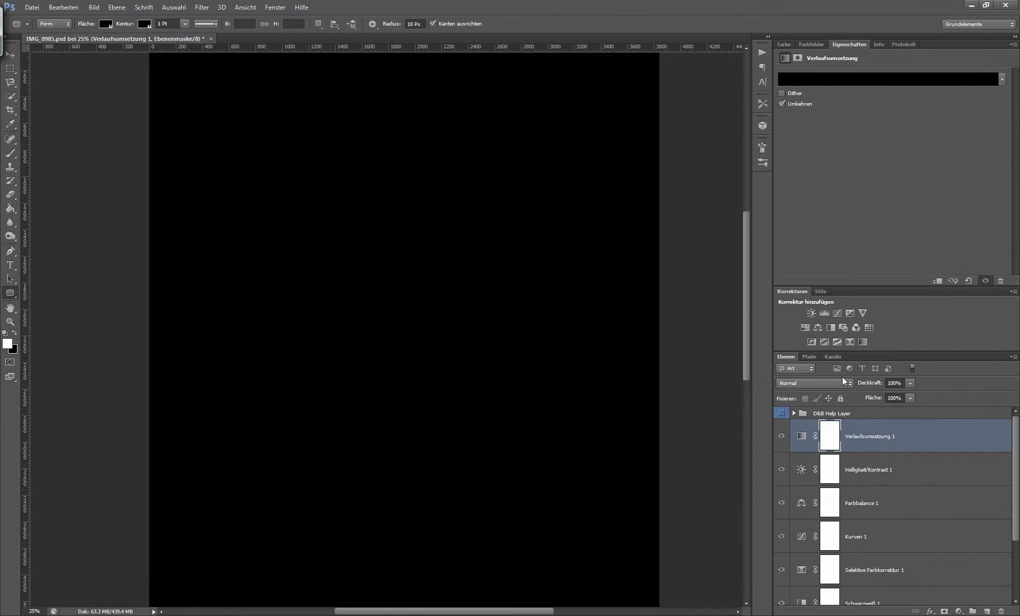
pyautogui.click(842, 380)
pyautogui.click(828, 240)
pyautogui.click(846, 80)
pyautogui.moveTo(838, 298); pyautogui.dragTo(840, 318)
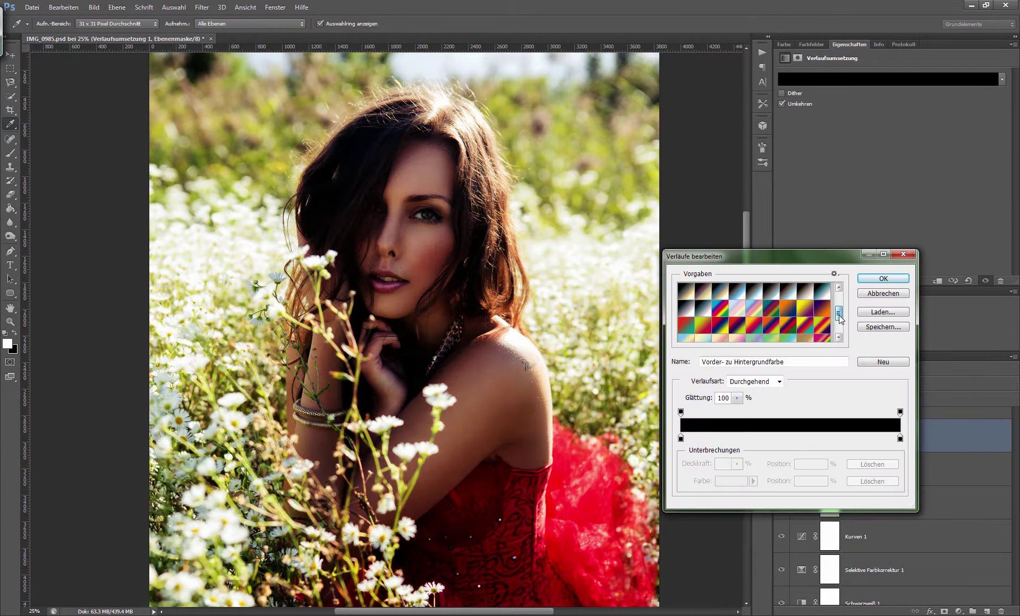
pyautogui.click(737, 339)
pyautogui.scroll(-1, 738, 329)
pyautogui.click(737, 329)
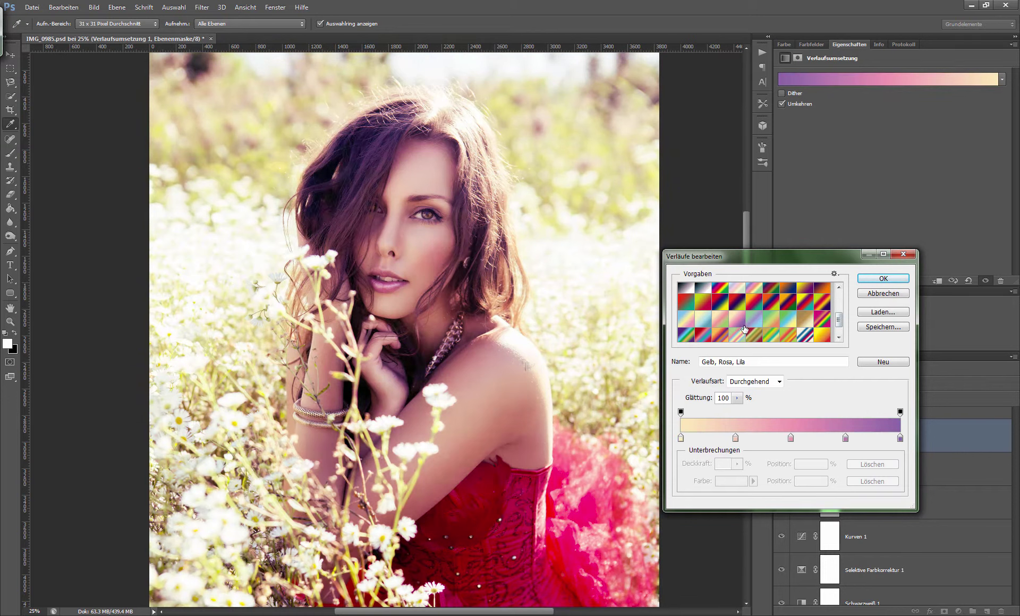
pyautogui.click(881, 280)
# Reopen the gradient map's gradient editor to edit a stop colour.
pyautogui.click(786, 102)
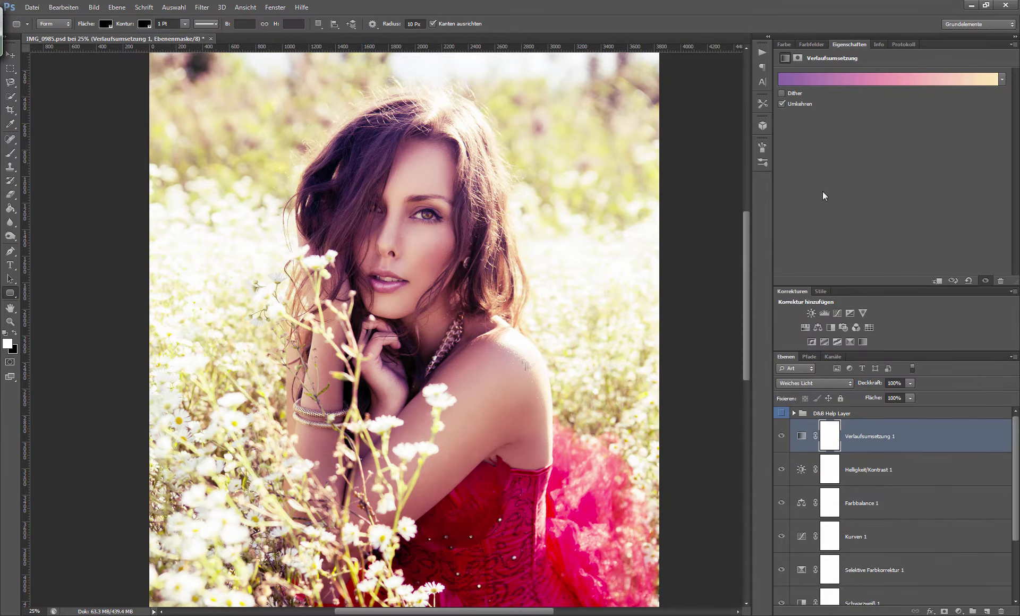
pyautogui.click(807, 436)
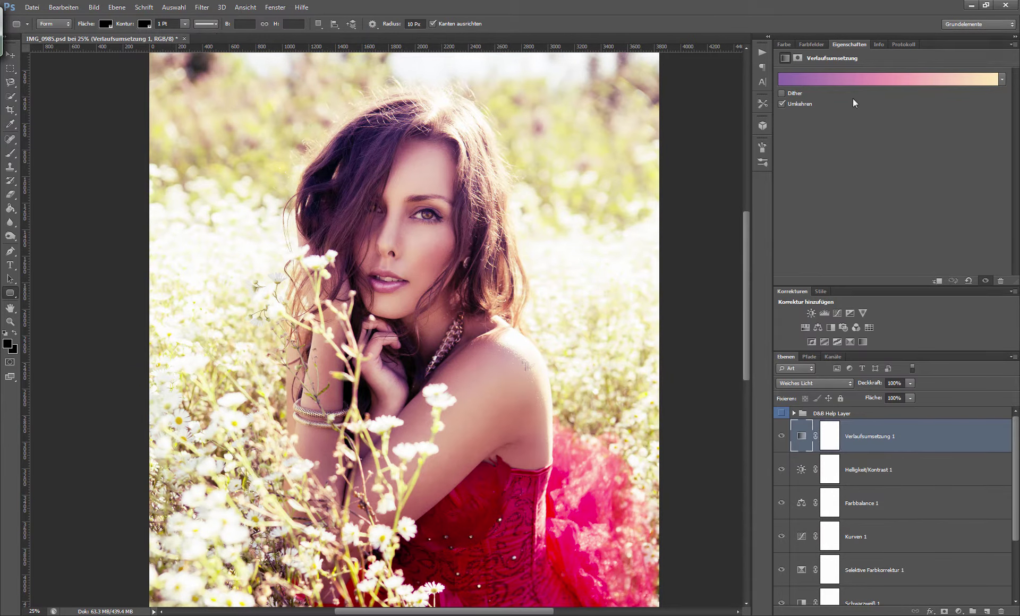
pyautogui.click(850, 79)
pyautogui.scroll(-3, 827, 312)
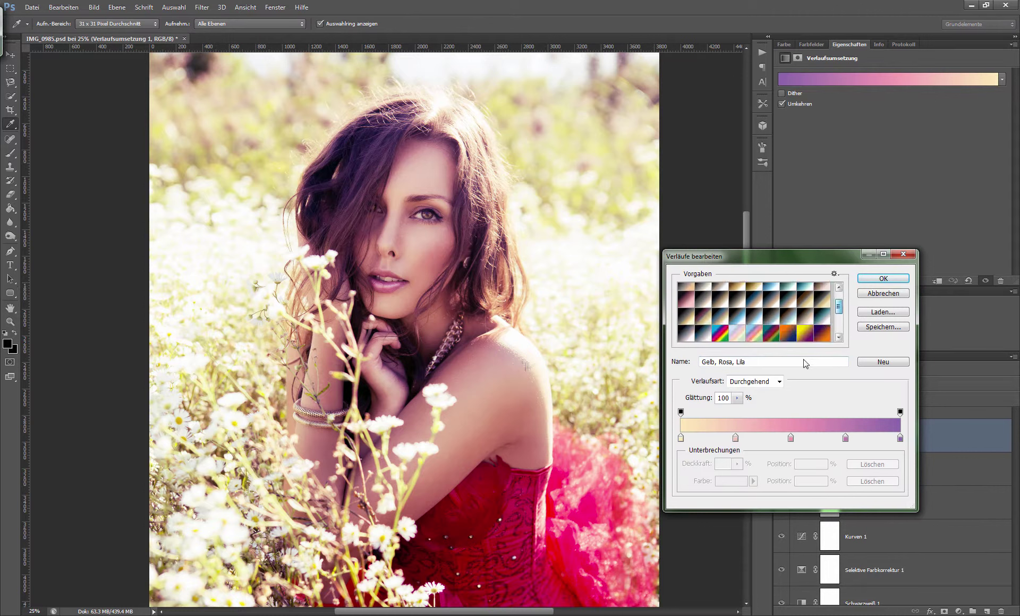
pyautogui.moveTo(735, 437); pyautogui.dragTo(735, 462)
# Keep the left stop unchanged and set the right gradient stop to dark brown.
pyautogui.moveTo(845, 437); pyautogui.dragTo(845, 462)
pyautogui.click(680, 438)
pyautogui.click(729, 483)
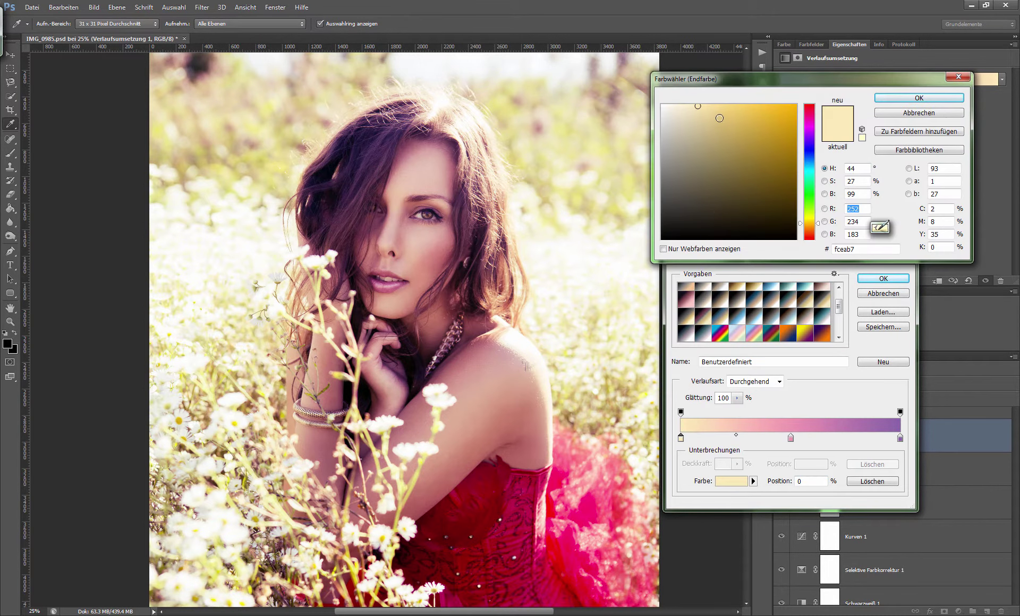
pyautogui.moveTo(728, 117); pyautogui.dragTo(721, 121)
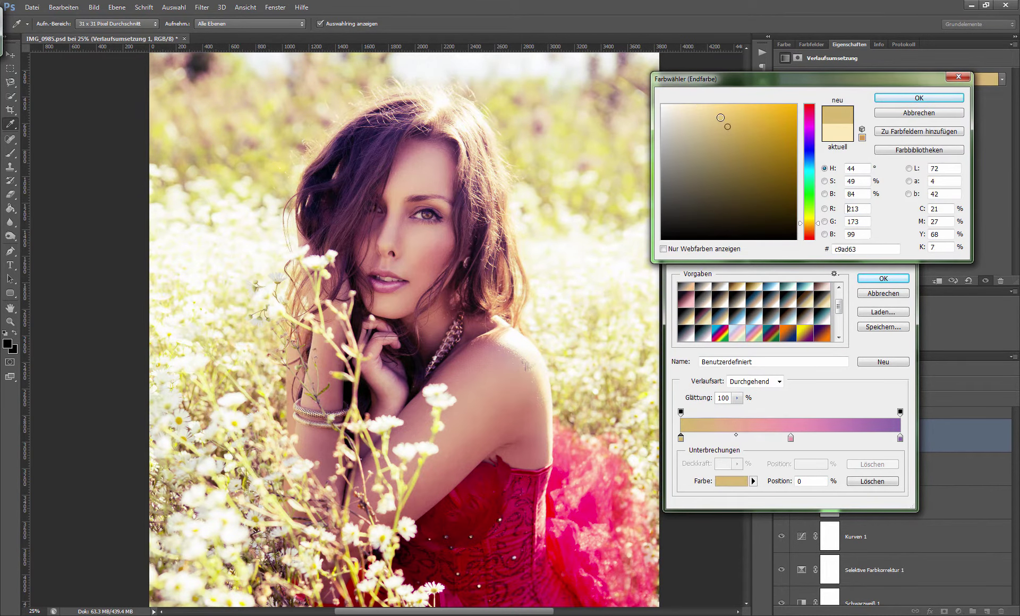
pyautogui.click(919, 112)
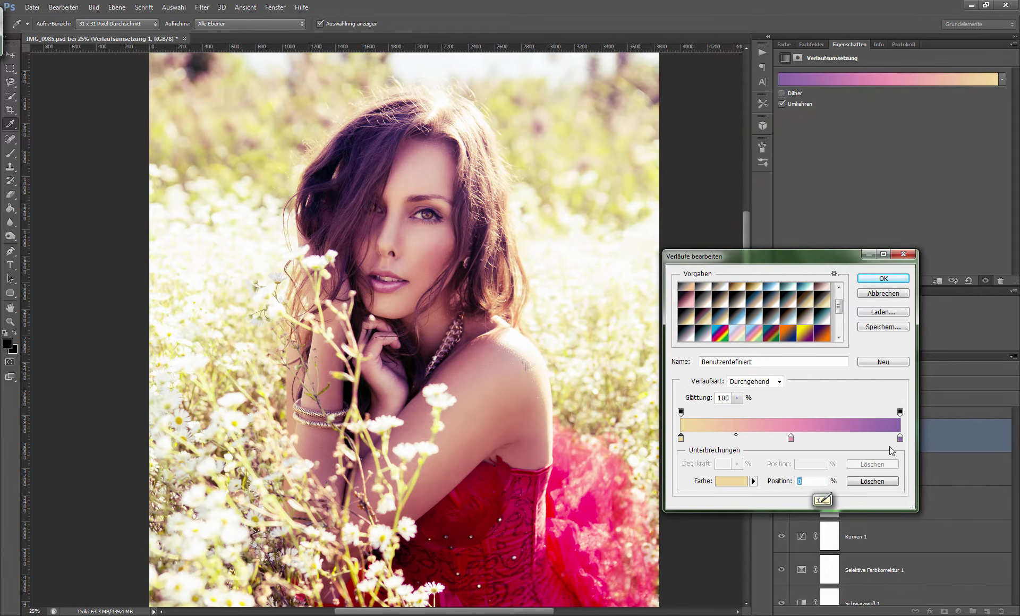
pyautogui.click(900, 438)
pyautogui.click(731, 481)
pyautogui.moveTo(809, 137)
pyautogui.mouseDown()
pyautogui.moveTo(809, 148)
pyautogui.moveTo(755, 187)
pyautogui.mouseUp()
pyautogui.click(781, 148)
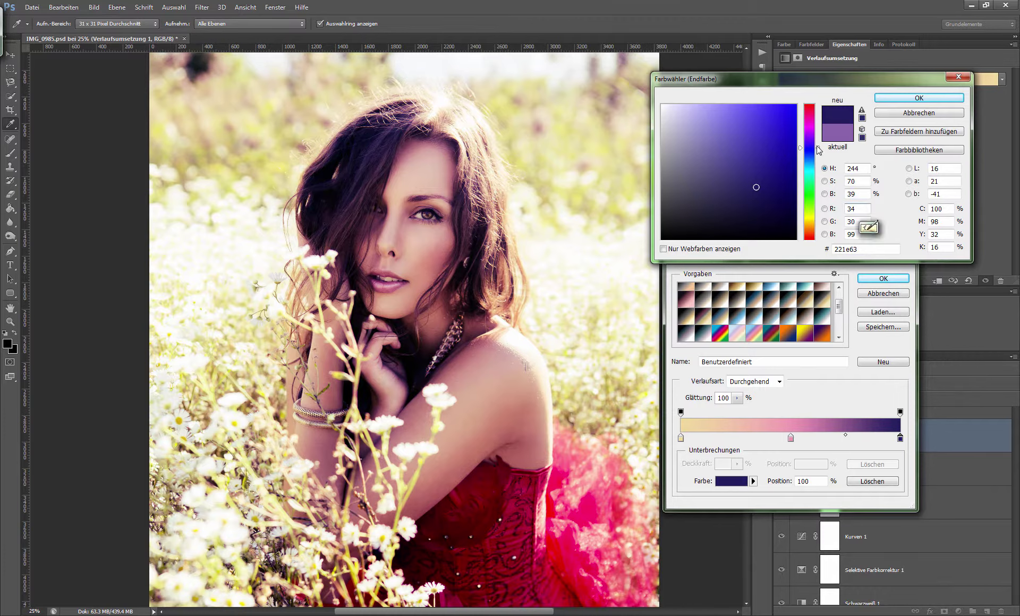
pyautogui.moveTo(808, 148); pyautogui.dragTo(818, 227)
pyautogui.moveTo(756, 186); pyautogui.dragTo(748, 207)
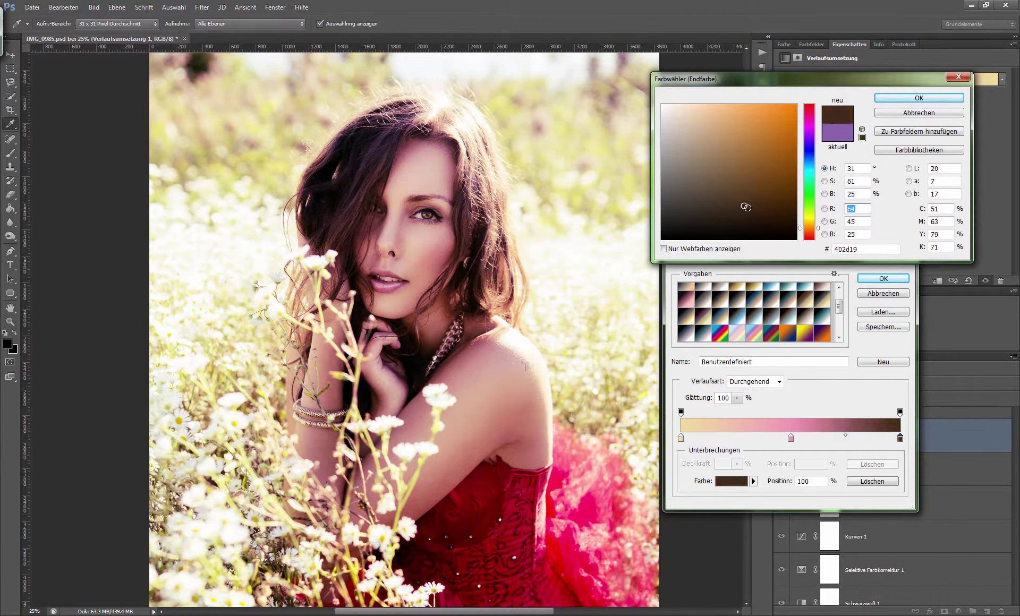
pyautogui.press('Return')
# Try greyish pink, muted yellow, lilac and magenta colours for the middle stop.
pyautogui.click(790, 437)
pyautogui.click(730, 481)
pyautogui.click(673, 152)
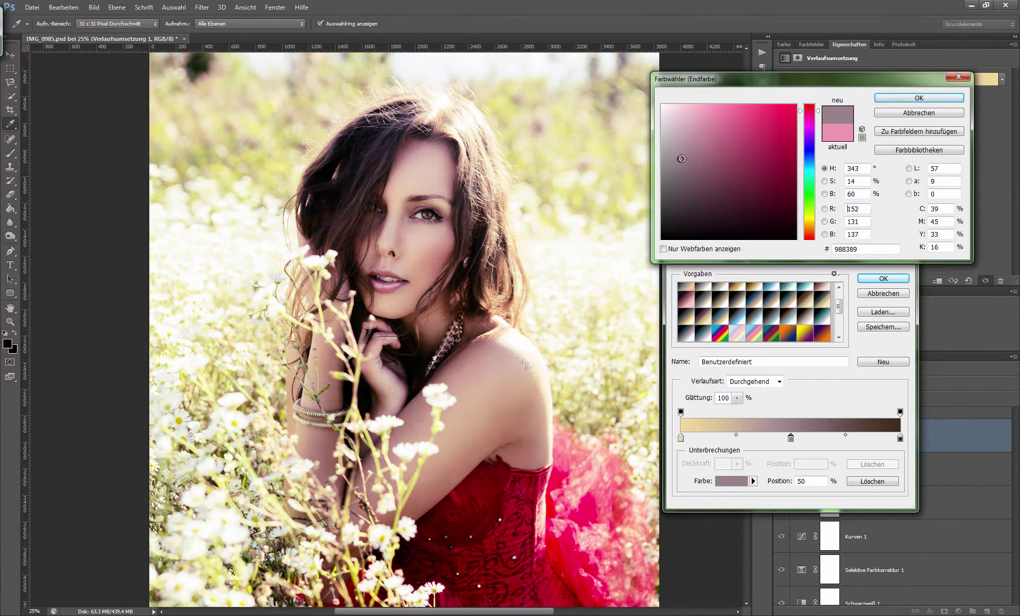
pyautogui.moveTo(809, 201); pyautogui.dragTo(809, 221)
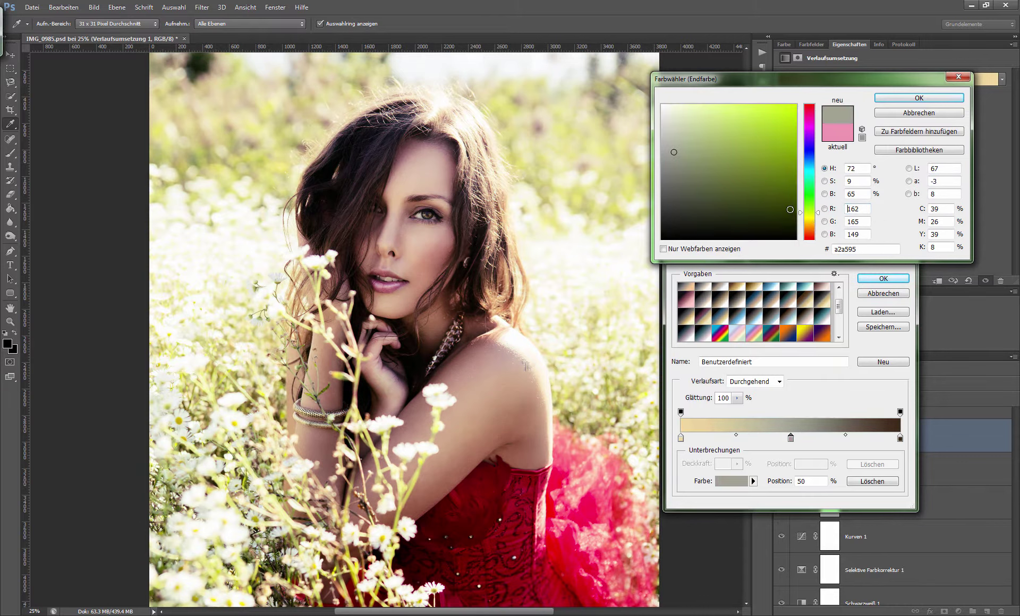
pyautogui.click(708, 170)
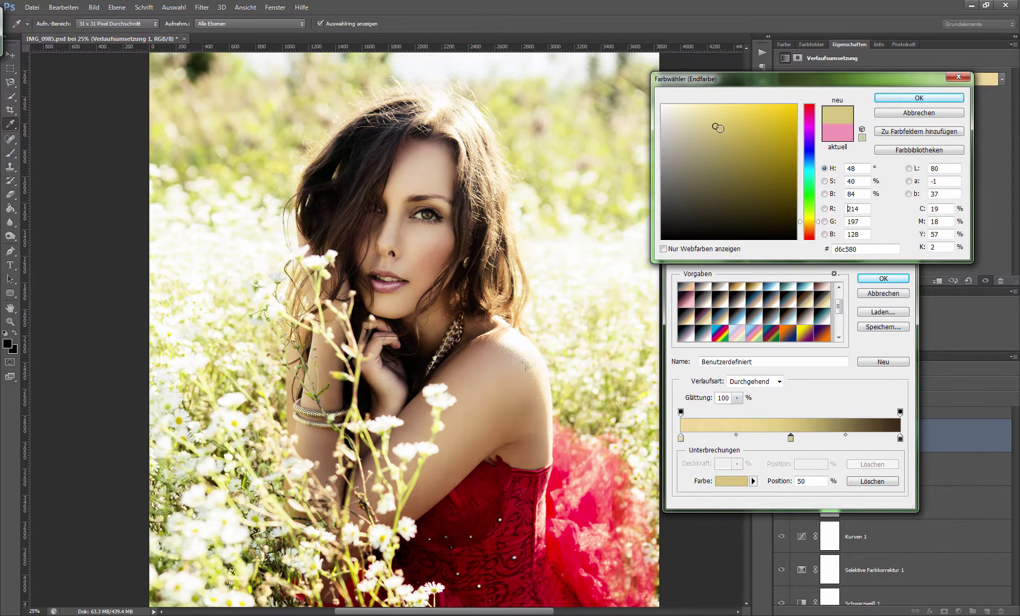
pyautogui.moveTo(709, 165); pyautogui.dragTo(688, 183)
pyautogui.click(809, 134)
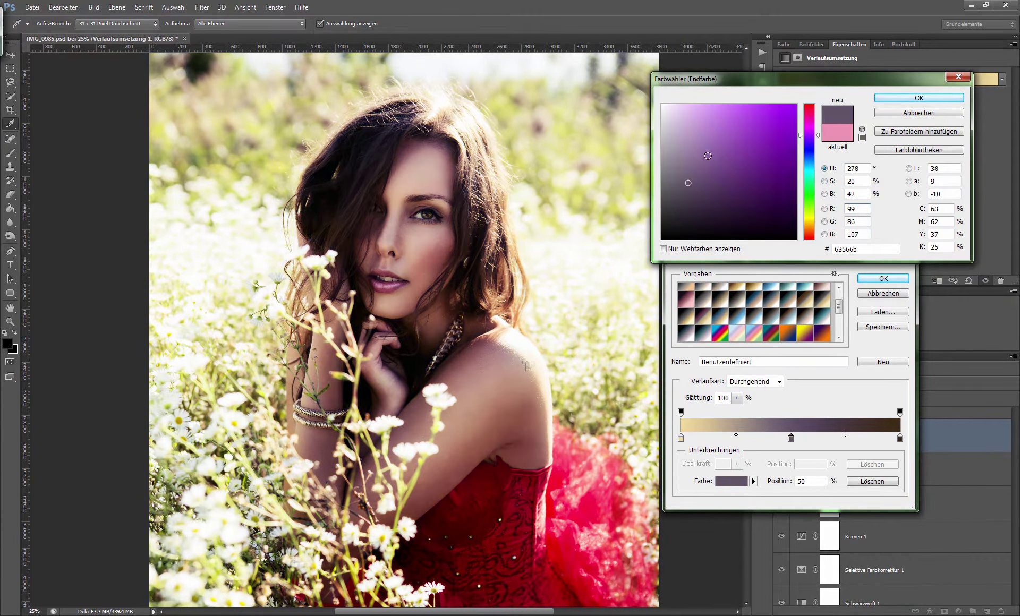
pyautogui.click(683, 115)
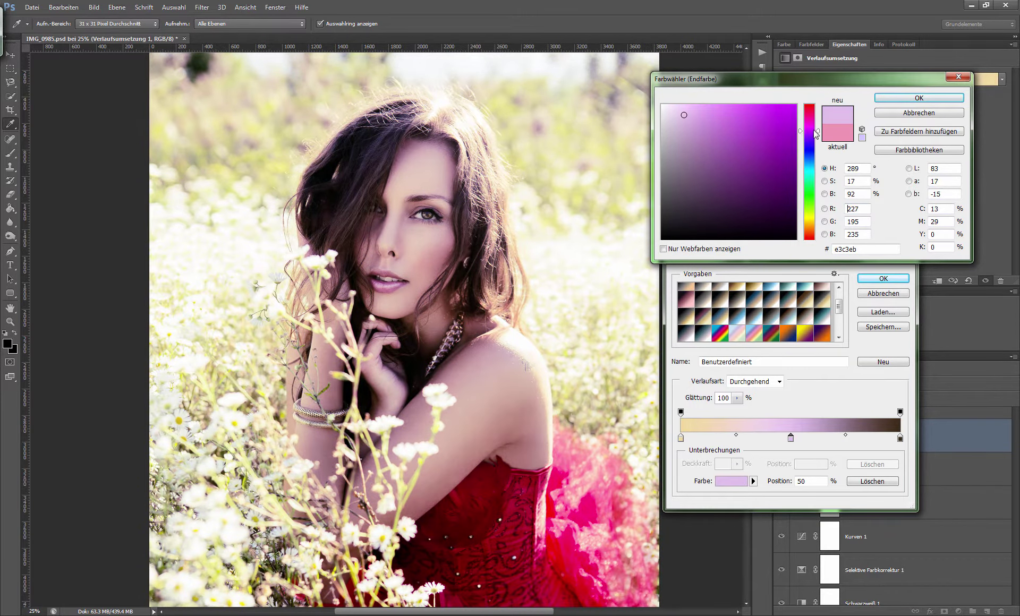
pyautogui.moveTo(809, 135); pyautogui.dragTo(809, 127)
pyautogui.click(733, 110)
# Settle the middle stop on olive 948e66 and apply the gradient map.
pyautogui.click(817, 126)
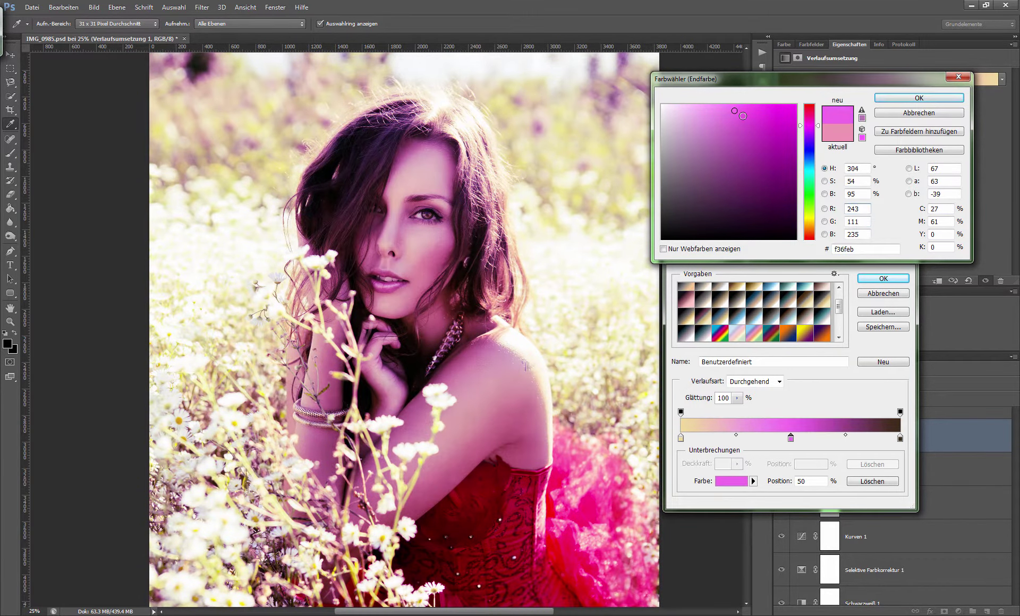
pyautogui.moveTo(706, 109); pyautogui.dragTo(720, 190)
pyautogui.click(691, 182)
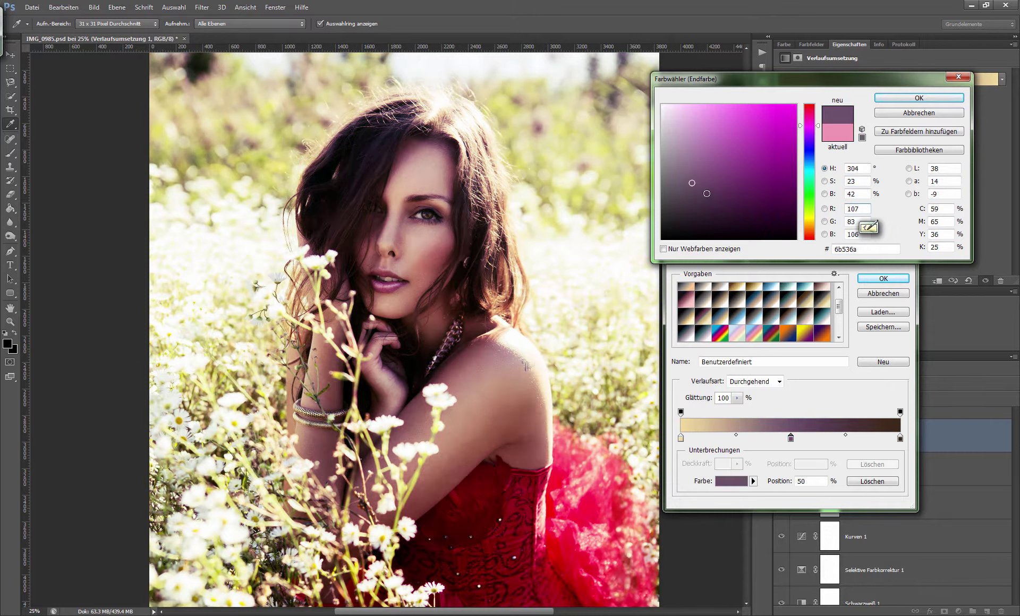
pyautogui.click(684, 185)
pyautogui.click(685, 164)
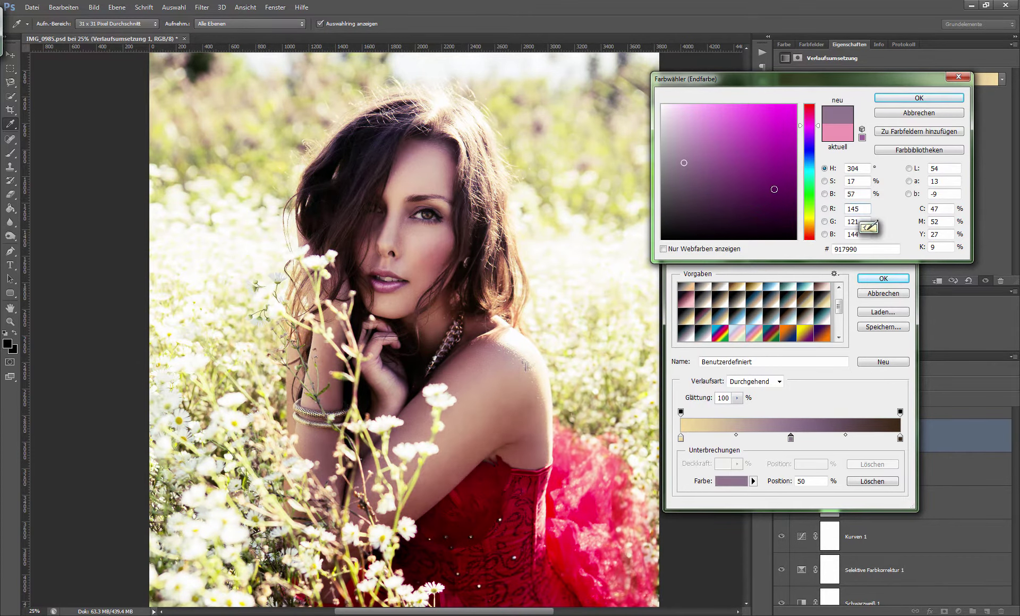
pyautogui.click(773, 189)
pyautogui.click(677, 183)
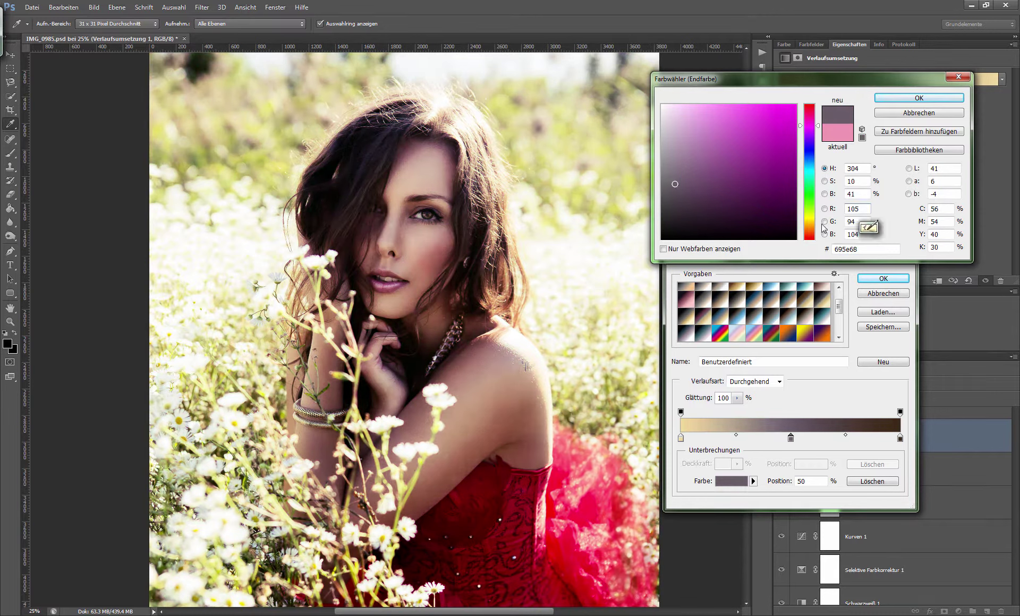
pyautogui.moveTo(821, 127); pyautogui.dragTo(820, 226)
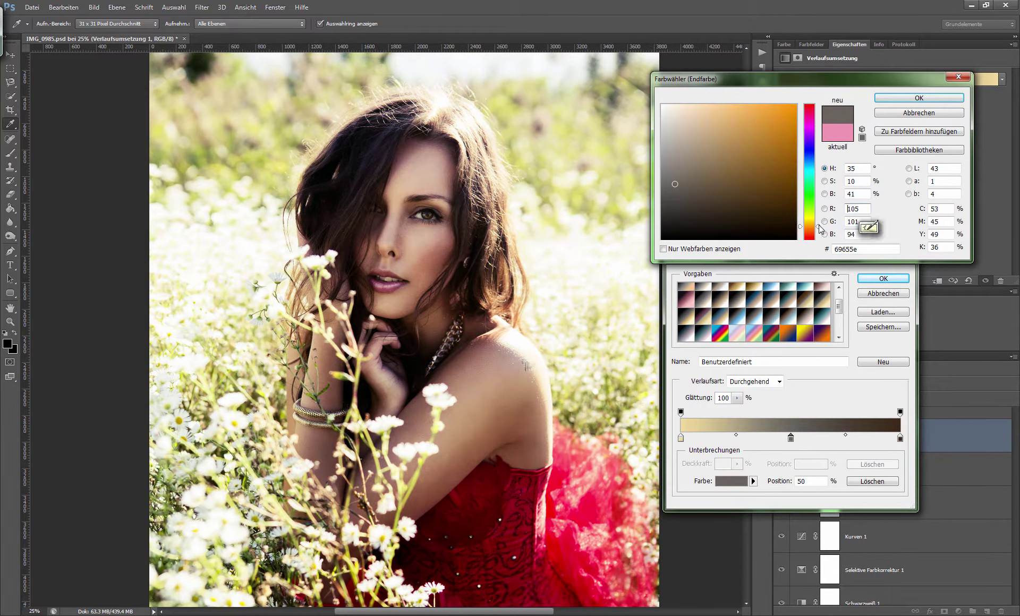
pyautogui.click(687, 159)
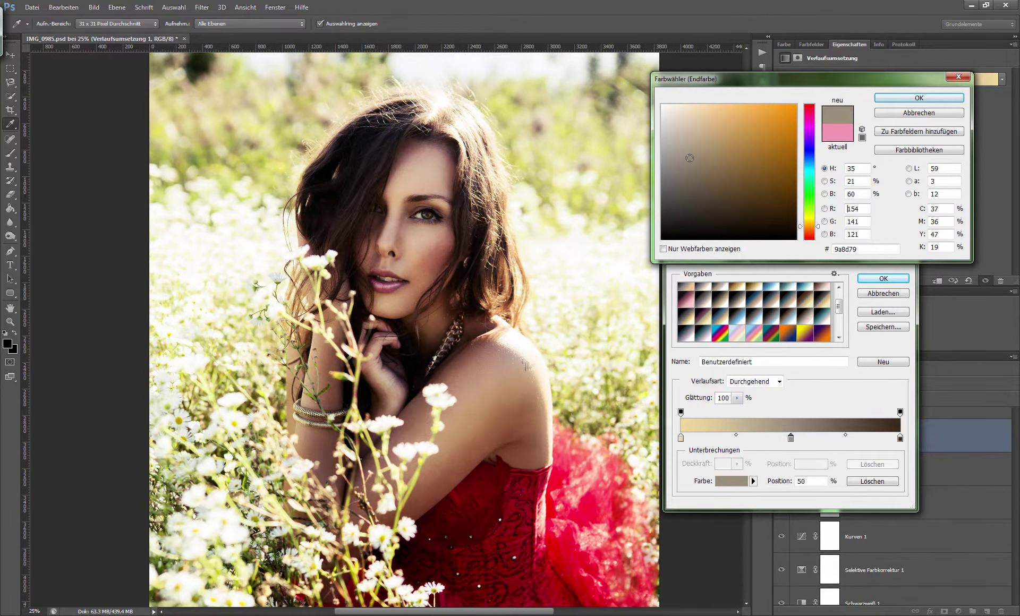
pyautogui.click(704, 161)
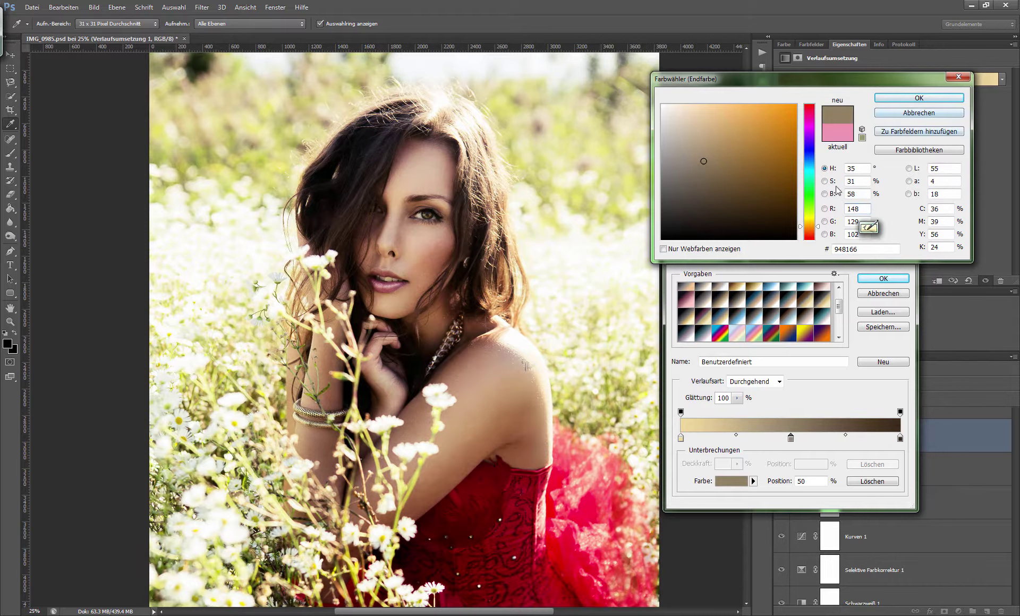
pyautogui.moveTo(820, 226); pyautogui.dragTo(821, 220)
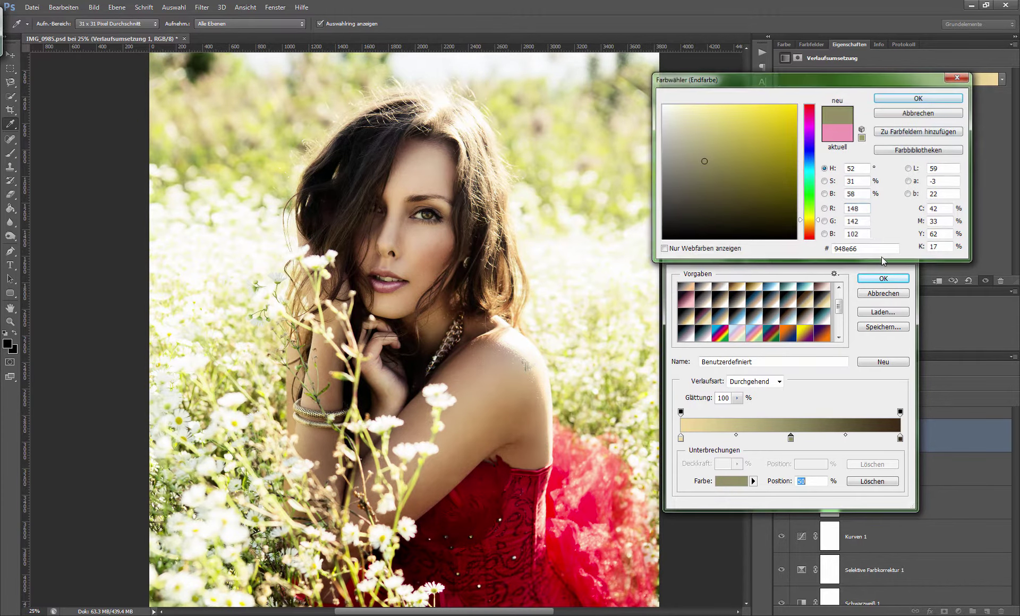
pyautogui.press('Return')
pyautogui.click(883, 278)
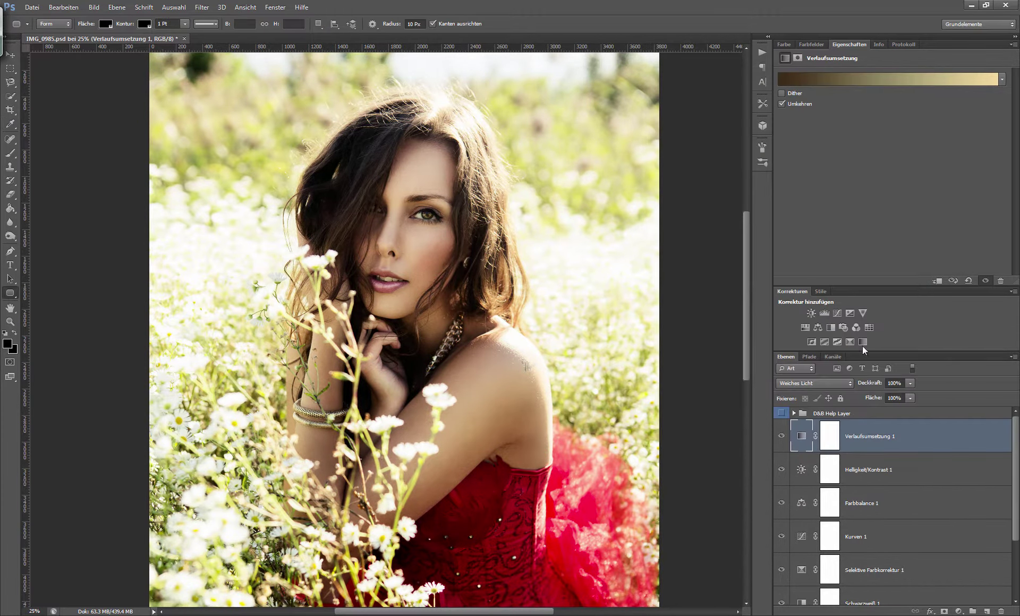
# Load the Gelb, Rosa, Lila gradient preset after trying several other presets.
pyautogui.click(781, 438)
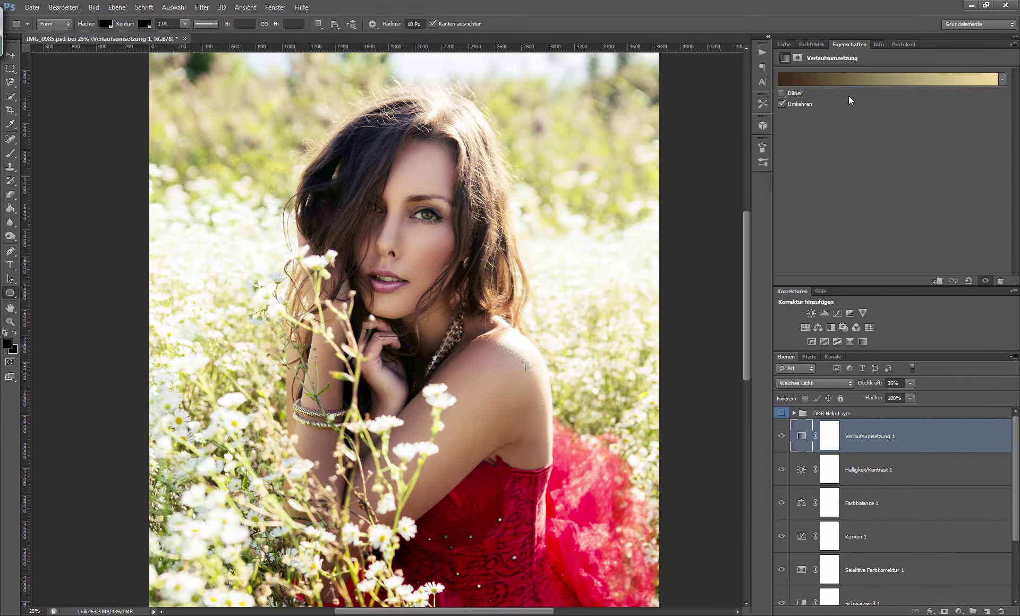
pyautogui.click(849, 79)
pyautogui.click(703, 305)
pyautogui.click(780, 335)
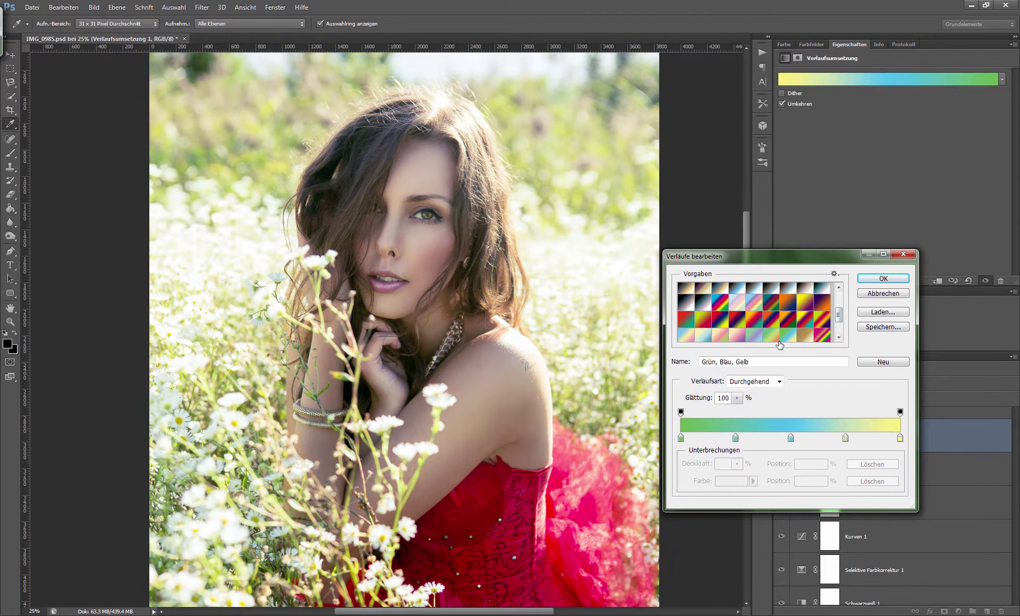
pyautogui.click(804, 335)
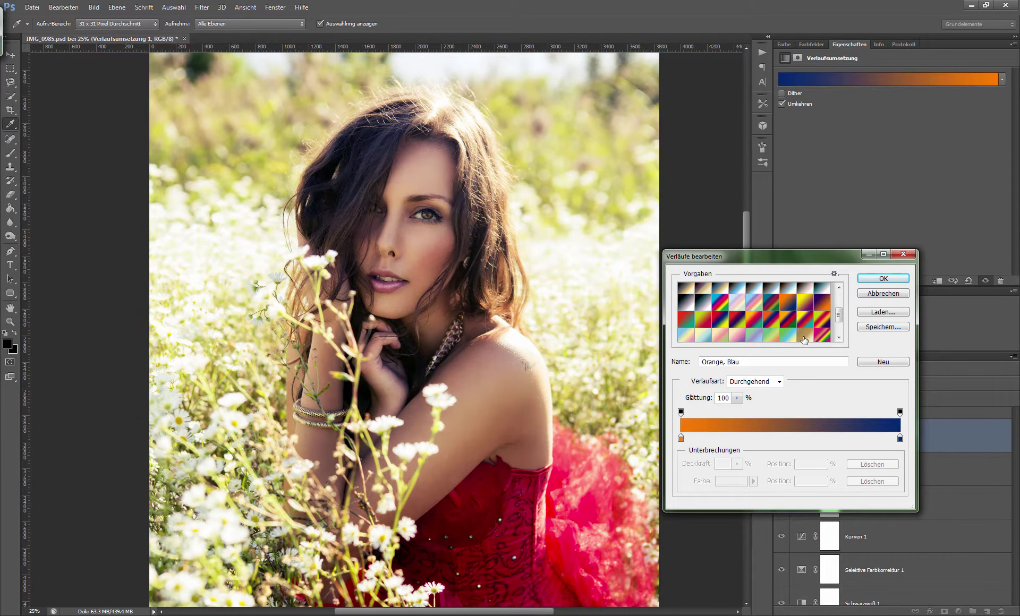
pyautogui.click(839, 328)
pyautogui.click(685, 334)
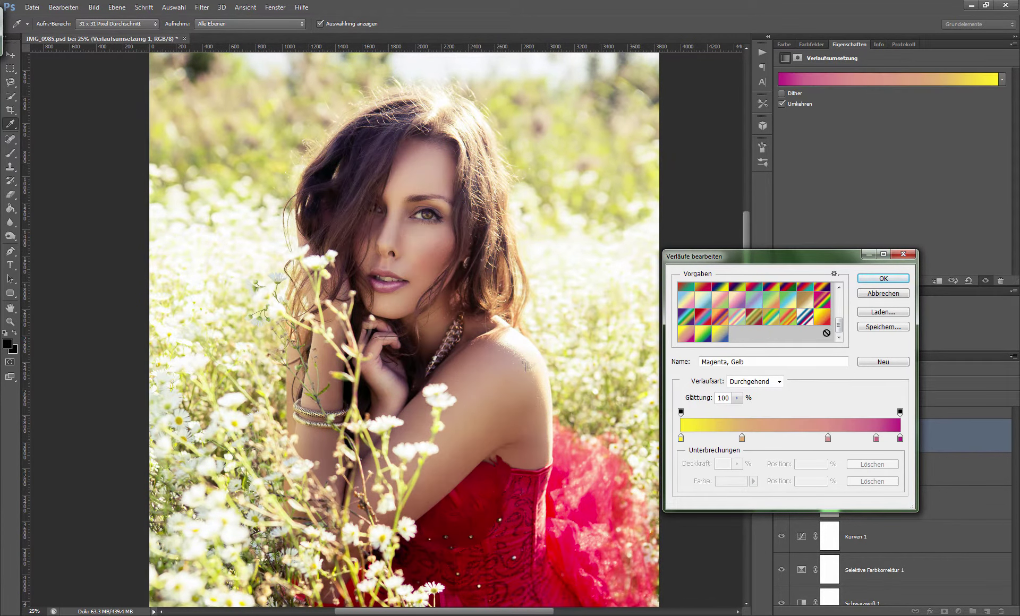
pyautogui.click(839, 287)
pyautogui.click(734, 332)
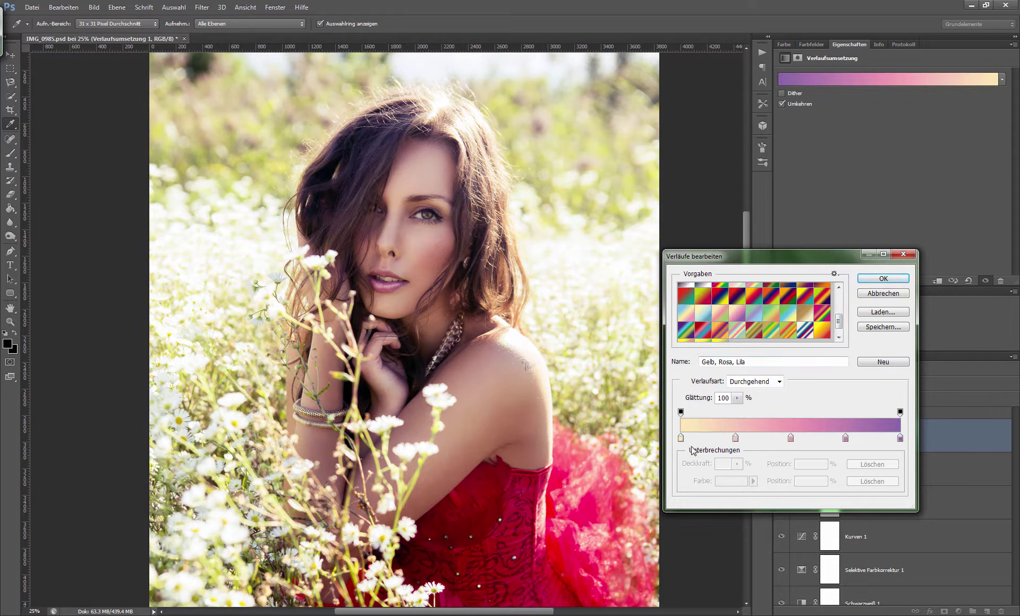
# Make the middle stop dusty rose and delete the fourth colour stop.
pyautogui.click(790, 437)
pyautogui.doubleClick(790, 437)
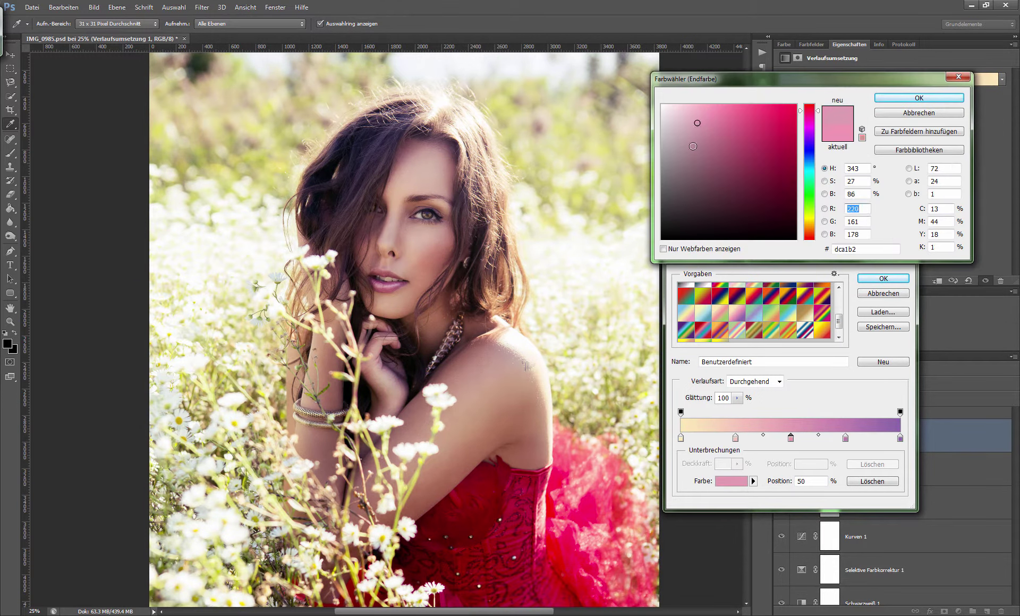
pyautogui.moveTo(692, 146); pyautogui.dragTo(704, 157)
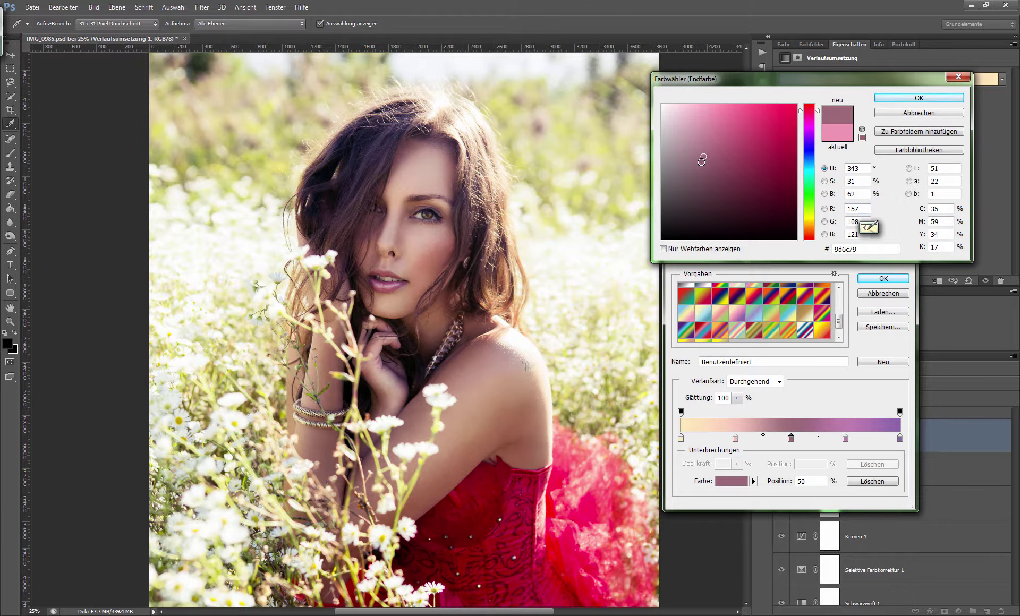
pyautogui.click(919, 98)
pyautogui.click(845, 437)
pyautogui.click(872, 481)
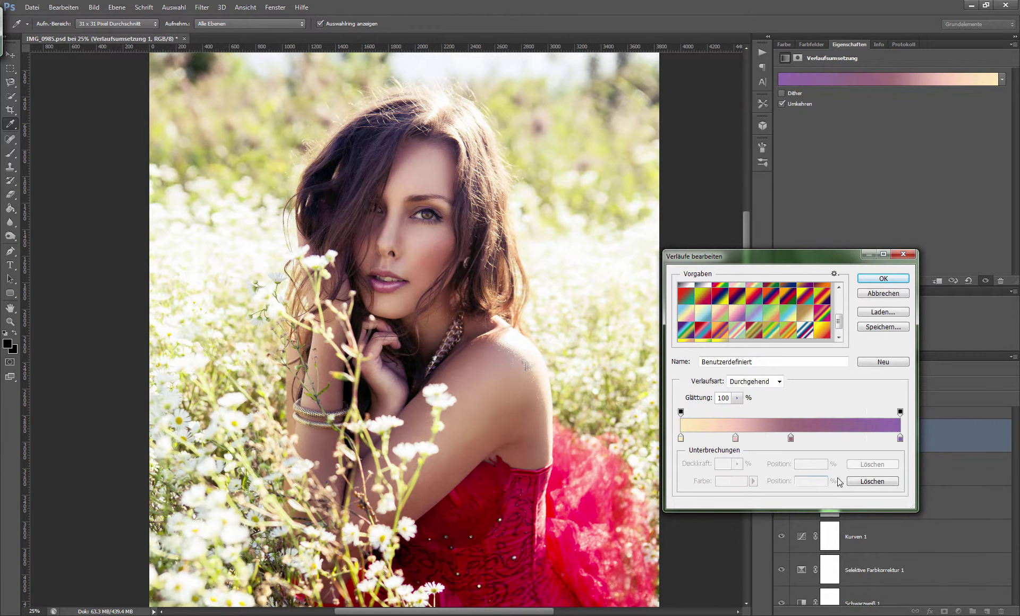
# Set the left stop to a pale yellow using exact colour values.
pyautogui.click(681, 438)
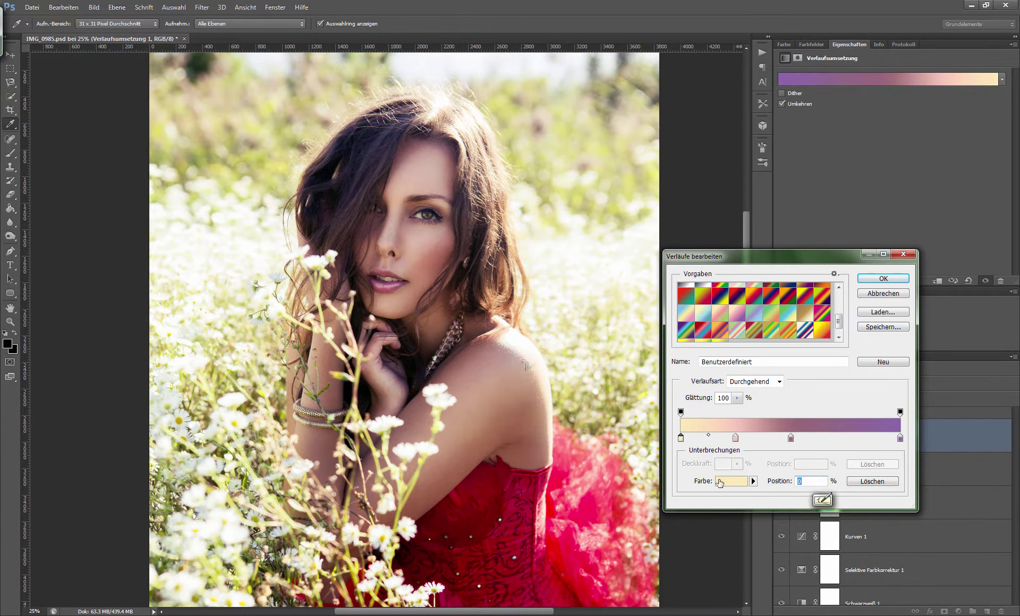
pyautogui.doubleClick(681, 438)
pyautogui.moveTo(719, 131); pyautogui.dragTo(691, 185)
pyautogui.write('86')
pyautogui.press('Tab')
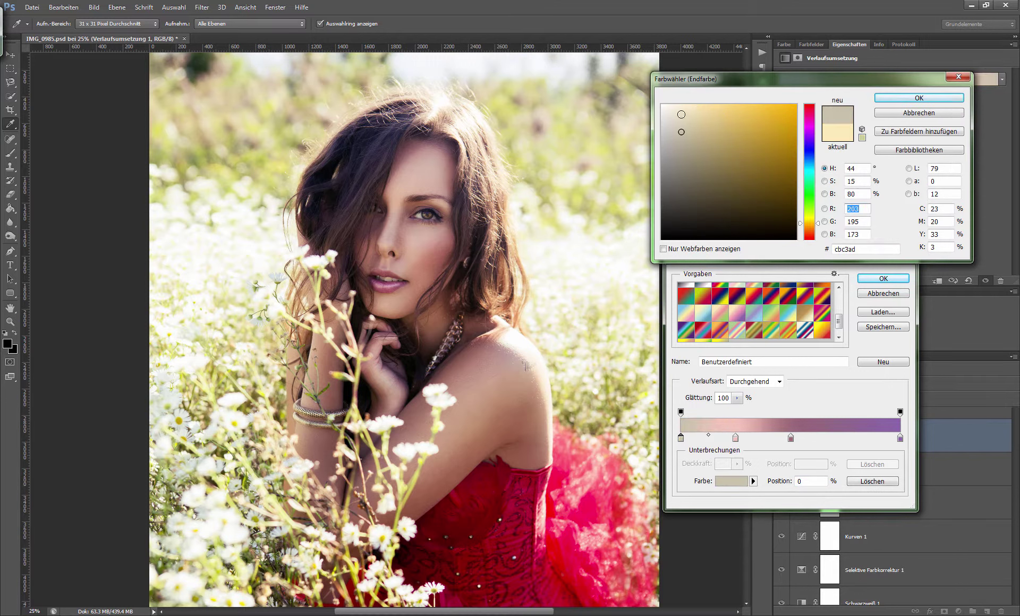
pyautogui.write('159')
pyautogui.press('Tab')
pyautogui.write('84249')
pyautogui.press('Tab')
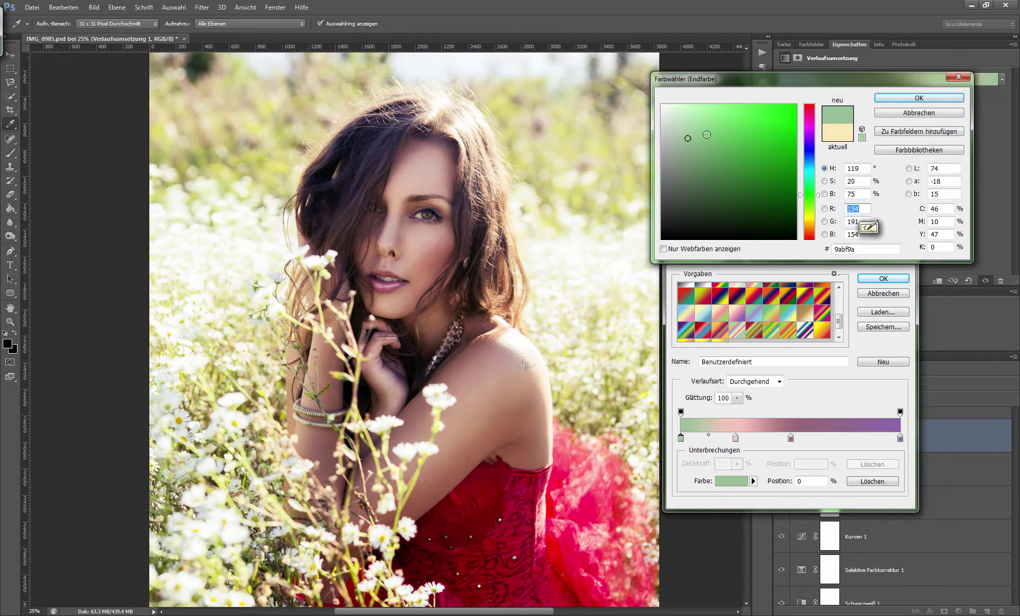
pyautogui.write('239')
pyautogui.press('Tab')
pyautogui.write('185')
pyautogui.press('Return')
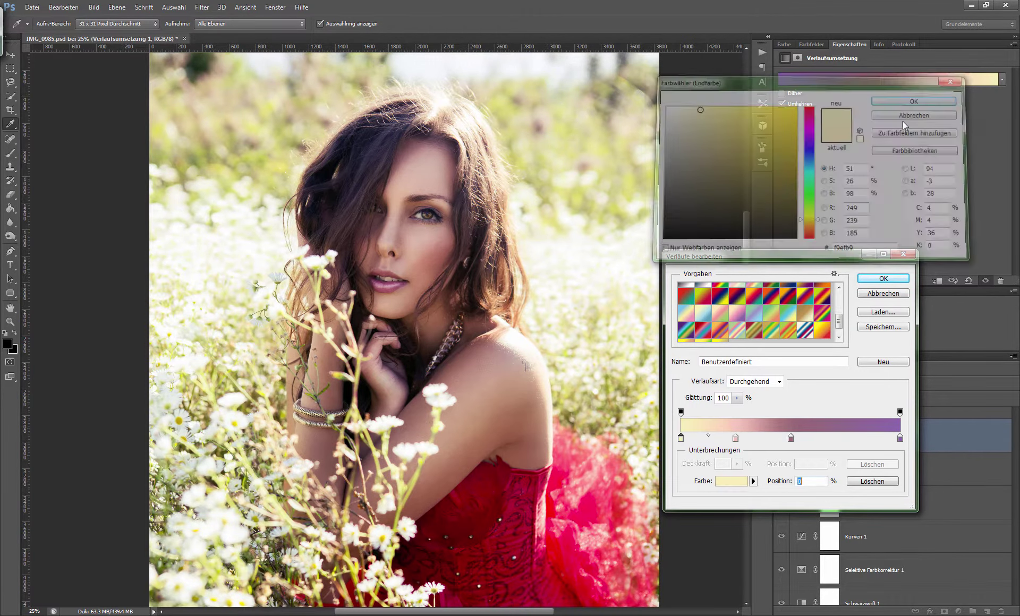
# Set the right stop to gold, apply the gradient map, and edit its layer opacity.
pyautogui.click(899, 437)
pyautogui.click(732, 481)
pyautogui.write('118')
pyautogui.press('Tab')
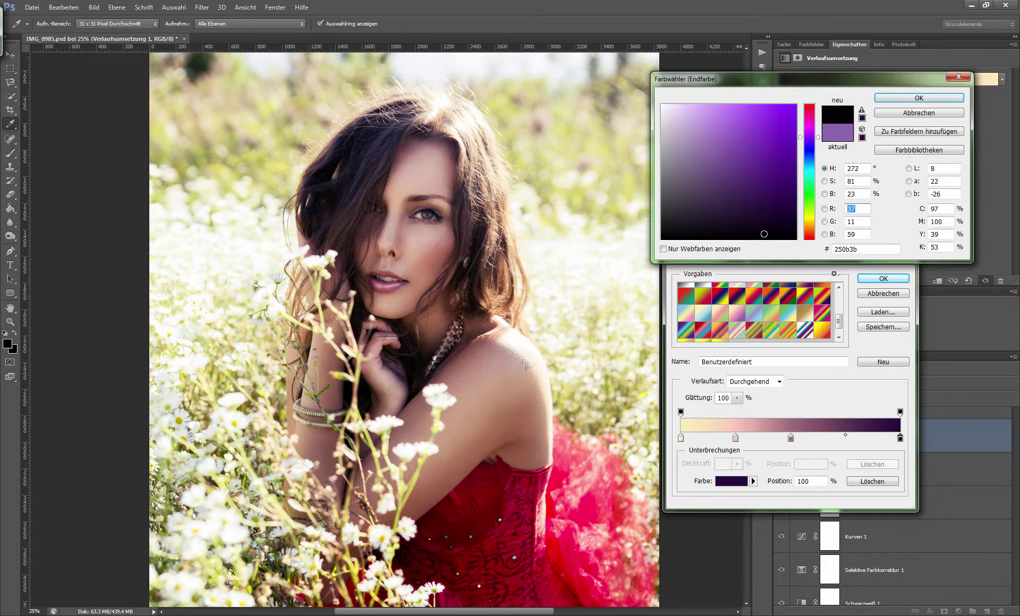
pyautogui.write('95')
pyautogui.press('Tab')
pyautogui.write('32139')
pyautogui.press('Tab')
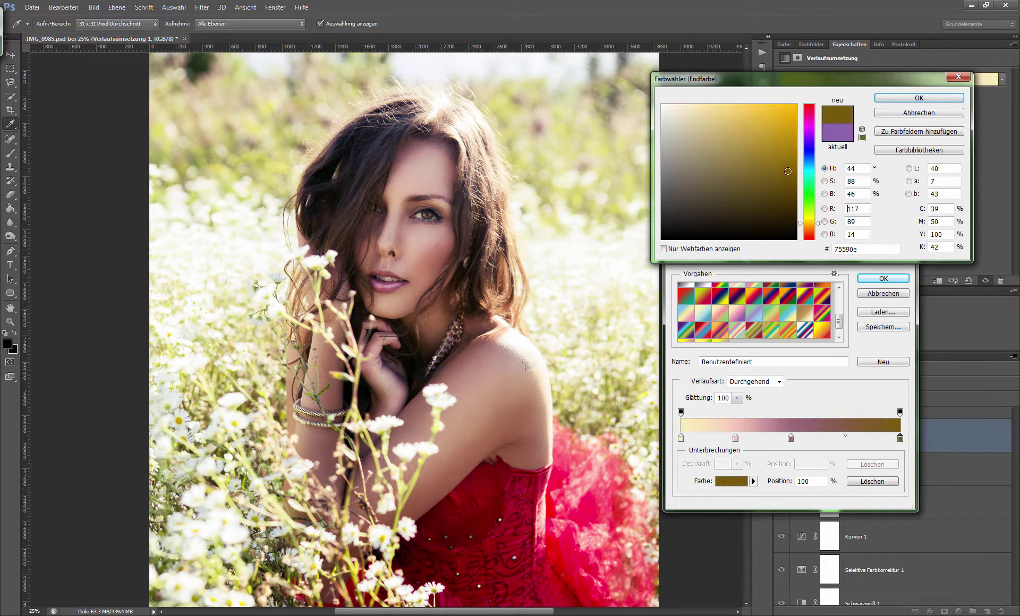
pyautogui.write('107')
pyautogui.press('Tab')
pyautogui.write('20')
pyautogui.click(903, 99)
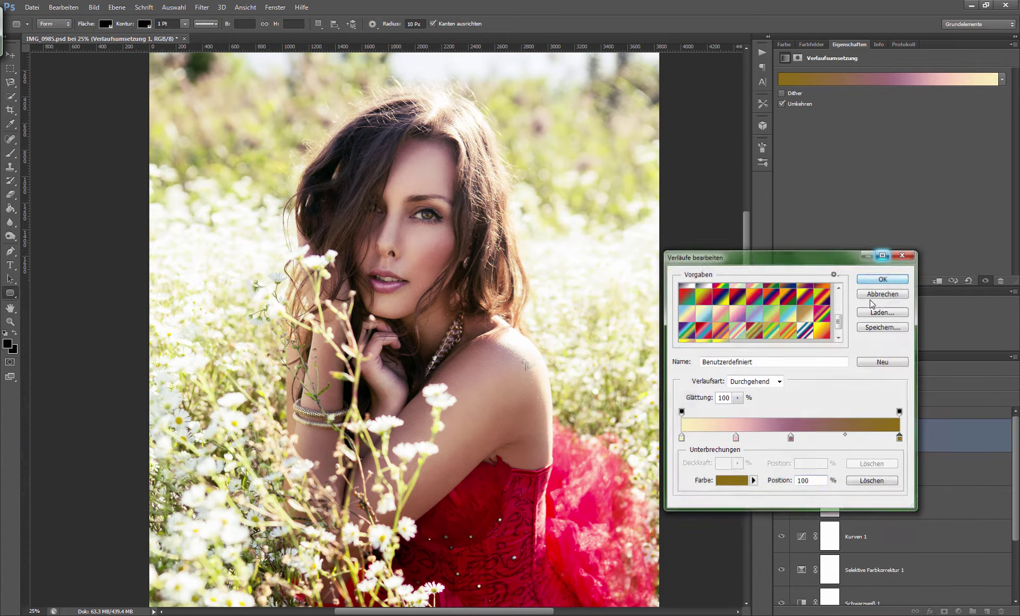
pyautogui.click(883, 278)
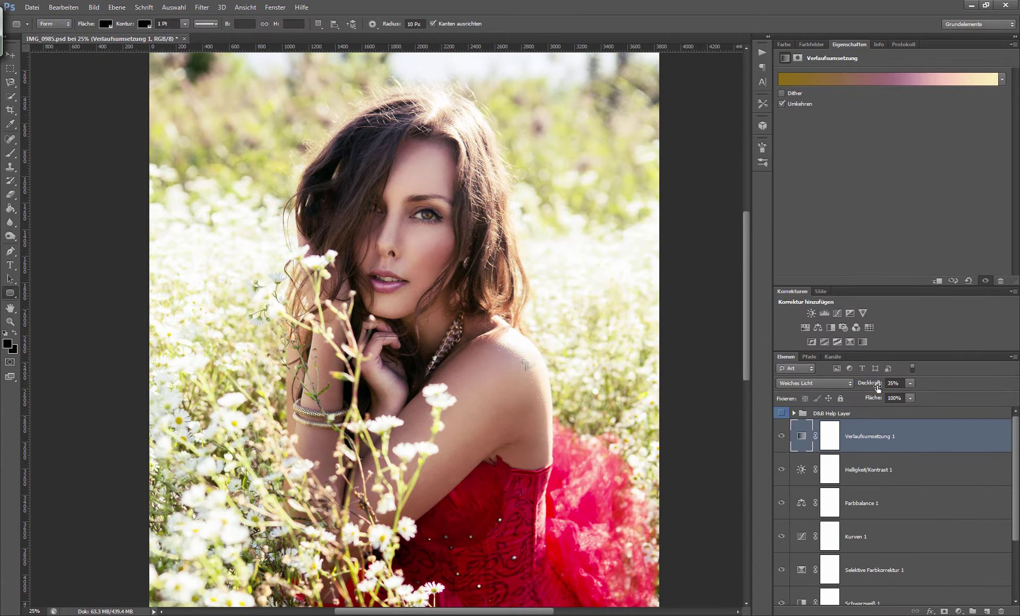
pyautogui.click(889, 384)
pyautogui.press('Return')
# Remove a stray stop and change the middle stop from pink to muted brown.
pyautogui.click(886, 79)
pyautogui.click(735, 438)
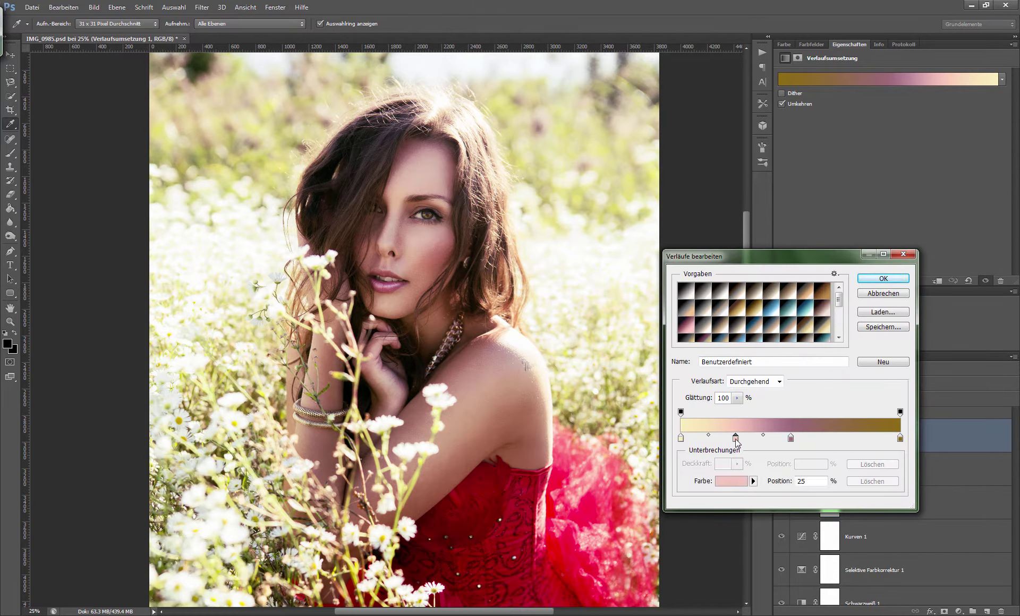
pyautogui.moveTo(735, 439); pyautogui.dragTo(789, 463)
pyautogui.doubleClick(790, 438)
pyautogui.moveTo(690, 176)
pyautogui.mouseDown()
pyautogui.moveTo(682, 182)
pyautogui.moveTo(701, 161)
pyautogui.mouseUp()
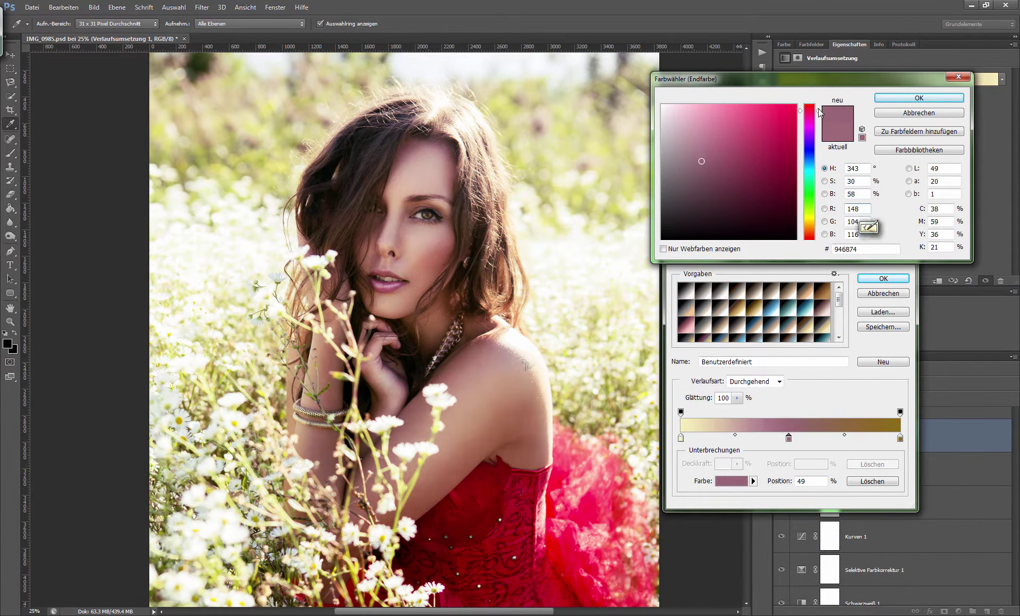
pyautogui.moveTo(818, 112); pyautogui.dragTo(818, 228)
pyautogui.press('Return')
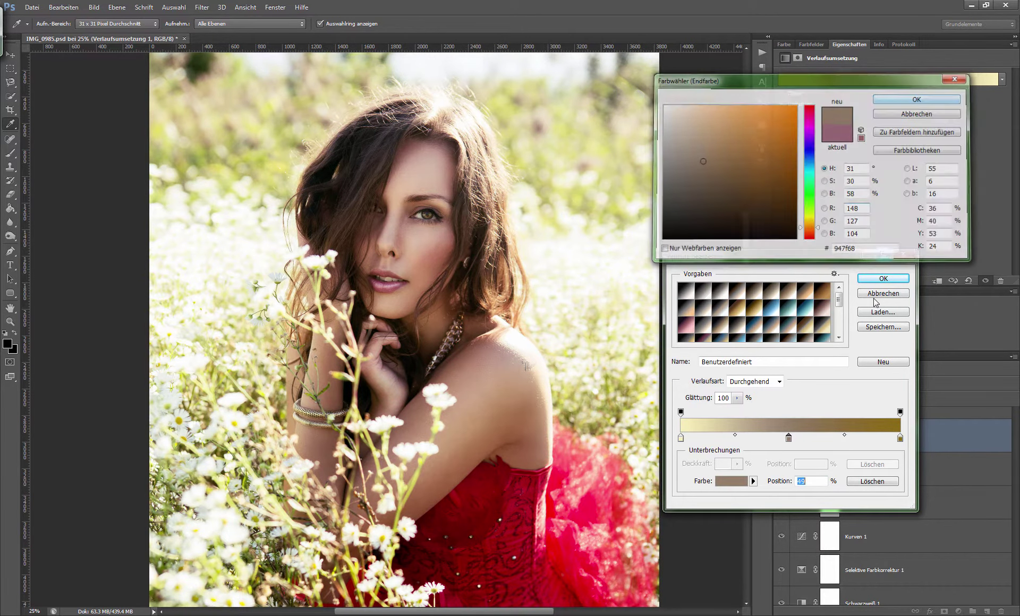
pyautogui.press('Return')
# Lower the gradient map layer's opacity to 27%.
pyautogui.click(860, 388)
pyautogui.moveTo(856, 392); pyautogui.dragTo(853, 392)
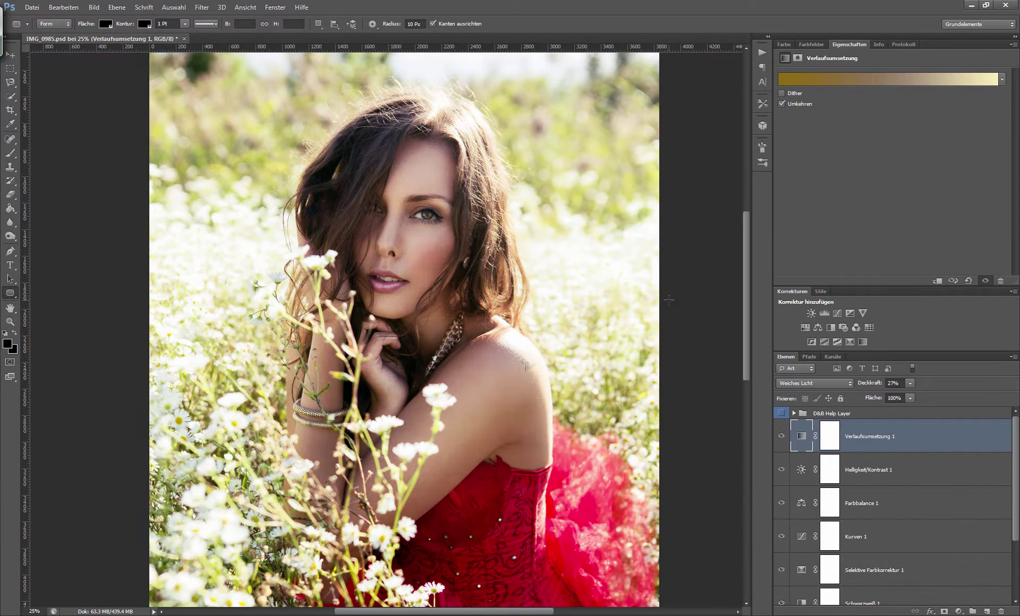
pyautogui.hotkey('ctrl', '-')
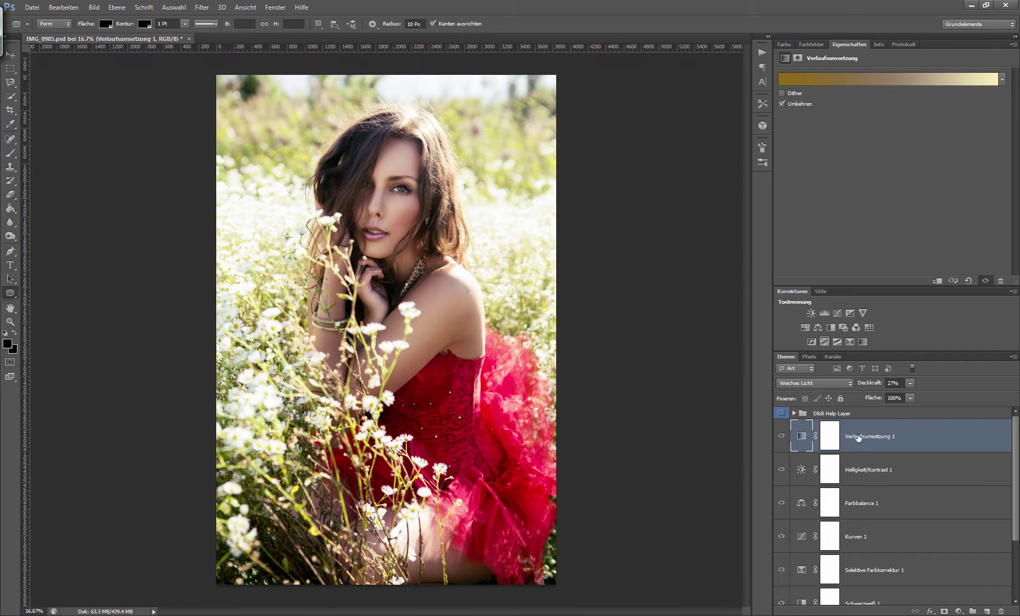
pyautogui.click(959, 612)
pyautogui.click(942, 383)
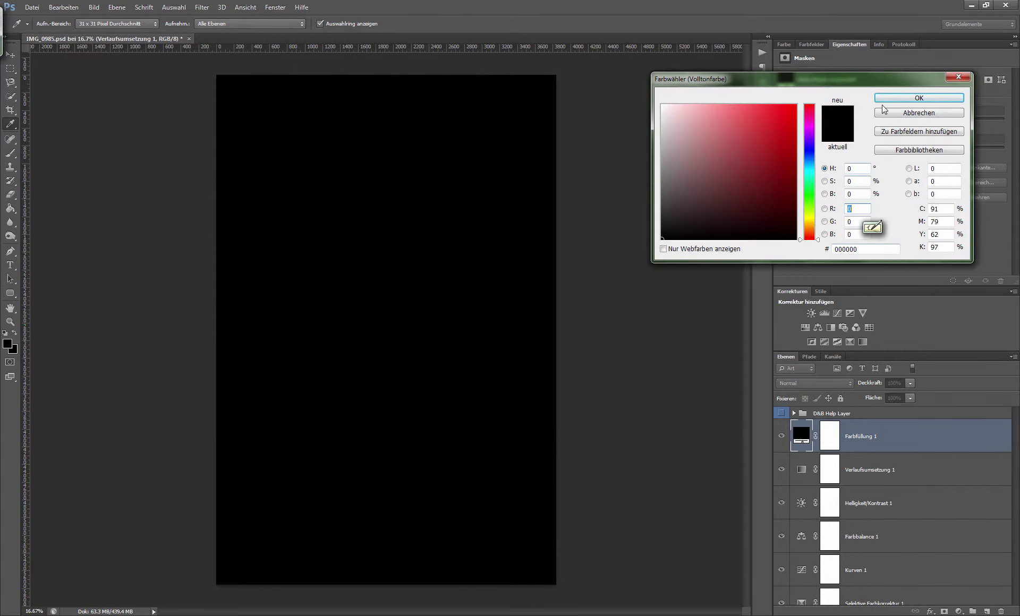
pyautogui.click(751, 217)
pyautogui.moveTo(809, 239); pyautogui.dragTo(809, 168)
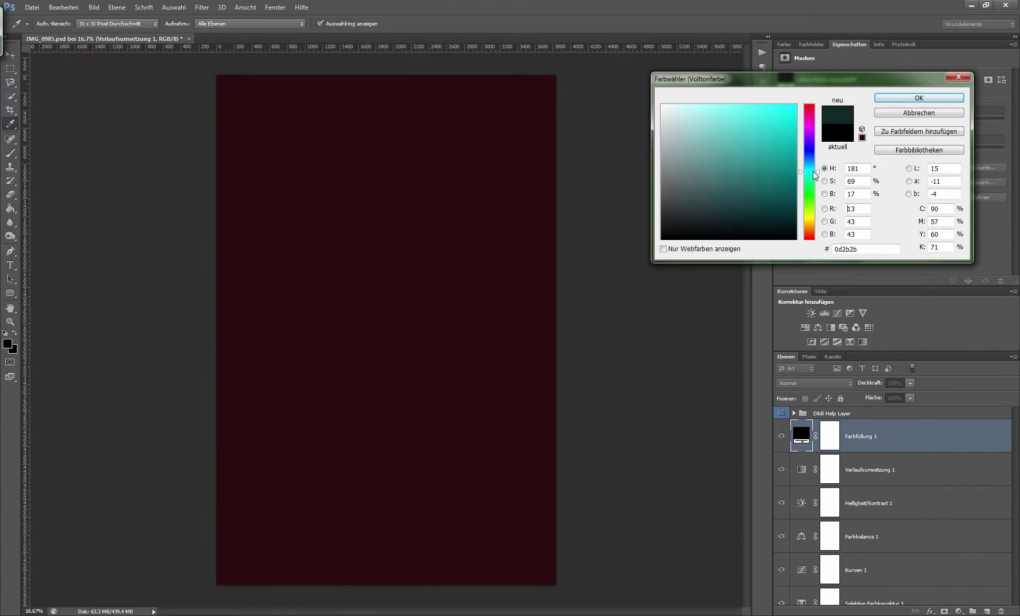
pyautogui.click(753, 214)
pyautogui.click(919, 97)
pyautogui.click(814, 383)
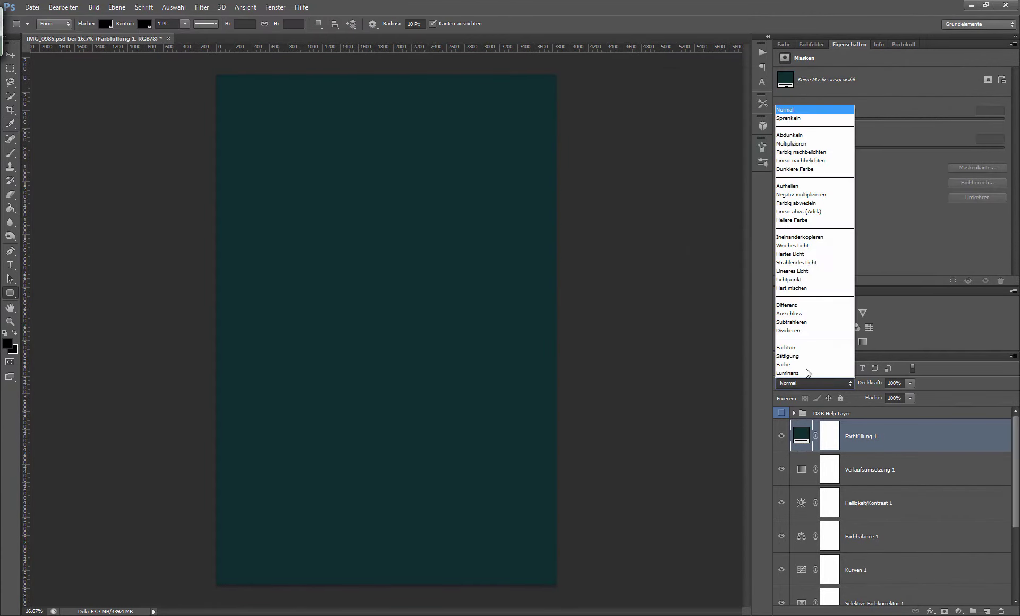
pyautogui.click(795, 342)
pyautogui.doubleClick(801, 437)
pyautogui.moveTo(751, 216)
pyautogui.mouseDown()
pyautogui.moveTo(696, 219)
pyautogui.moveTo(708, 229)
pyautogui.moveTo(756, 227)
pyautogui.mouseUp()
pyautogui.click(919, 98)
pyautogui.click(814, 383)
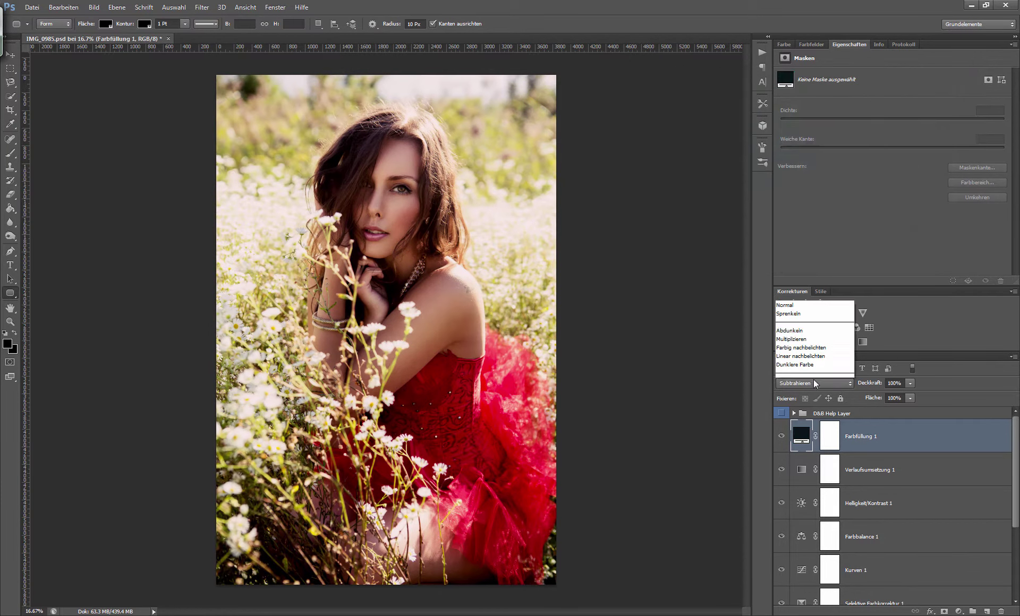
pyautogui.click(789, 185)
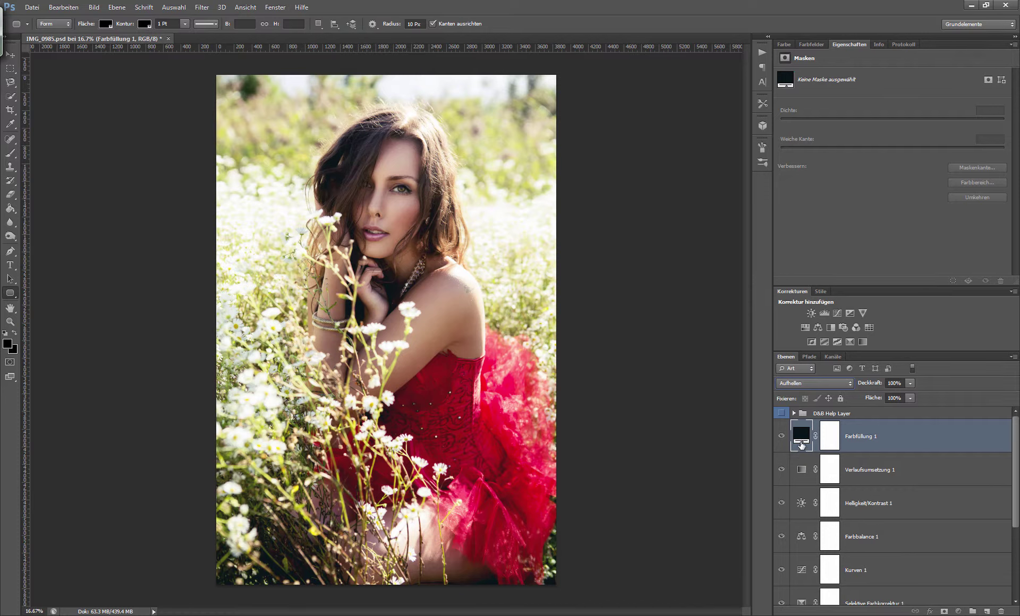
pyautogui.press('Delete')
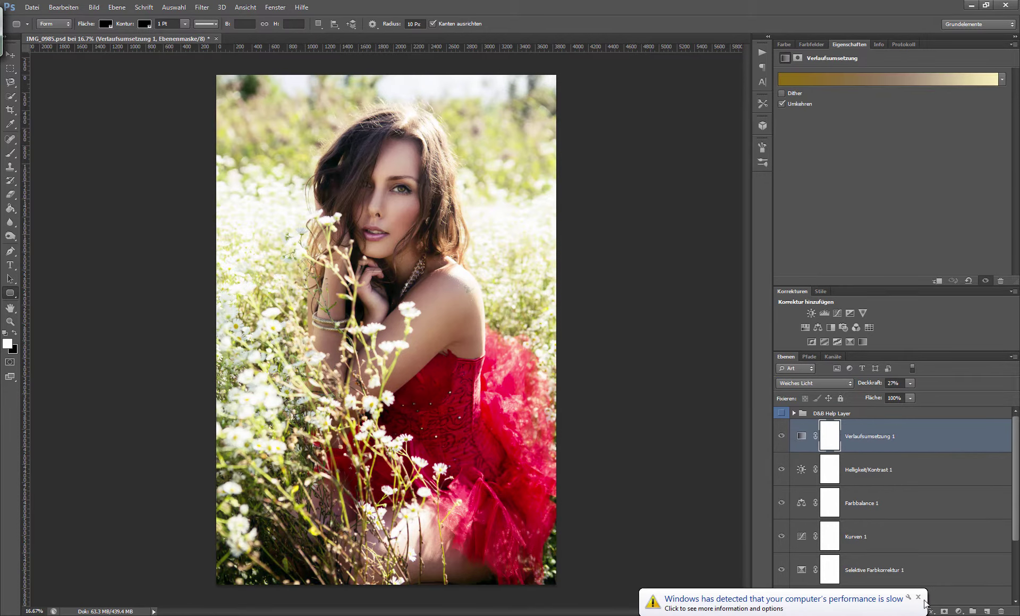
# Group the adjustment layers down to Schwarzweiß 1 as 'Color' and tag it red.
pyautogui.click(920, 598)
pyautogui.moveTo(951, 351); pyautogui.dragTo(952, 310)
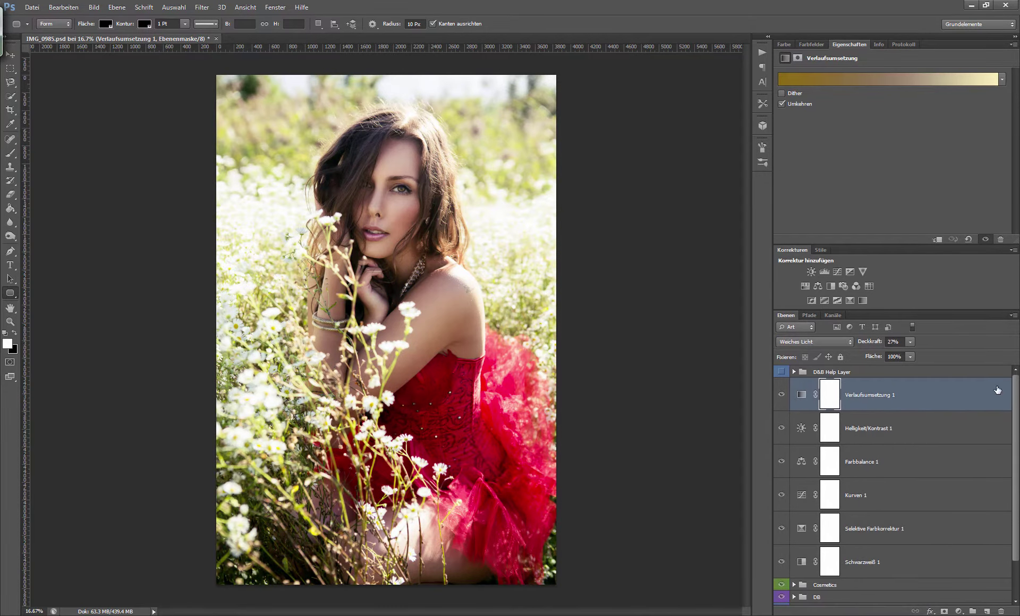
pyautogui.scroll(-2, 880, 526)
pyautogui.keyDown('shift'); pyautogui.click(879, 526); pyautogui.keyUp('shift')
pyautogui.hotkey('ctrl', 'g')
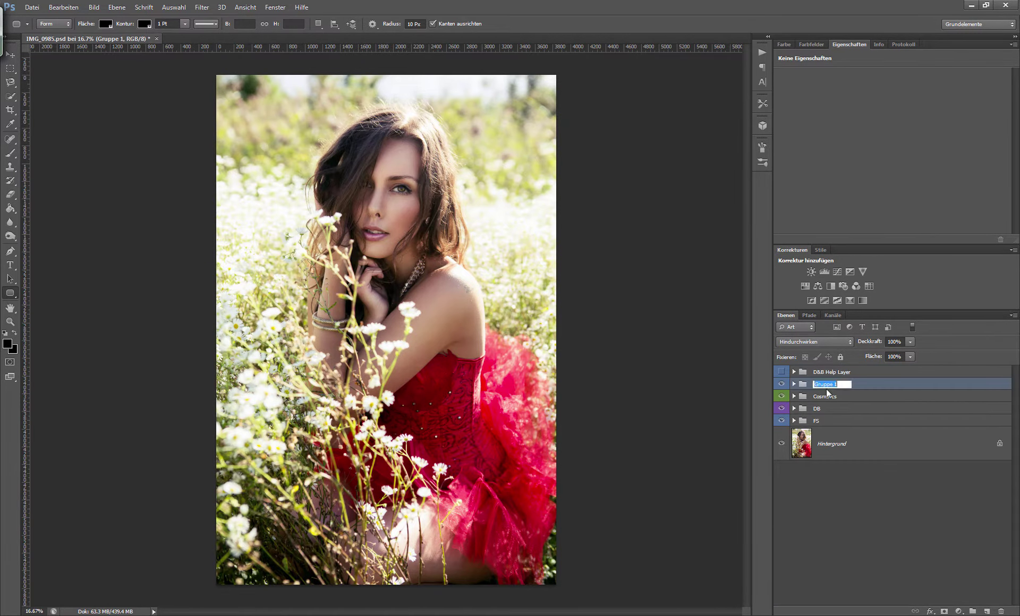
pyautogui.write('Color')
pyautogui.press('Return')
pyautogui.rightClick(839, 388)
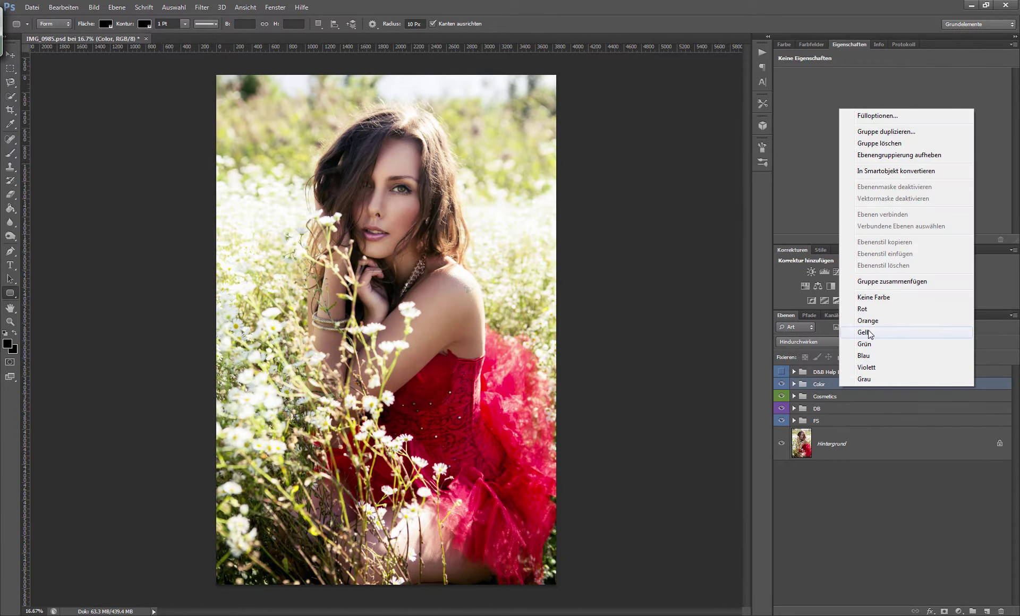
pyautogui.click(873, 313)
# Compare the Color adjustments on and off, then stamp visible layers into Ebene 5.
pyautogui.click(787, 383)
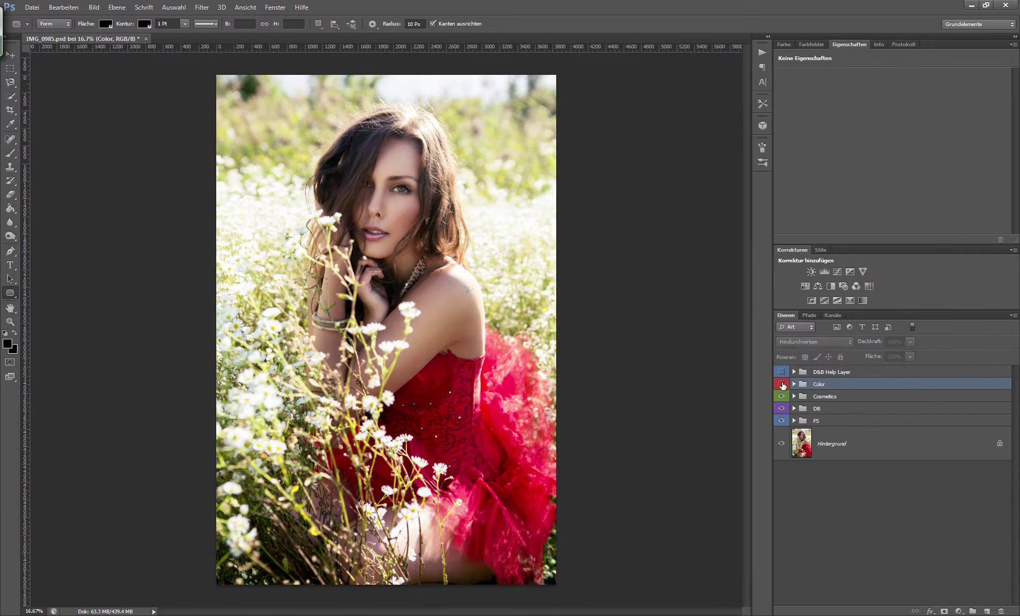
pyautogui.click(793, 385)
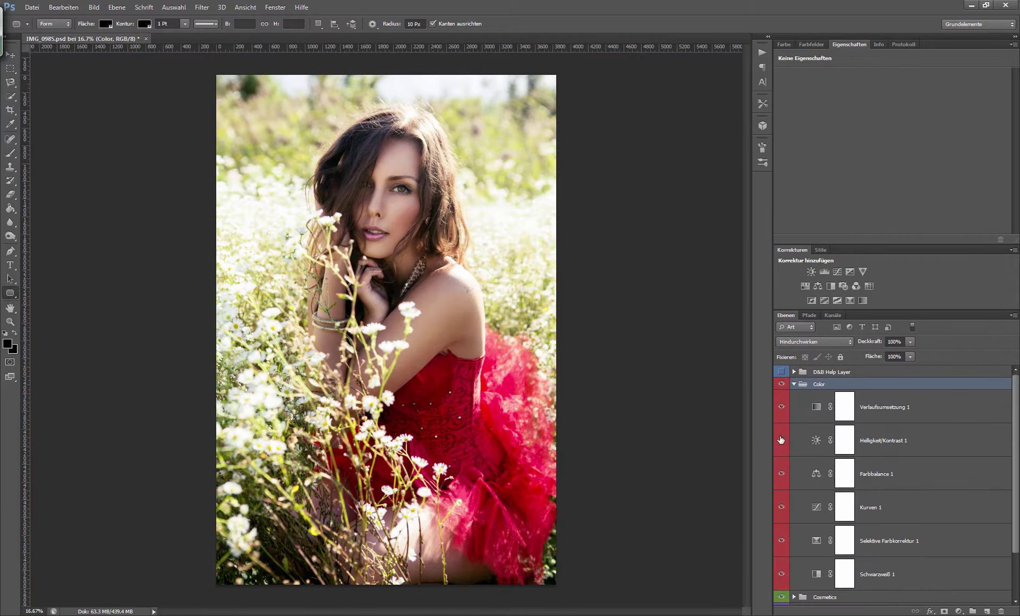
pyautogui.click(782, 473)
pyautogui.click(781, 440)
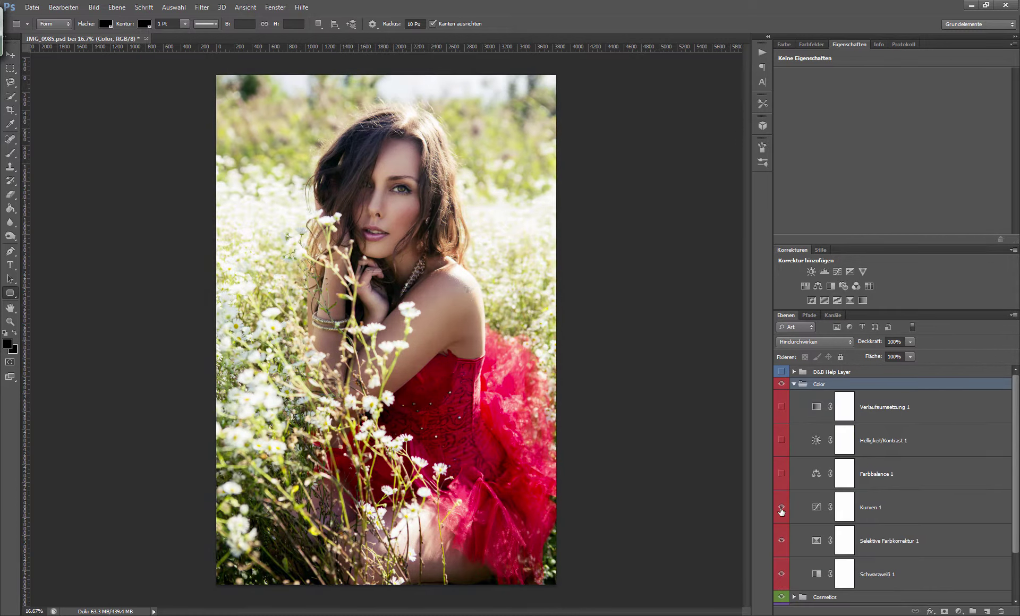
pyautogui.moveTo(788, 479); pyautogui.dragTo(785, 416)
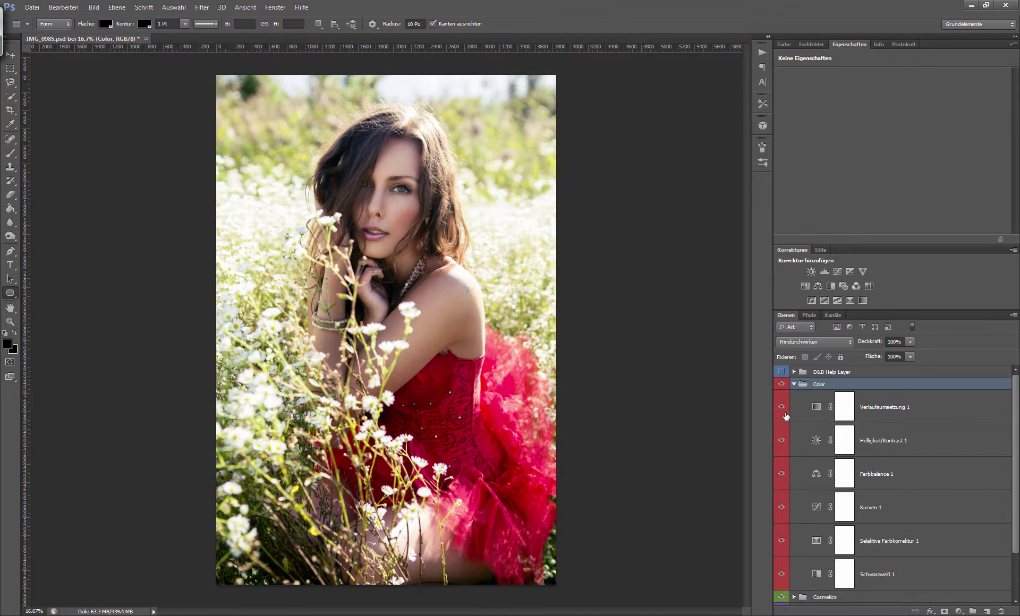
pyautogui.click(793, 384)
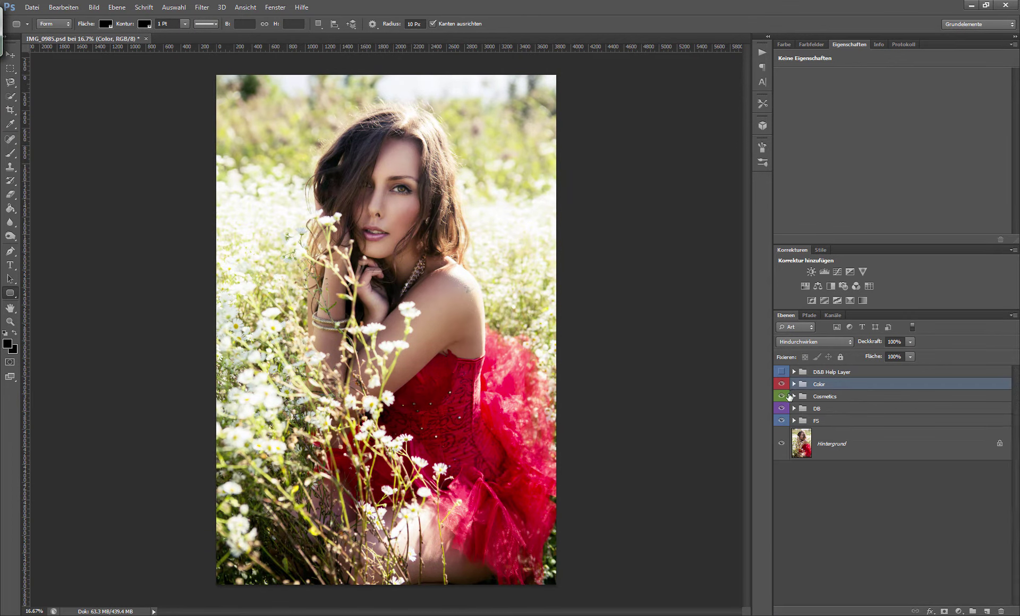
pyautogui.hotkey('ctrl', 'shift', 'alt', 'e')
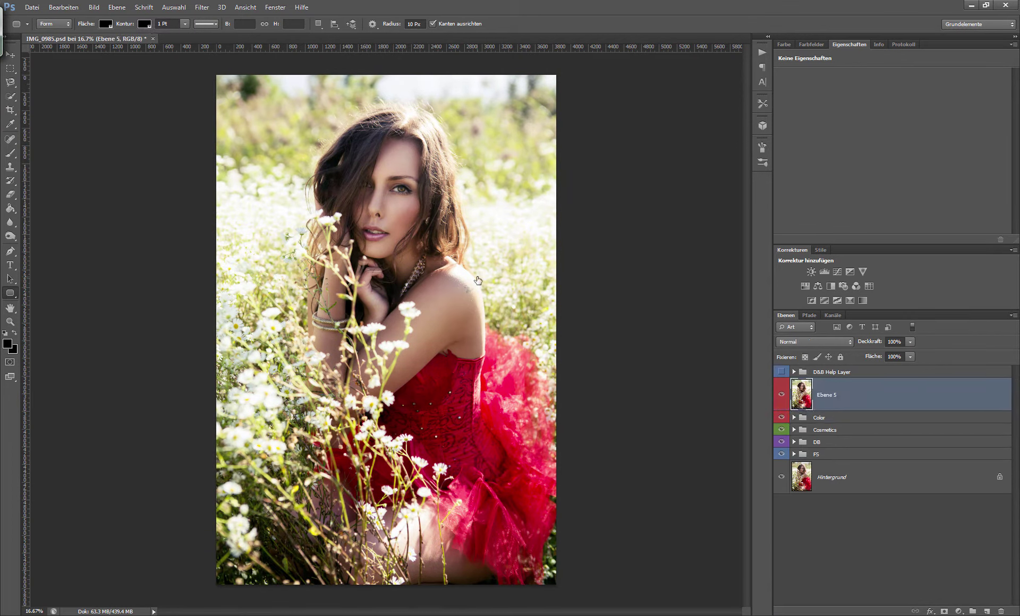
# Launch Color Efex Pro 4 on the merged layer with all filters listed.
pyautogui.click(202, 7)
pyautogui.click(378, 239)
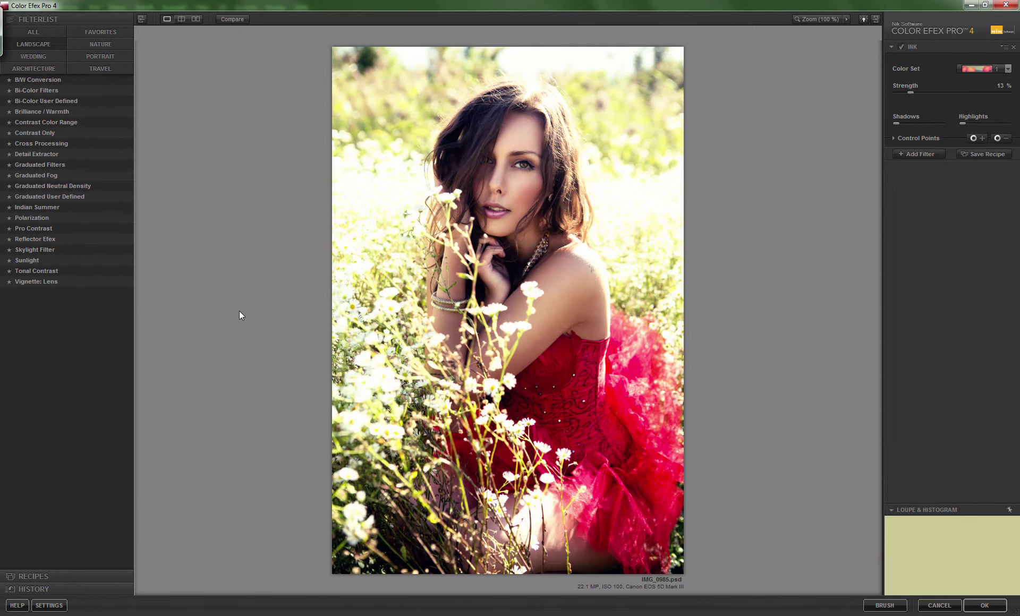
pyautogui.click(35, 32)
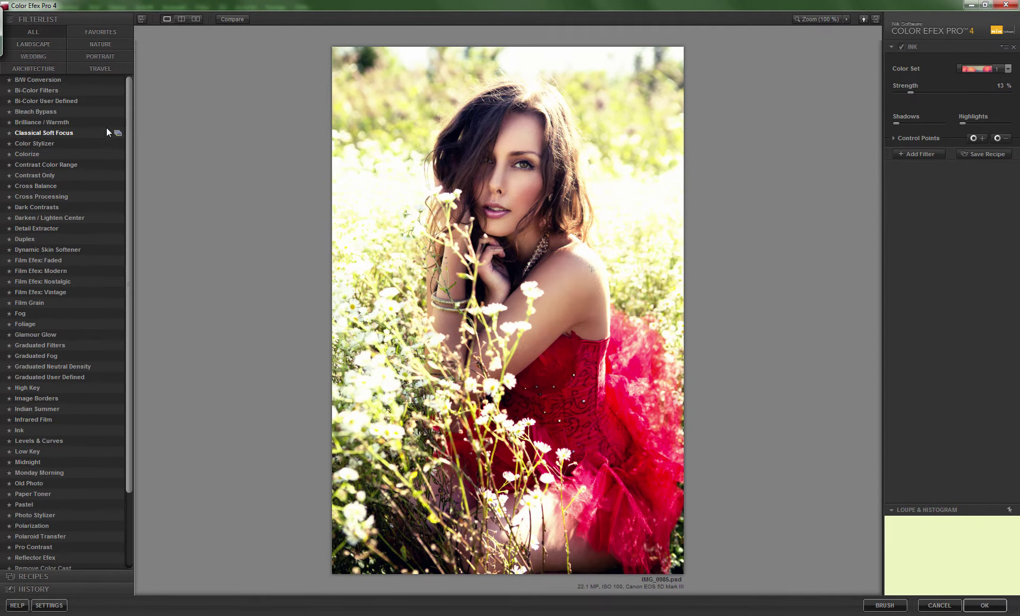
# Try Cross Balance's Daylight To Tungsten (1) preset, then select Cross Processing.
pyautogui.click(94, 186)
pyautogui.click(950, 68)
pyautogui.click(925, 90)
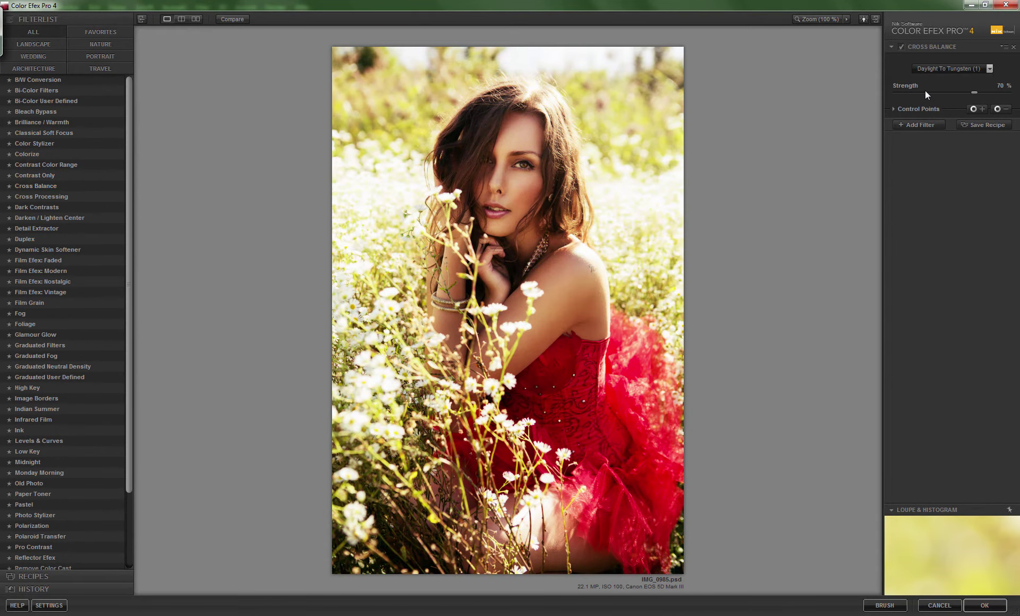
pyautogui.click(947, 69)
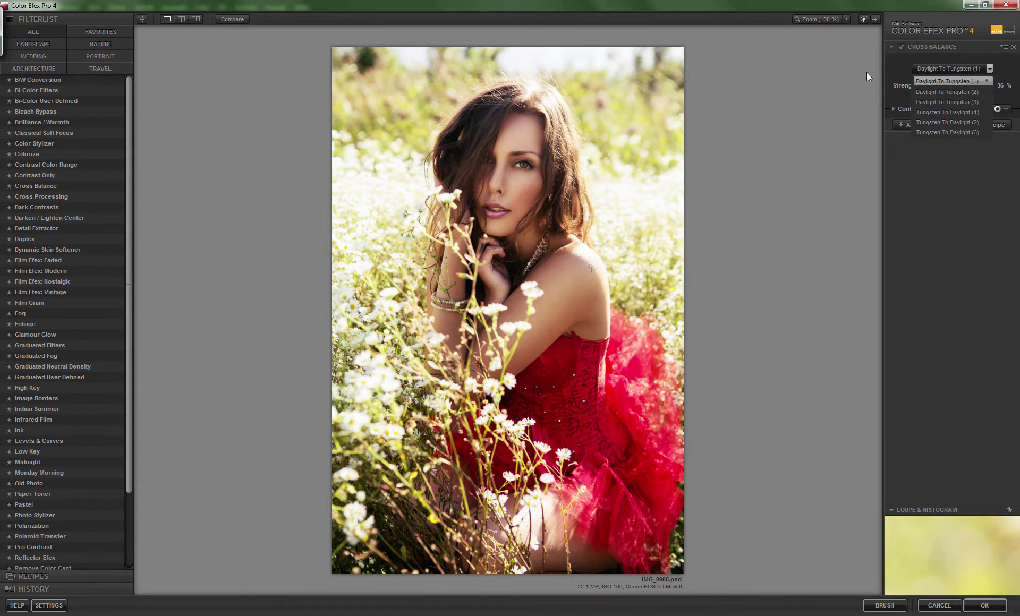
pyautogui.click(41, 197)
pyautogui.click(977, 69)
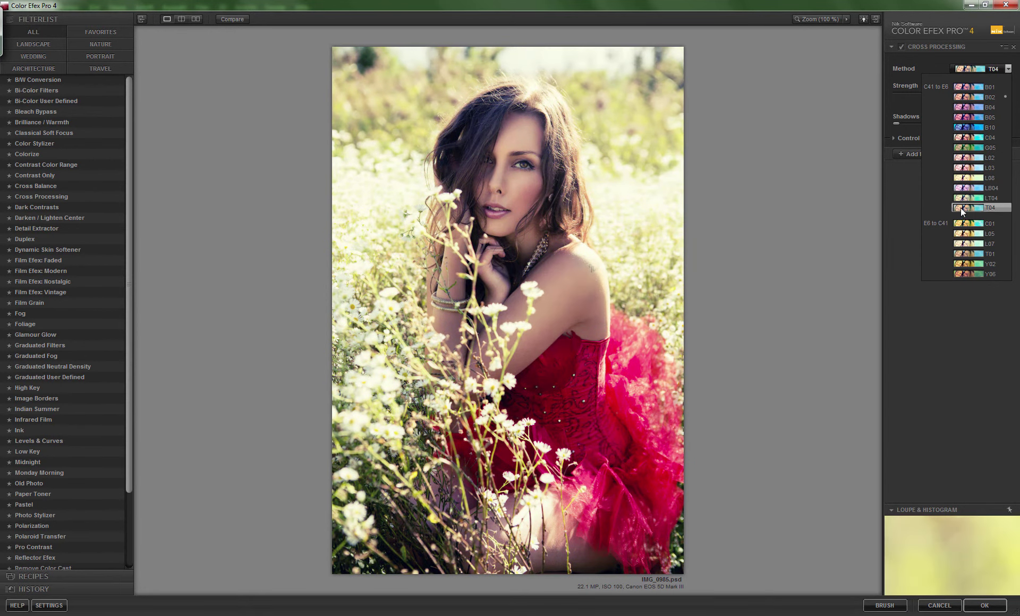
# Choose Cross Processing T04, then try Ink colour set 2 at lower strength.
pyautogui.click(965, 207)
pyautogui.click(24, 430)
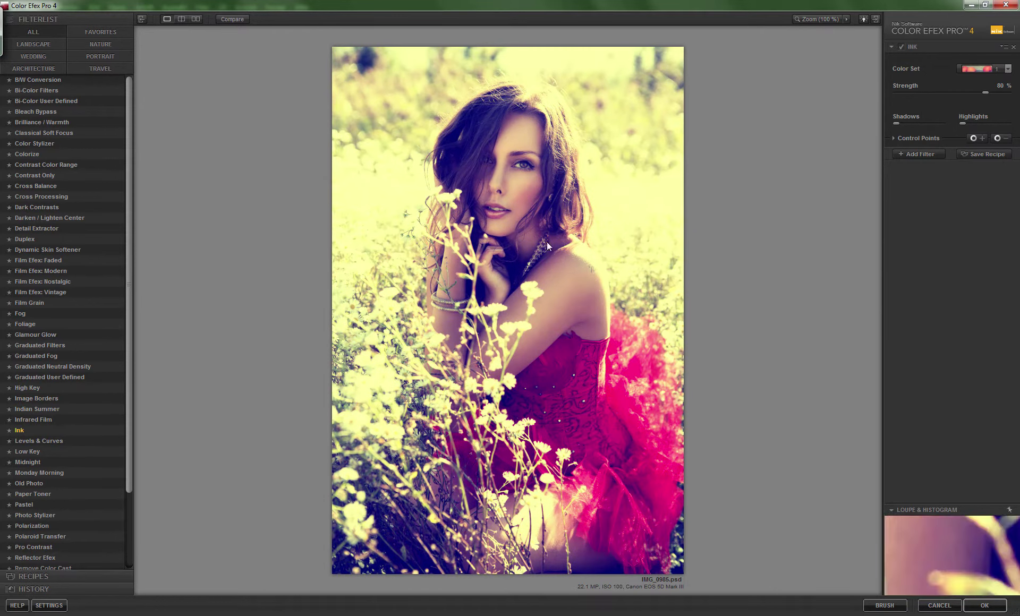
pyautogui.click(977, 69)
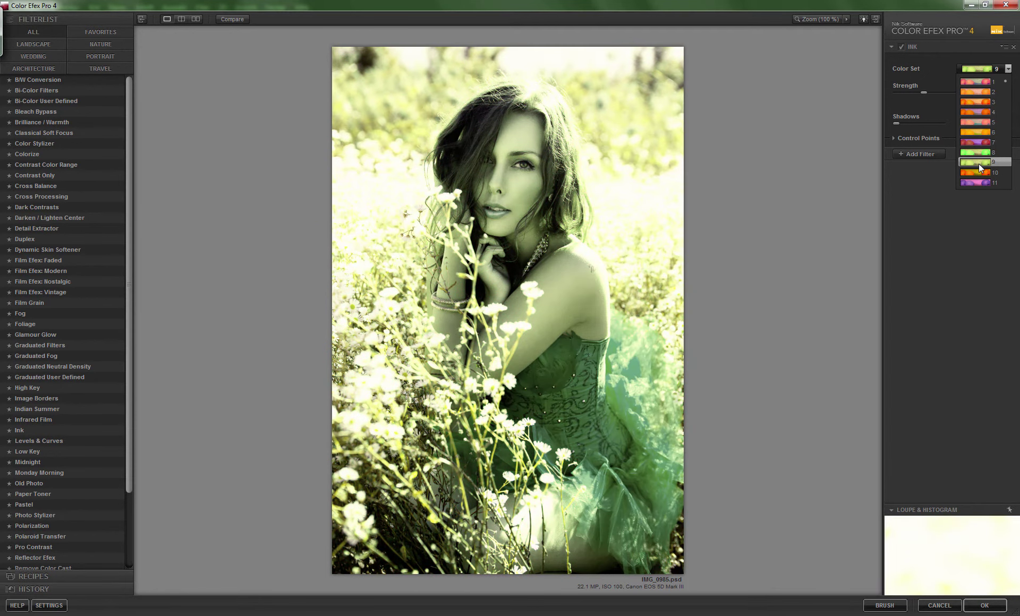
pyautogui.click(974, 91)
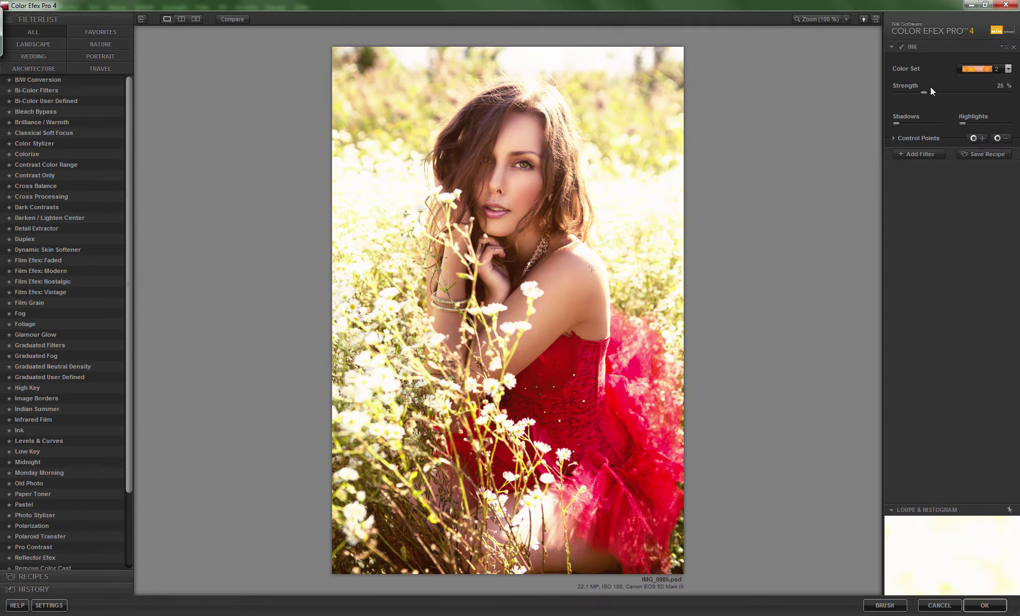
pyautogui.moveTo(924, 92); pyautogui.dragTo(907, 97)
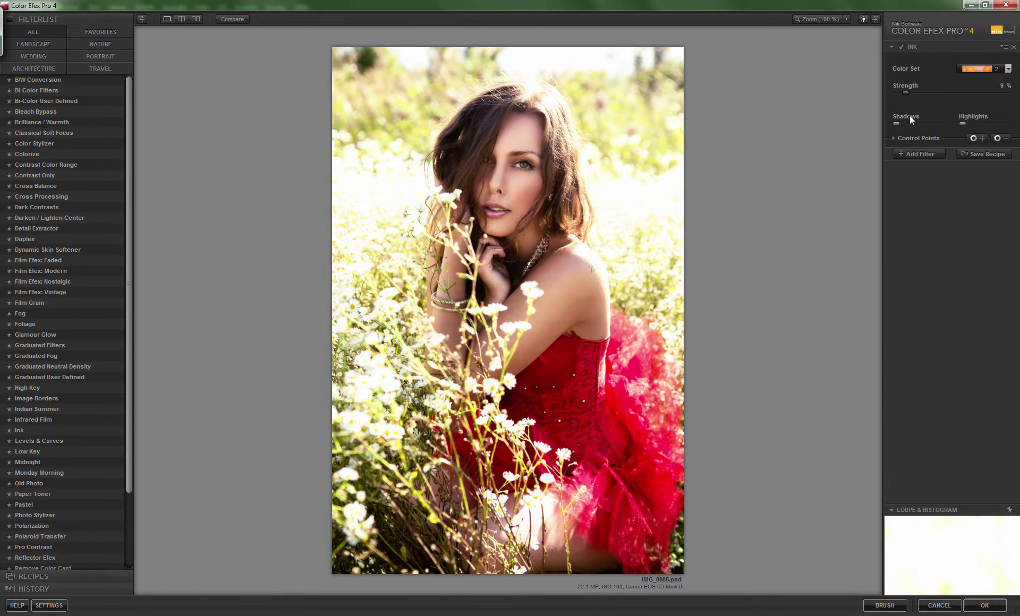
pyautogui.click(228, 21)
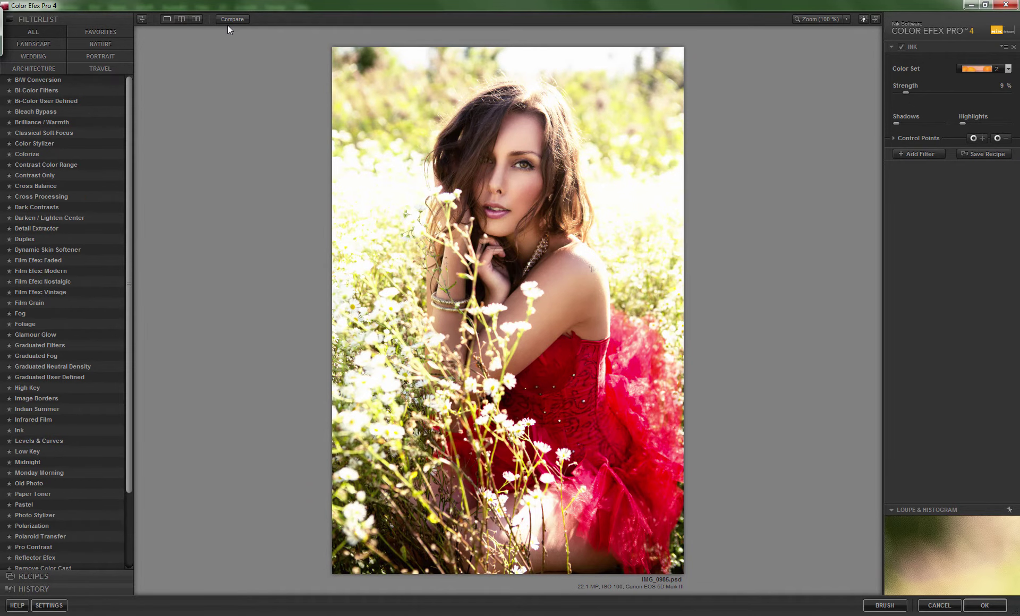
pyautogui.click(229, 19)
pyautogui.click(230, 20)
# Apply Bleach Bypass with reduced saturation, contrast and local contrast, and accept.
pyautogui.click(64, 112)
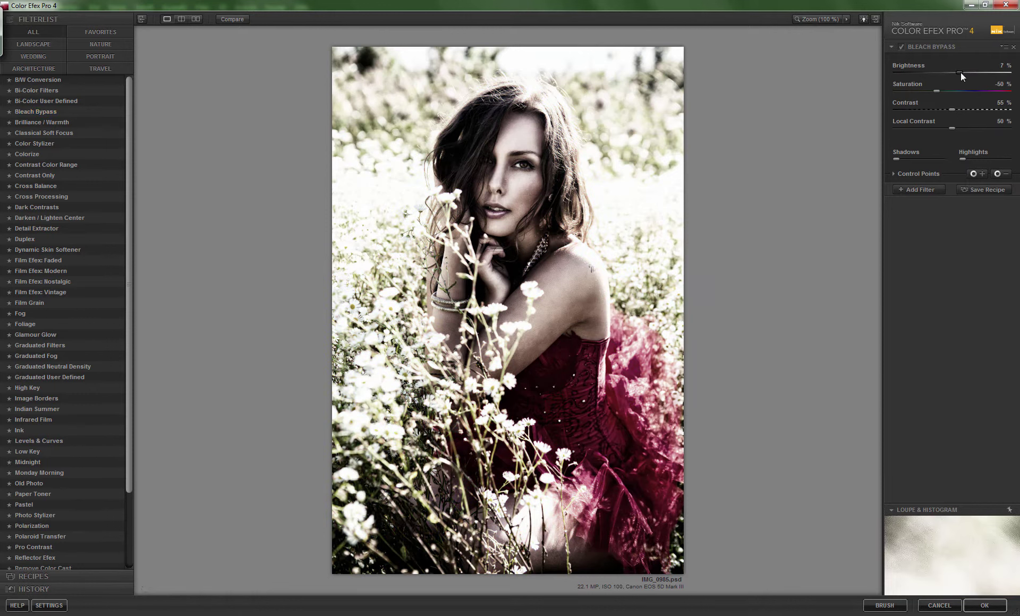
pyautogui.moveTo(952, 109); pyautogui.dragTo(897, 109)
pyautogui.moveTo(952, 128); pyautogui.dragTo(899, 128)
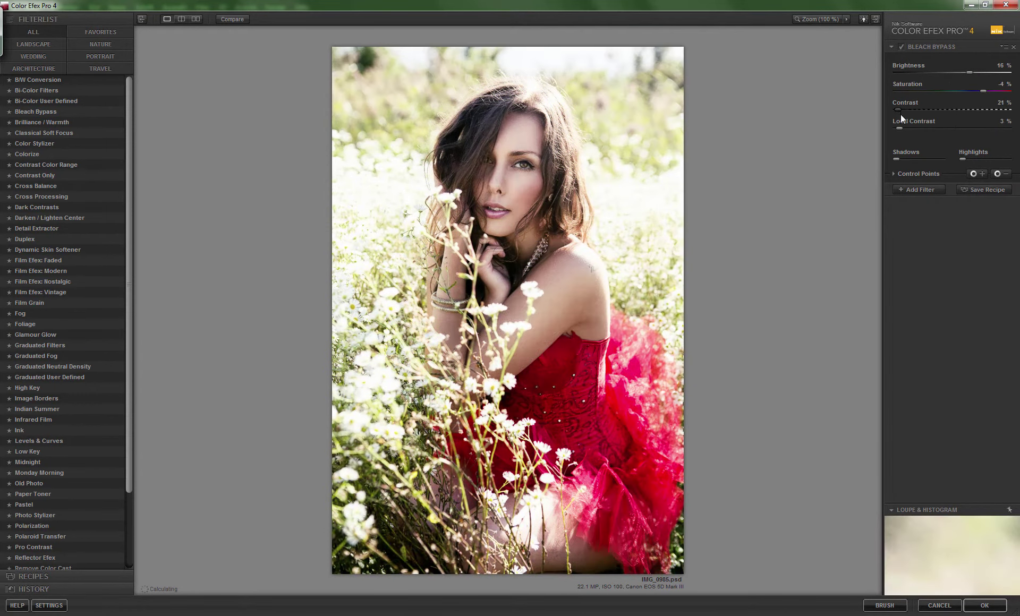
pyautogui.moveTo(963, 91); pyautogui.dragTo(987, 91)
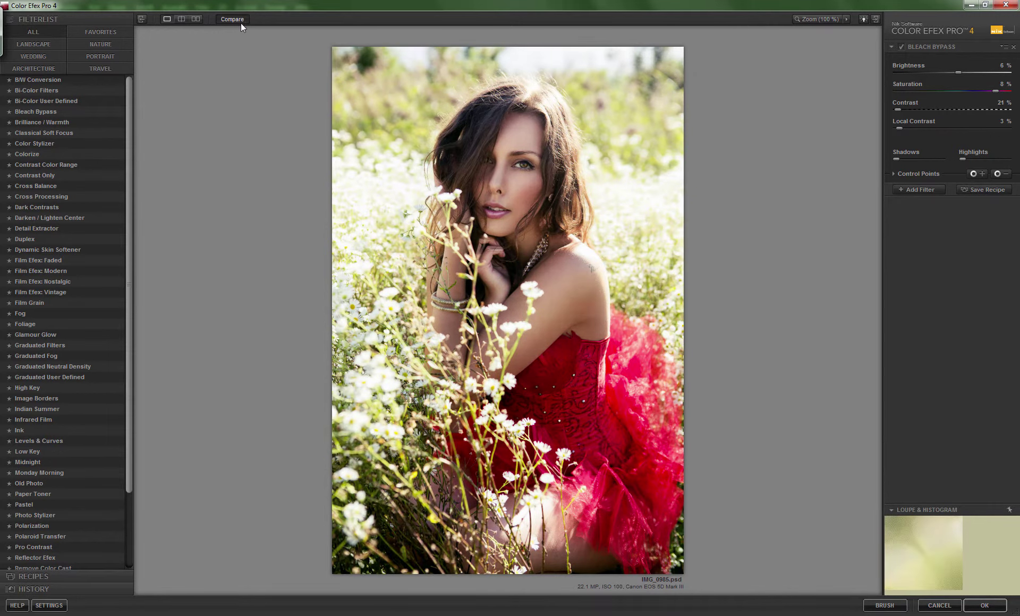
pyautogui.click(985, 606)
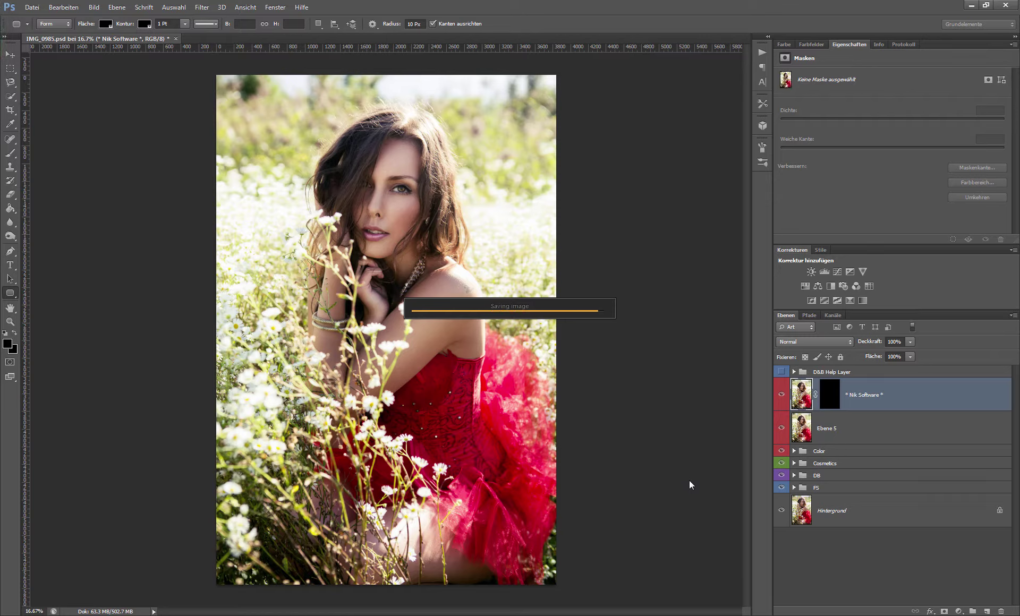
# Try Aufhellen blending on the Bleach Bypass layer, then return it to Normal.
pyautogui.click(814, 341)
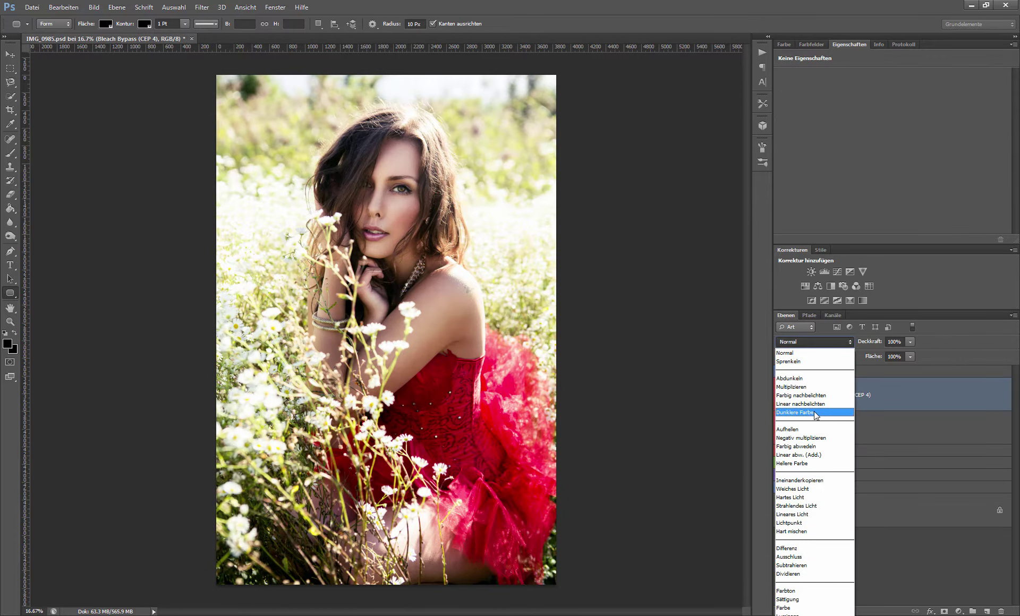
pyautogui.click(791, 429)
pyautogui.click(808, 342)
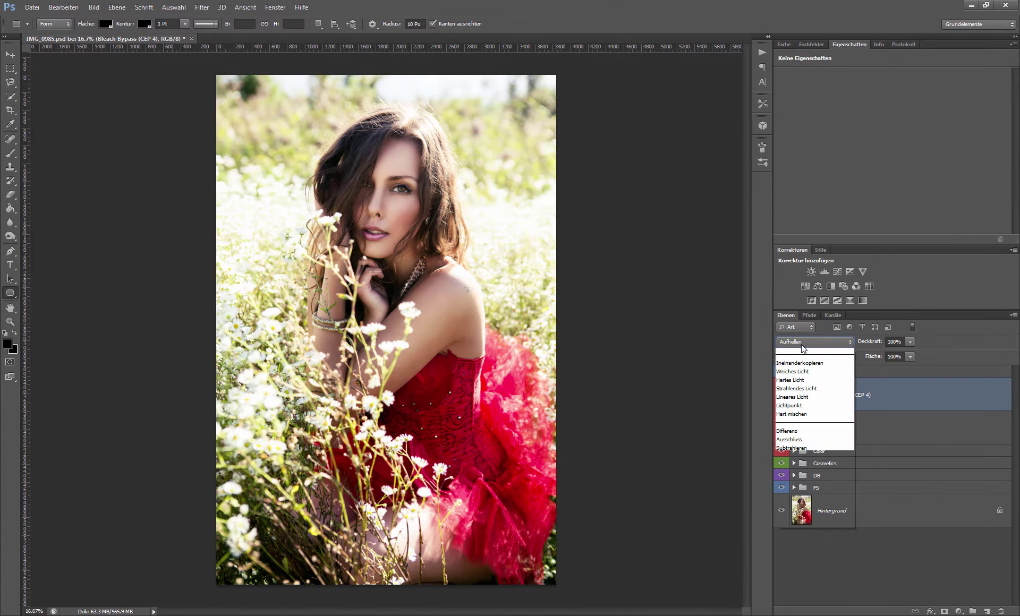
pyautogui.click(808, 354)
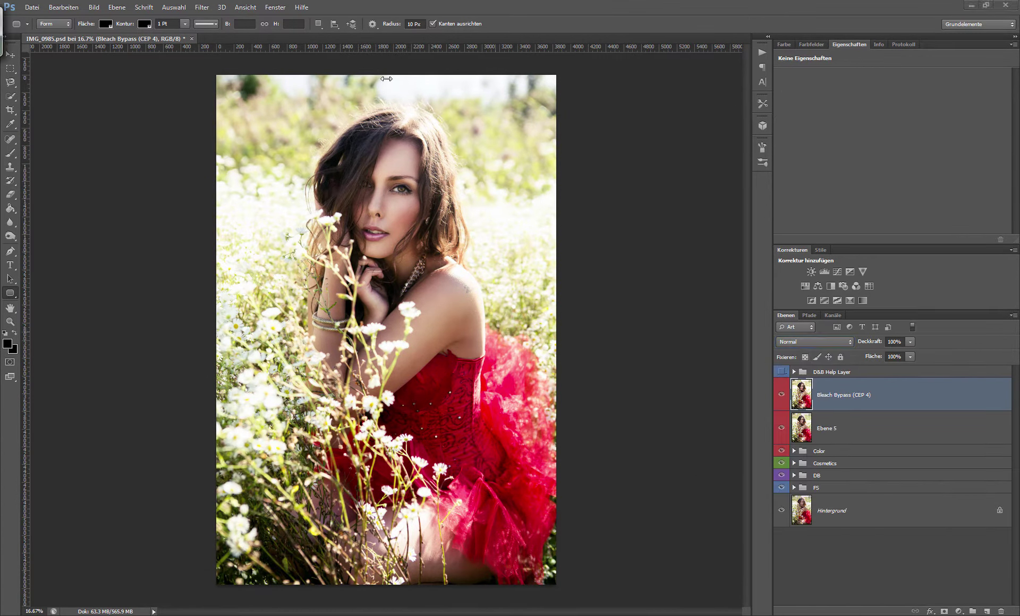
pyautogui.click(202, 6)
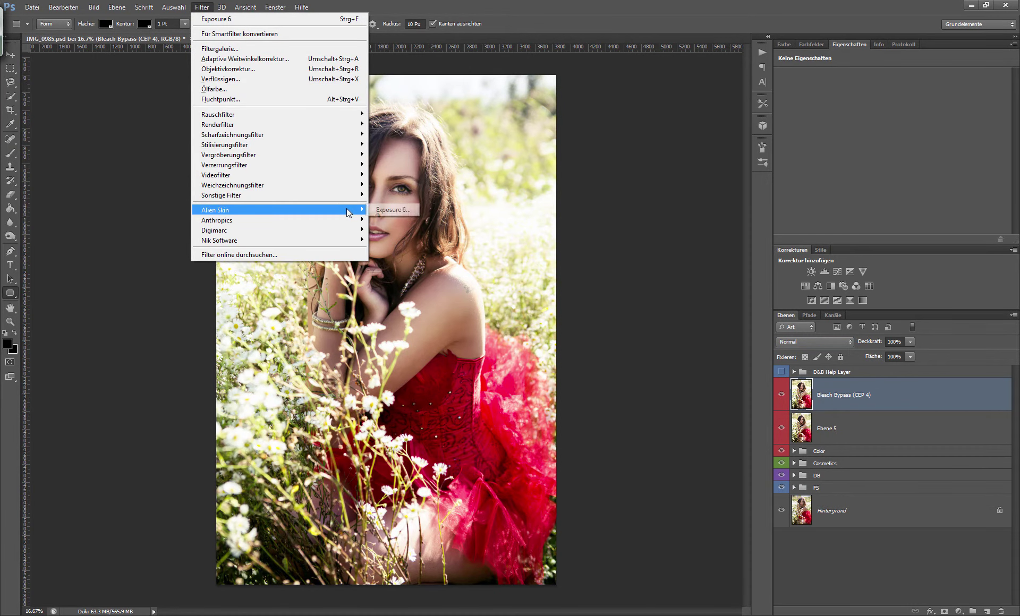
# Launch Exposure 6, slightly lower shadow saturation and boost the yellows' saturation.
pyautogui.click(378, 210)
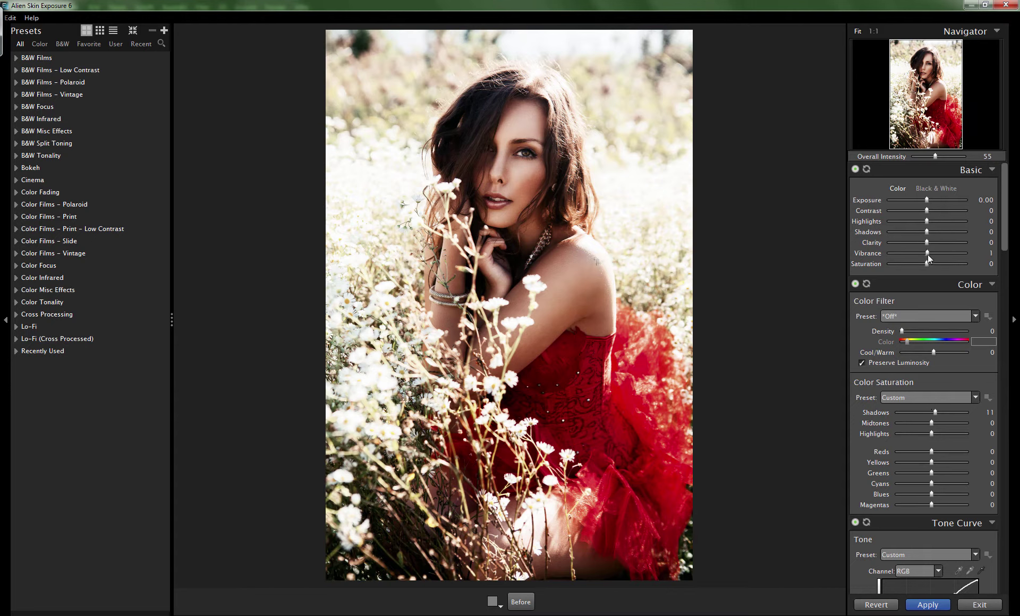
pyautogui.scroll(-3, 937, 273)
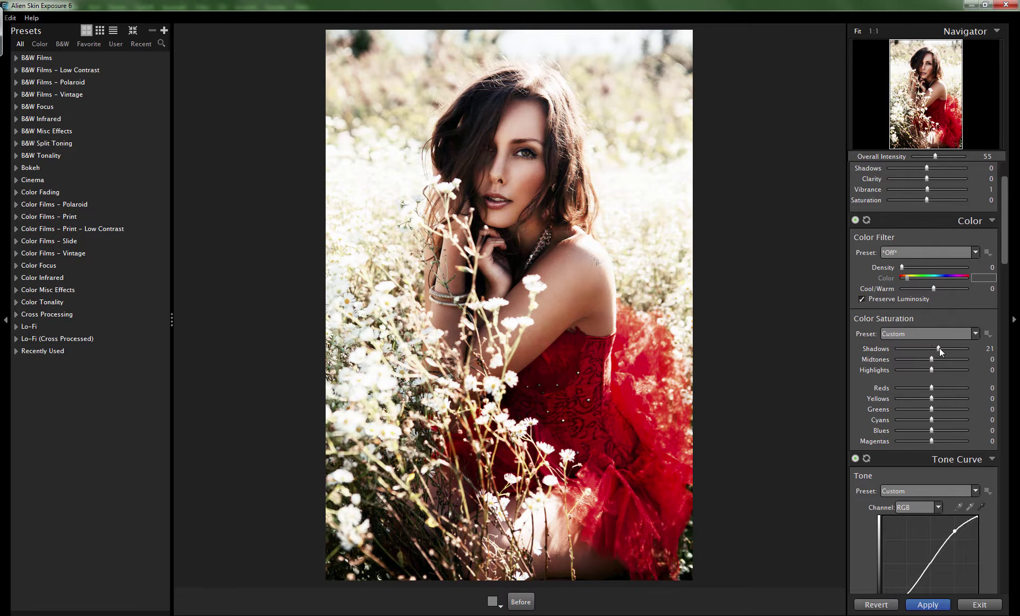
pyautogui.moveTo(940, 349); pyautogui.dragTo(923, 371)
pyautogui.moveTo(931, 398)
pyautogui.mouseDown()
pyautogui.moveTo(959, 398)
pyautogui.moveTo(949, 404)
pyautogui.mouseUp()
# Strengthen the warm split tone and lift the upper tone-curve point to brighten highlights.
pyautogui.scroll(-6, 995, 240)
pyautogui.scroll(1, 962, 311)
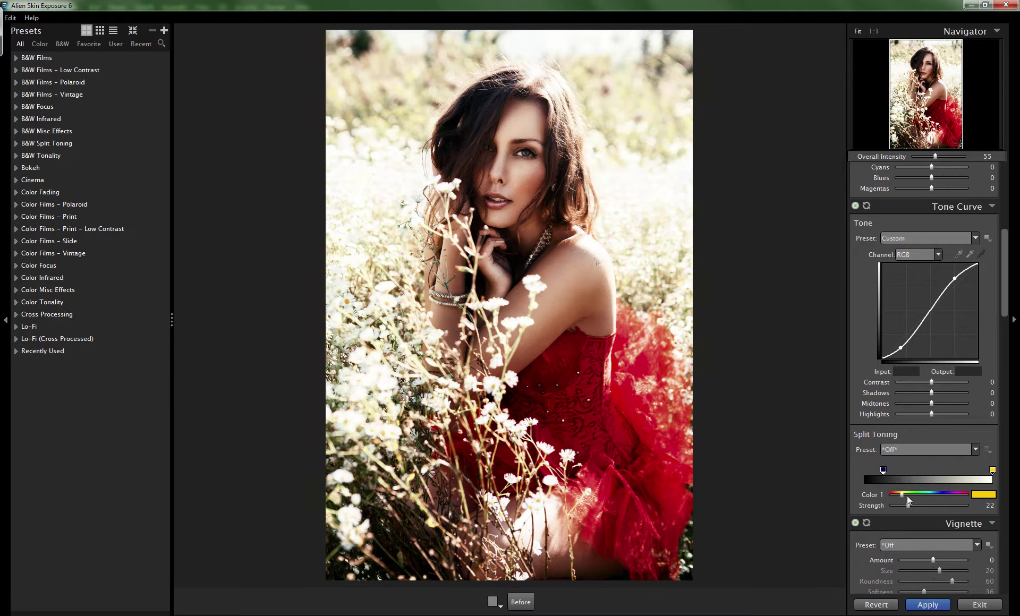
pyautogui.moveTo(908, 498)
pyautogui.mouseDown()
pyautogui.moveTo(941, 501)
pyautogui.moveTo(901, 505)
pyautogui.mouseUp()
pyautogui.moveTo(955, 278); pyautogui.dragTo(952, 279)
# Turn on the vignette to test darkening the photo's edges.
pyautogui.scroll(-3, 998, 308)
pyautogui.scroll(-2, 1003, 318)
pyautogui.click(855, 311)
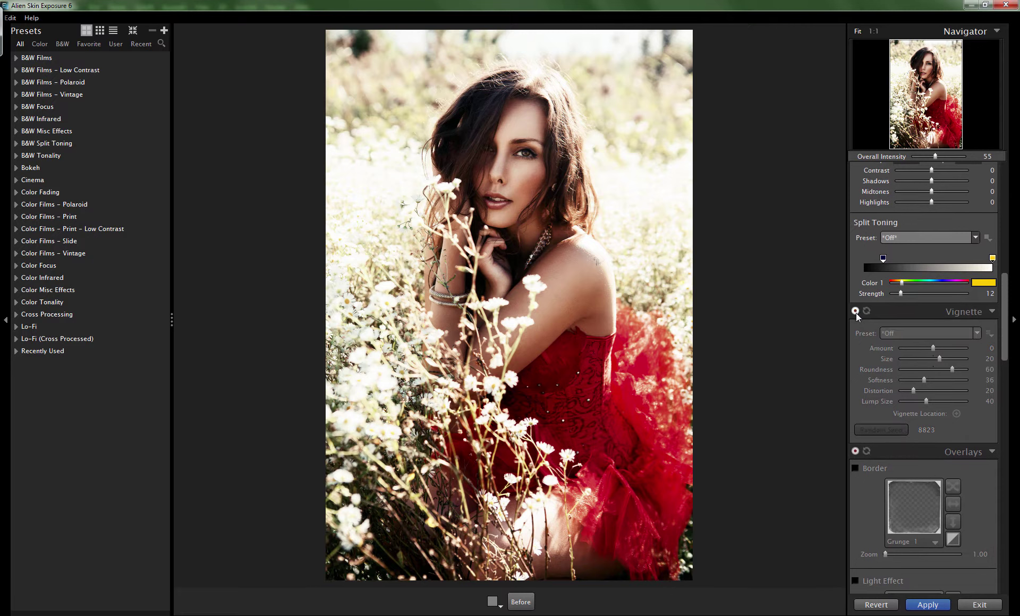
pyautogui.moveTo(932, 348)
pyautogui.mouseDown()
pyautogui.moveTo(915, 348)
pyautogui.moveTo(931, 349)
pyautogui.mouseUp()
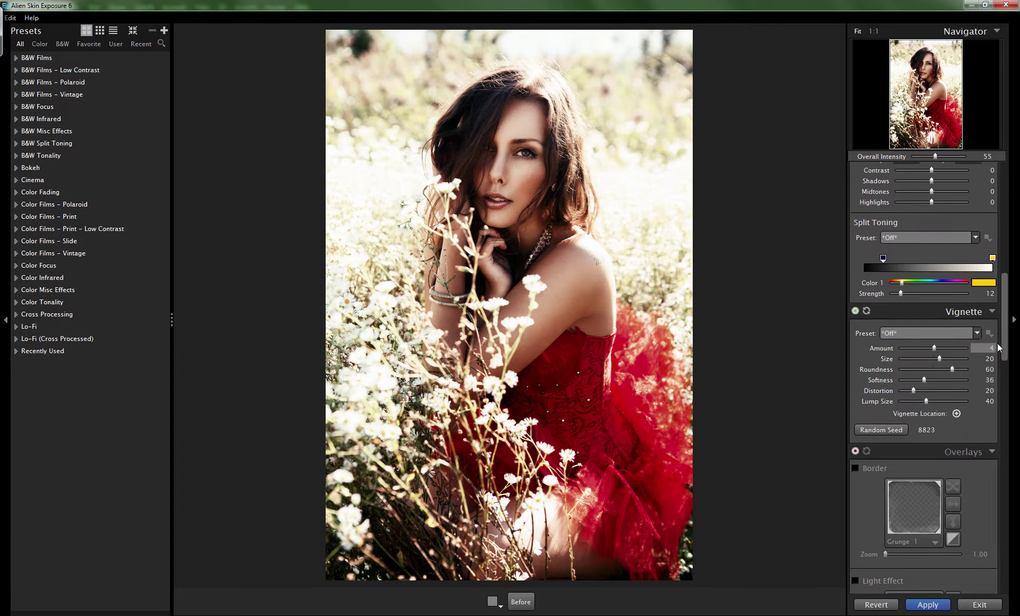
pyautogui.scroll(-5, 884, 368)
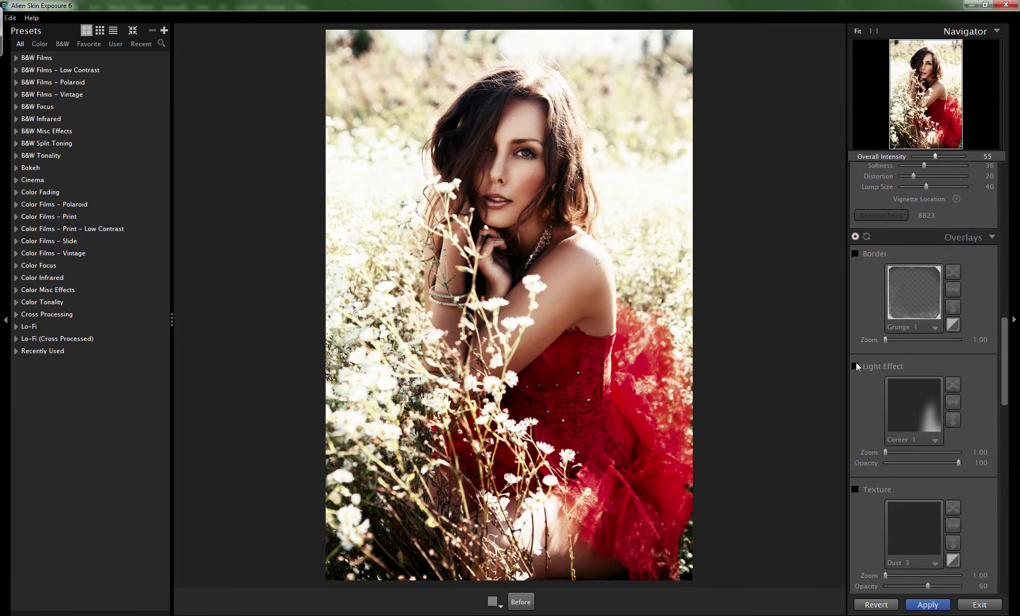
# Enable the Light Effect overlay and browse the Sun Flare presets.
pyautogui.click(855, 366)
pyautogui.click(905, 407)
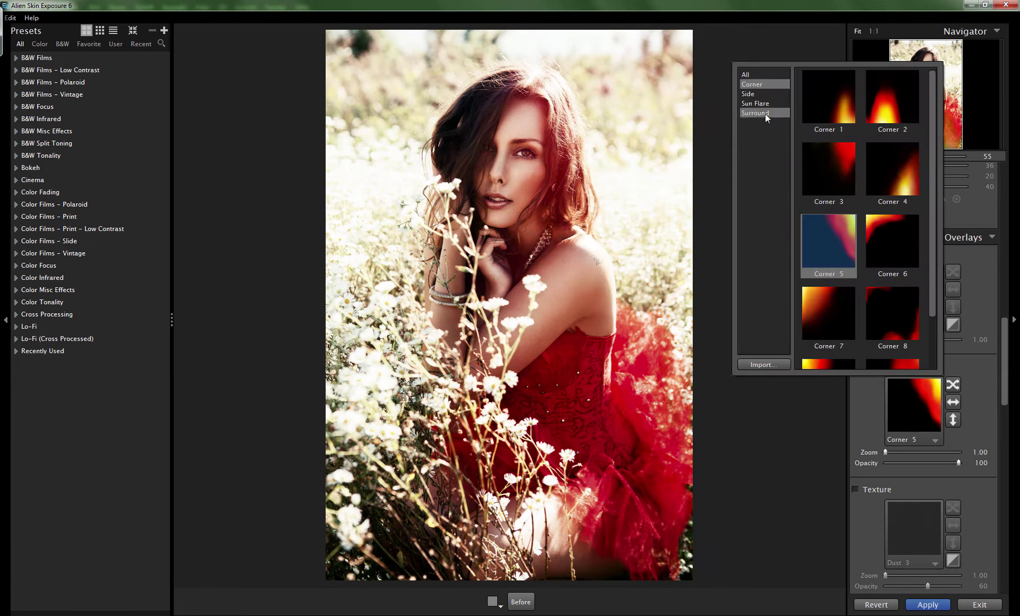
pyautogui.click(766, 106)
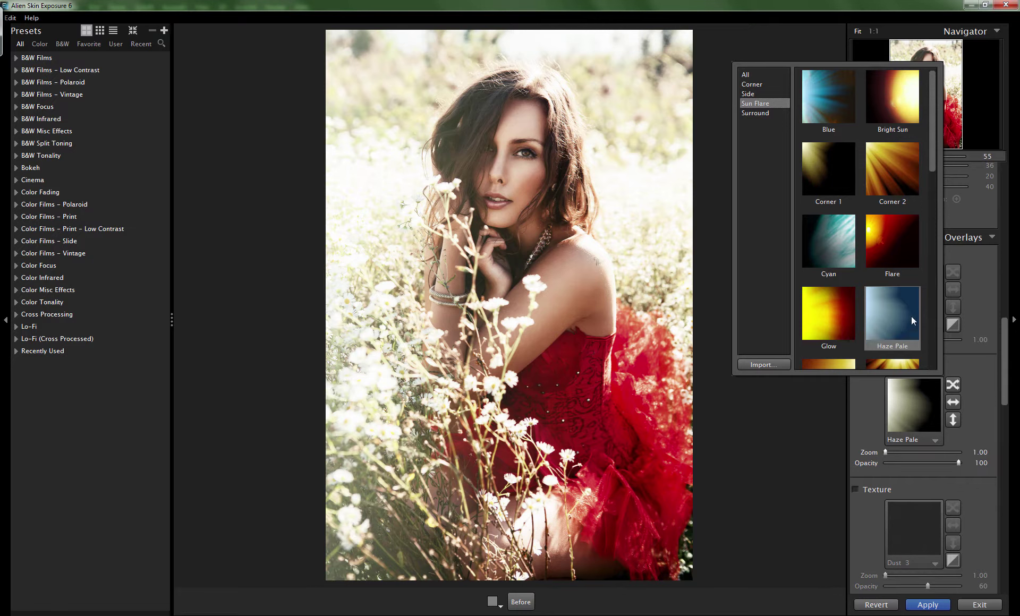
pyautogui.scroll(-2, 935, 154)
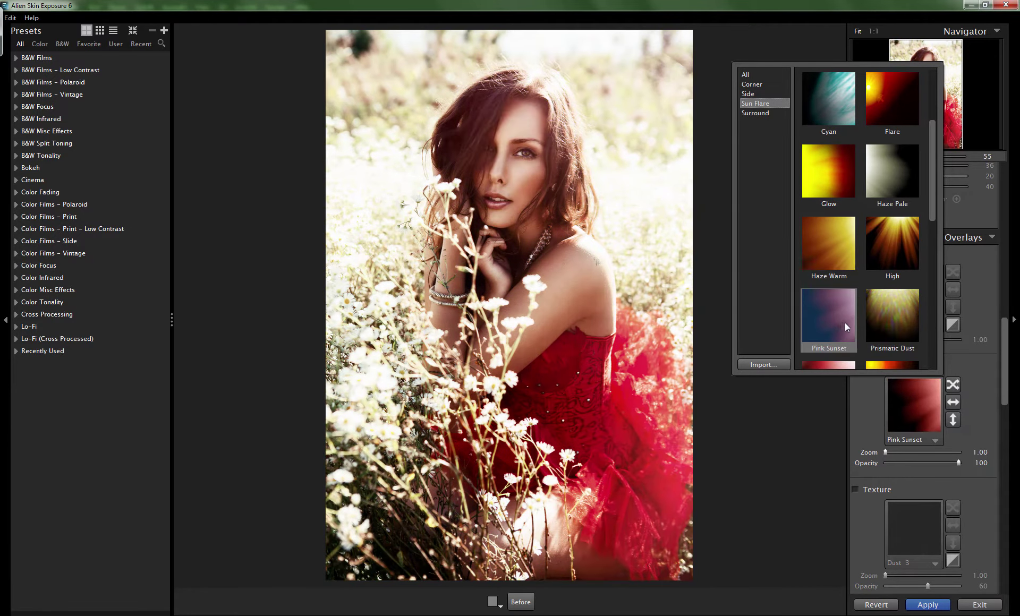
pyautogui.scroll(-3, 932, 209)
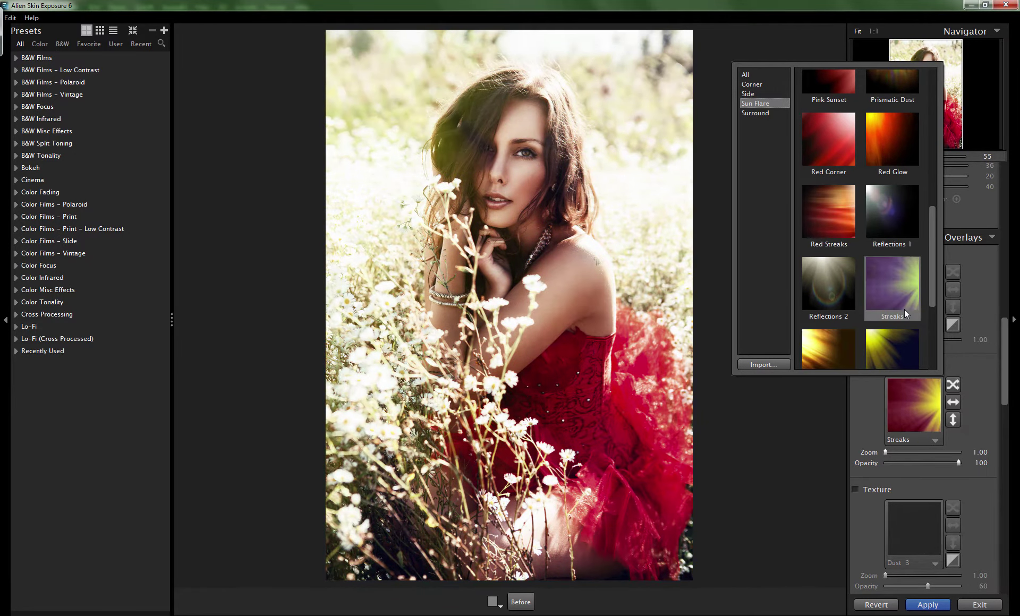
pyautogui.scroll(-3, 924, 313)
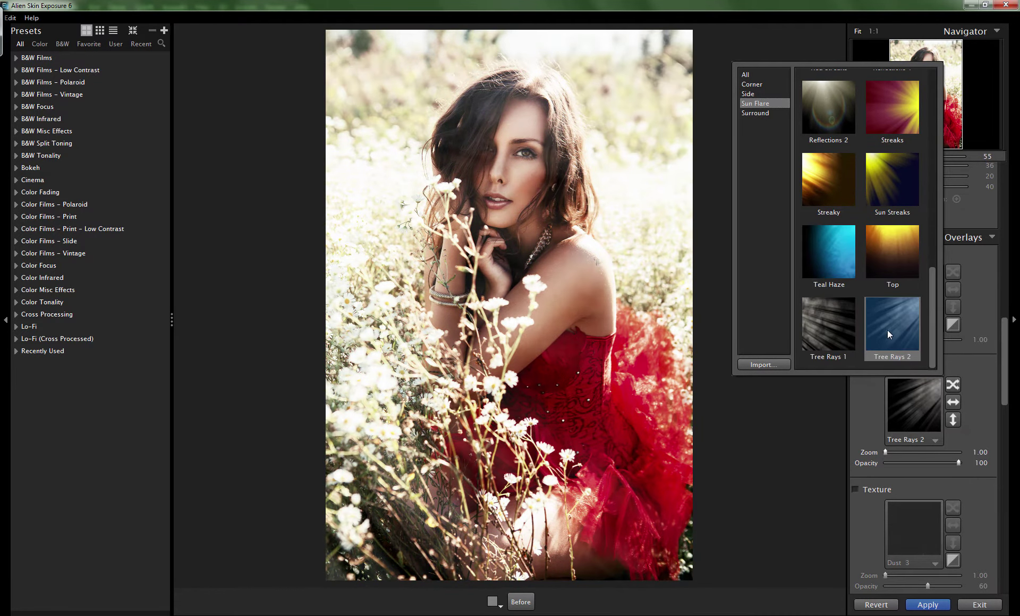
pyautogui.scroll(5, 927, 320)
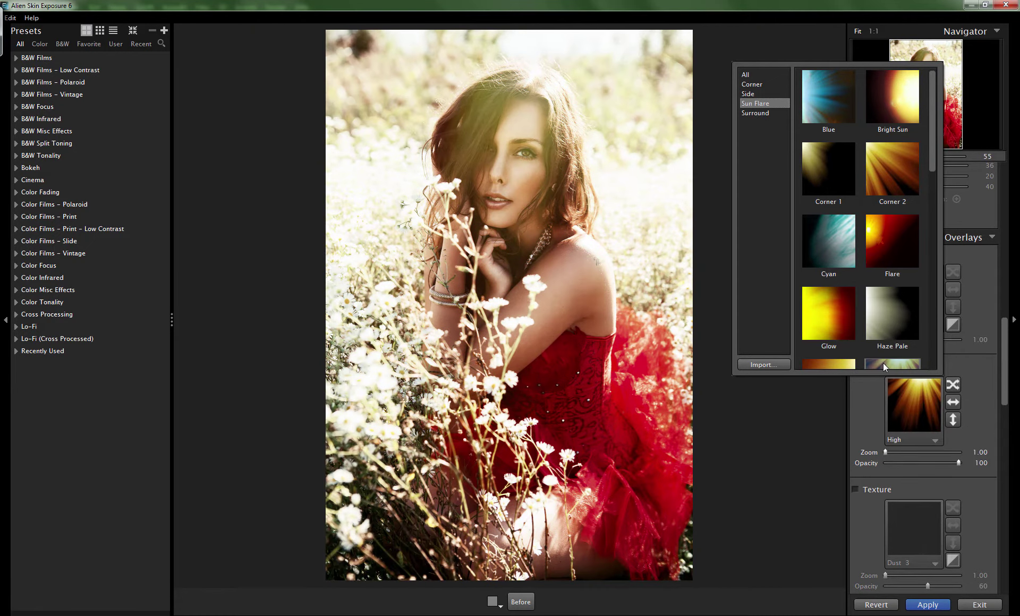
# Try the High flare flipped, then settle on Corner 1 at 73 opacity.
pyautogui.click(883, 364)
pyautogui.click(952, 420)
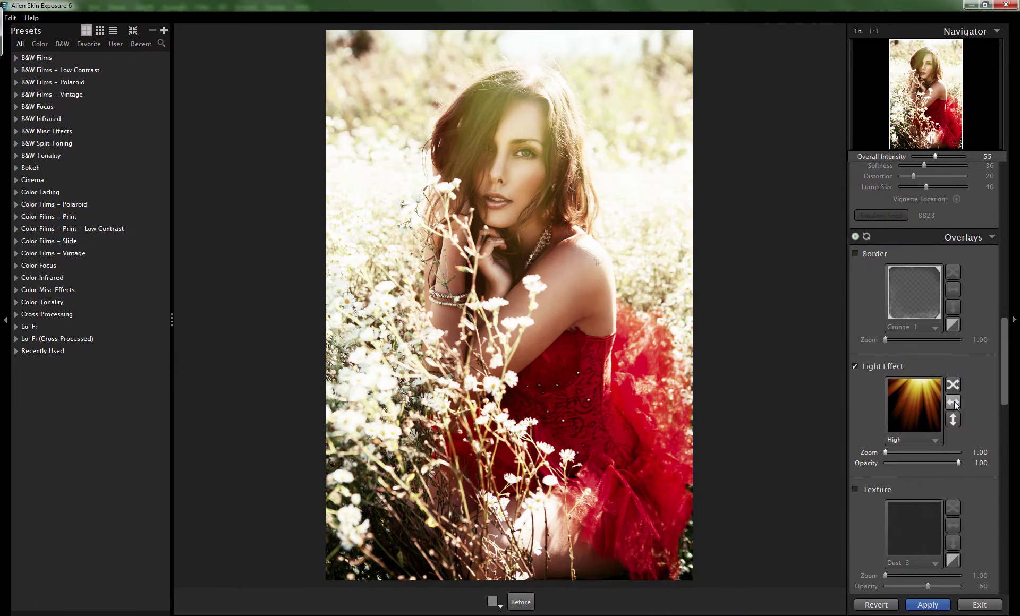
pyautogui.click(955, 405)
pyautogui.click(903, 463)
pyautogui.click(919, 405)
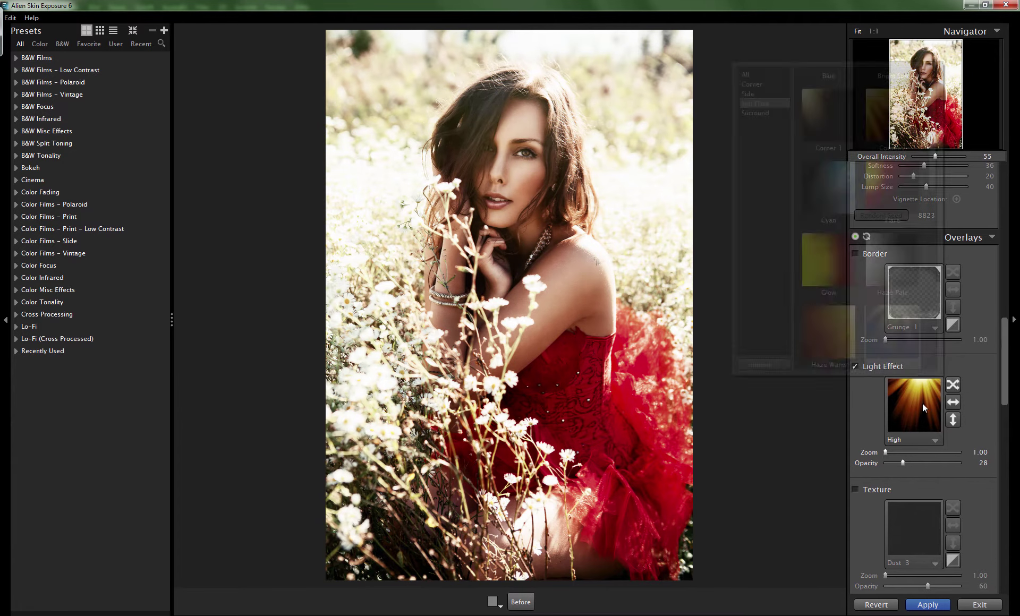
pyautogui.click(819, 117)
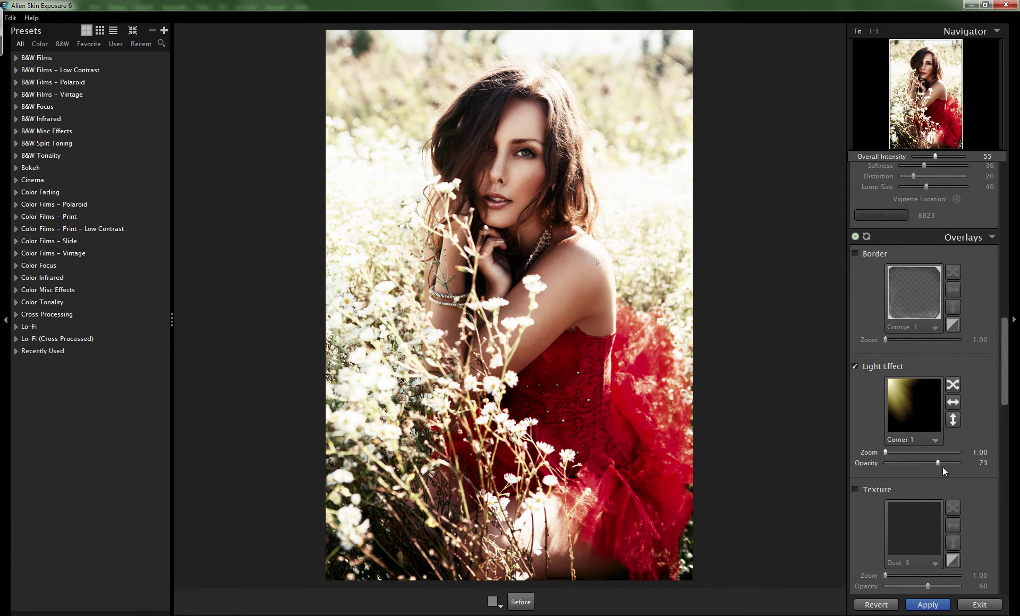
# Lower Overall Intensity to 42 and compare against the original photo.
pyautogui.moveTo(1004, 361); pyautogui.dragTo(1003, 271)
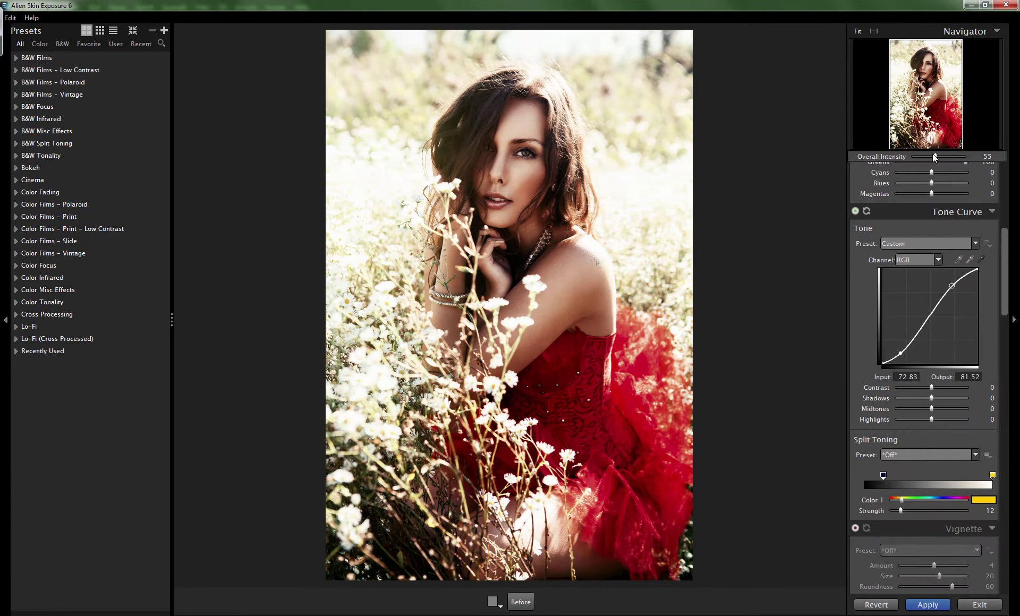
pyautogui.moveTo(935, 156)
pyautogui.mouseDown()
pyautogui.moveTo(970, 158)
pyautogui.moveTo(927, 157)
pyautogui.mouseUp()
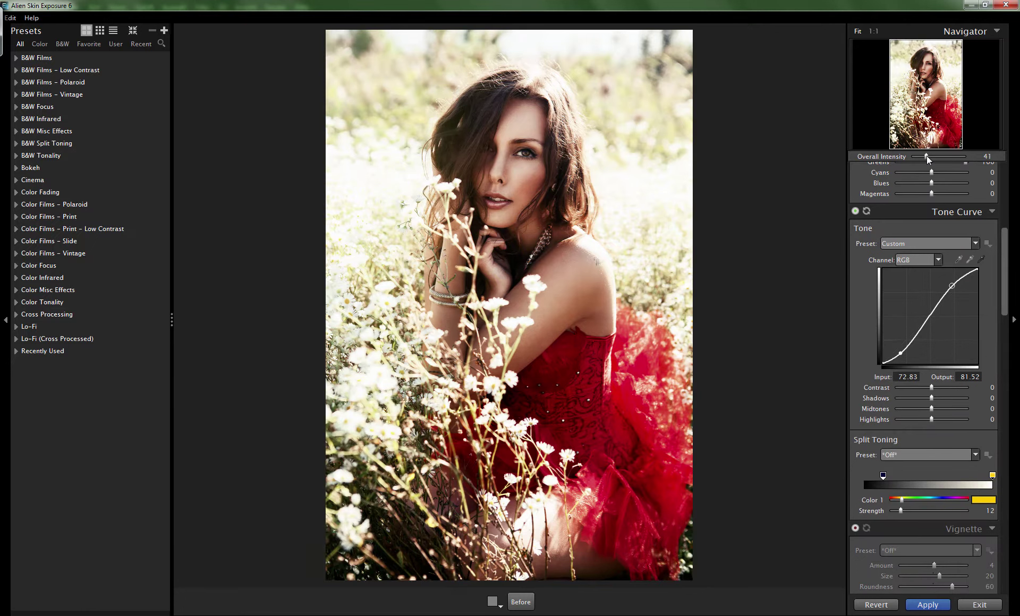
pyautogui.click(521, 602)
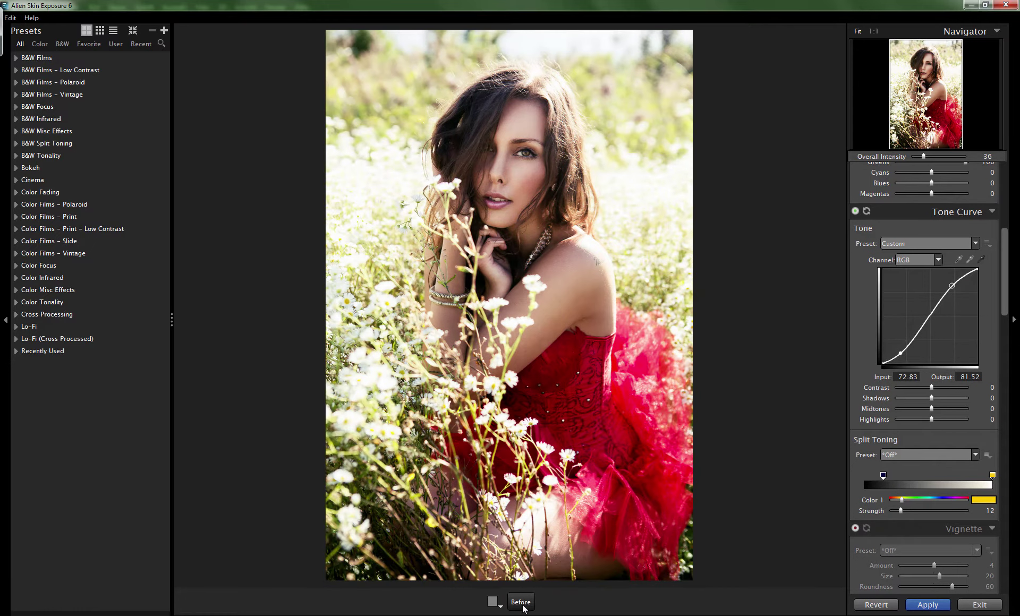
pyautogui.click(520, 602)
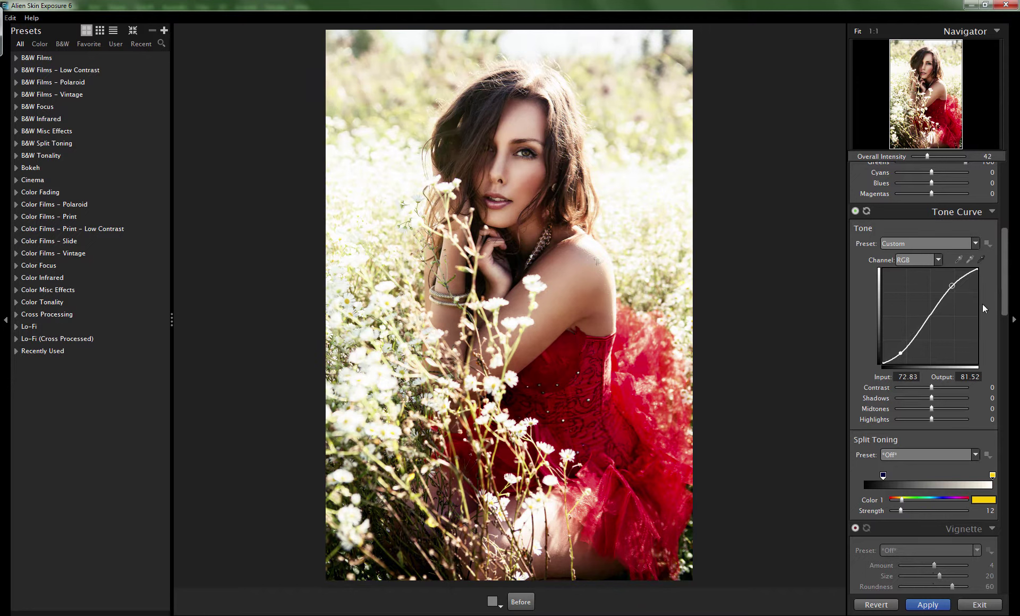
# Set tone-curve Shadows −10, Midtones −5, Highlights 15, then apply the look to Photoshop.
pyautogui.scroll(1, 914, 345)
pyautogui.moveTo(930, 422)
pyautogui.mouseDown()
pyautogui.moveTo(944, 431)
pyautogui.moveTo(928, 432)
pyautogui.mouseUp()
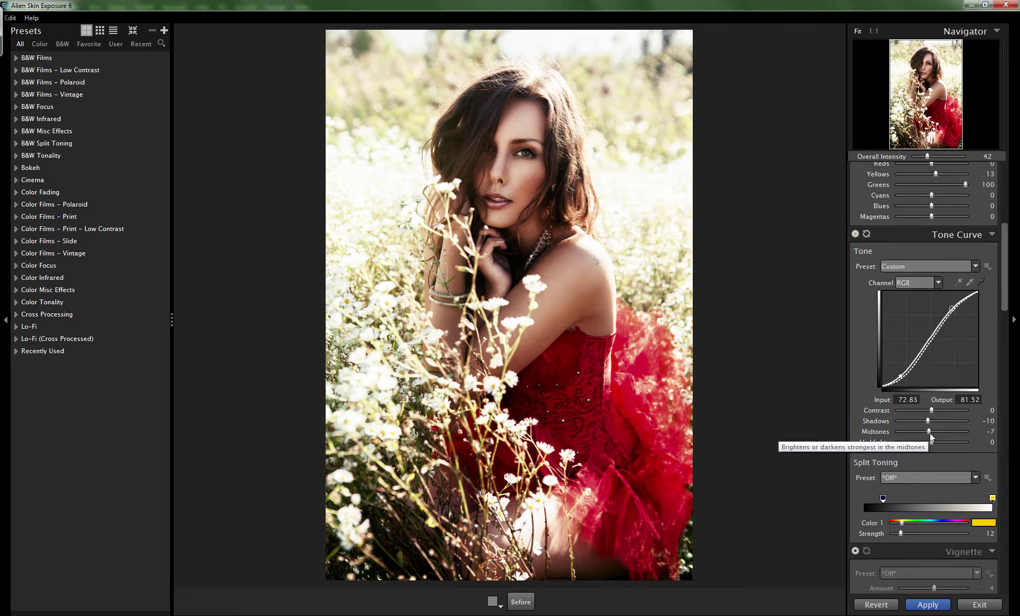
pyautogui.click(929, 433)
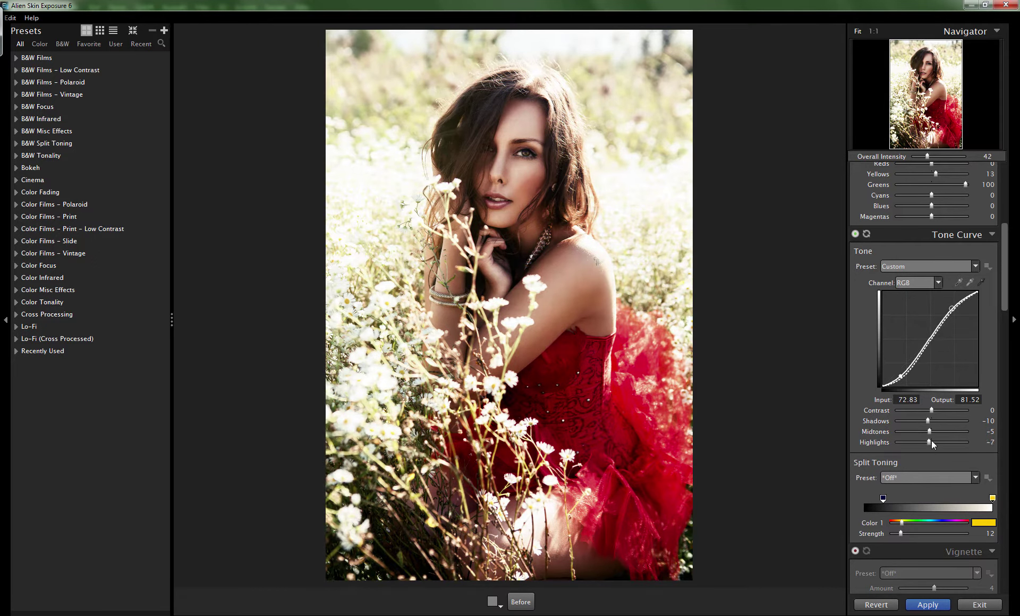
pyautogui.moveTo(931, 441); pyautogui.dragTo(935, 442)
pyautogui.click(528, 606)
pyautogui.click(922, 606)
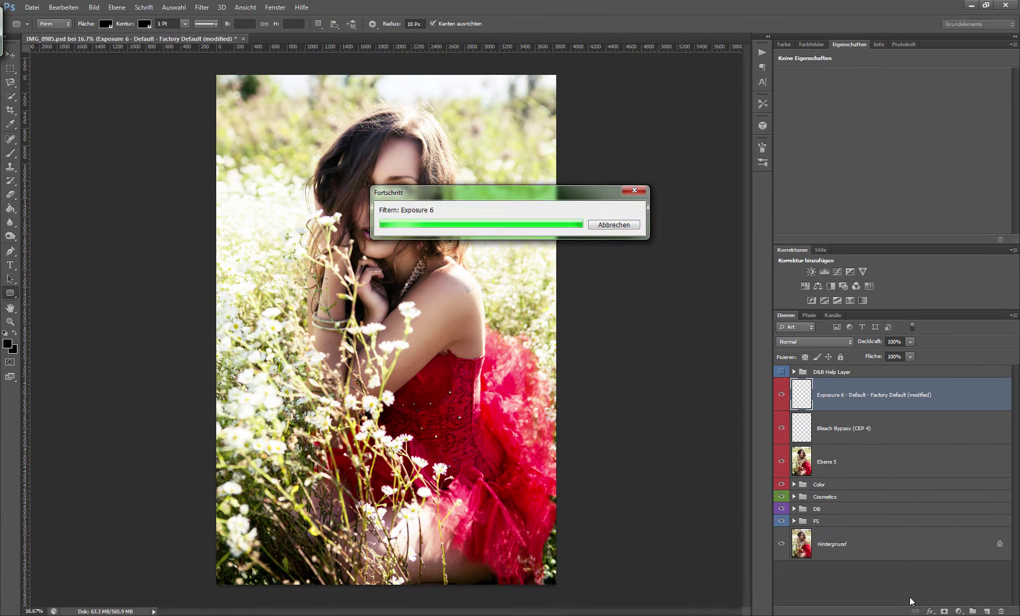
# Zoom in and reduce the Exposure 6 layer to 65% opacity, toggling it to compare.
pyautogui.hotkey('ctrl', '+')
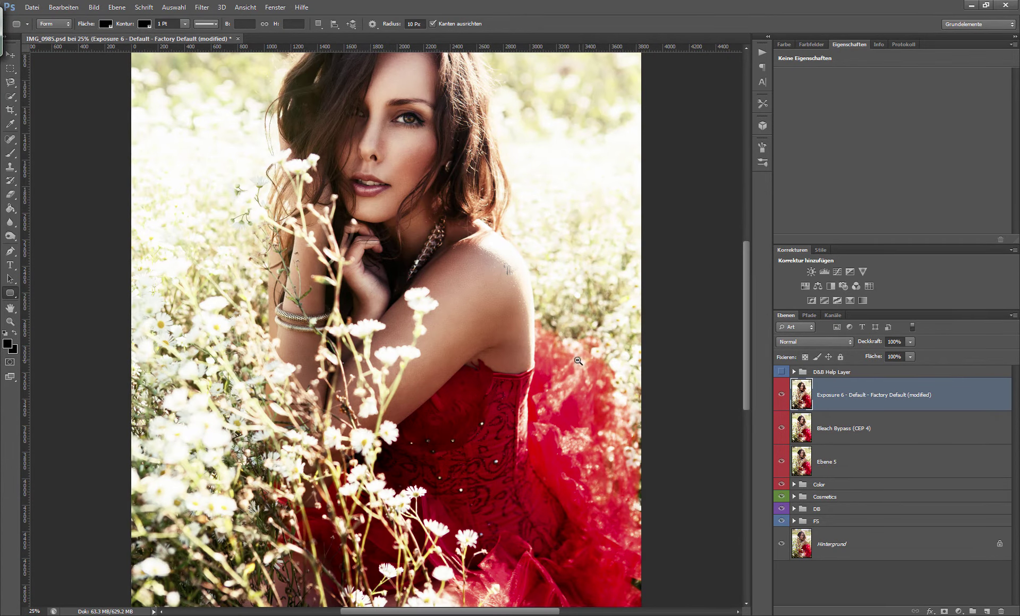
pyautogui.scroll(-2, 578, 361)
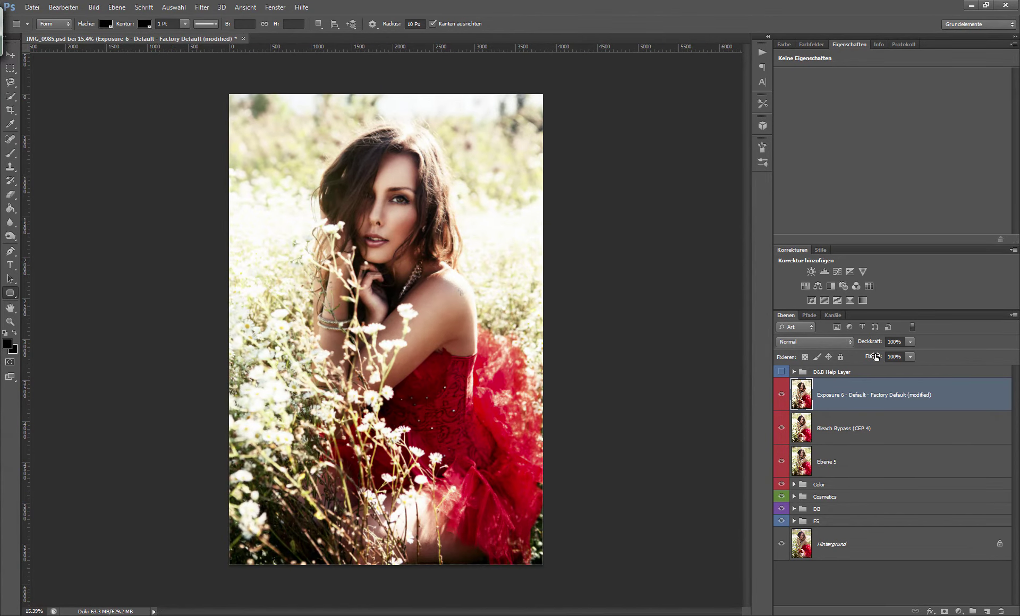
pyautogui.moveTo(849, 348); pyautogui.dragTo(849, 352)
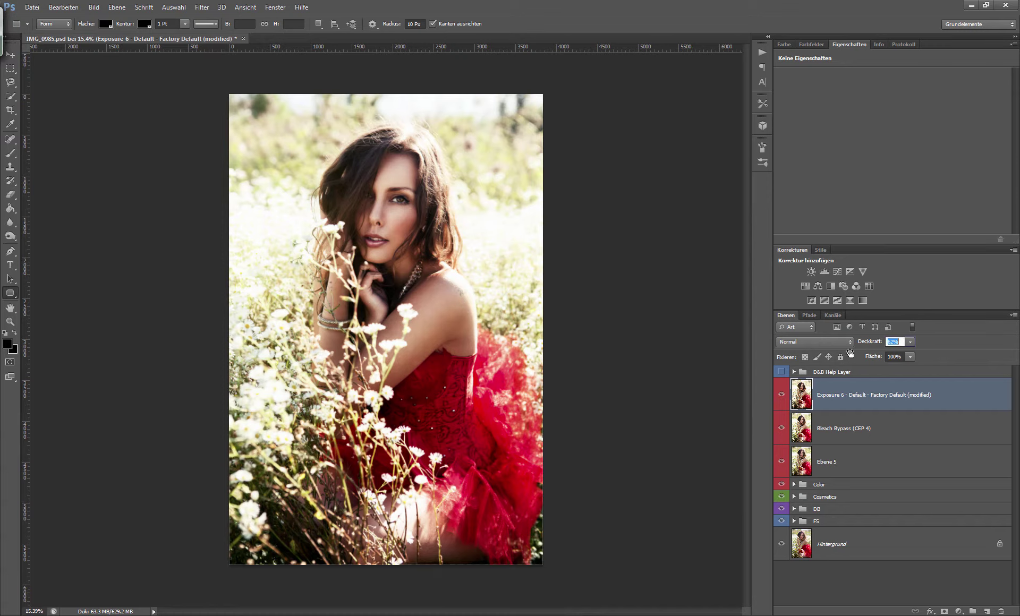
pyautogui.click(782, 398)
pyautogui.click(781, 398)
# Switch to the Brush, recheck the Exposure 6 grading, then view the bokeh images, ending on bokeh12.
pyautogui.press('b')
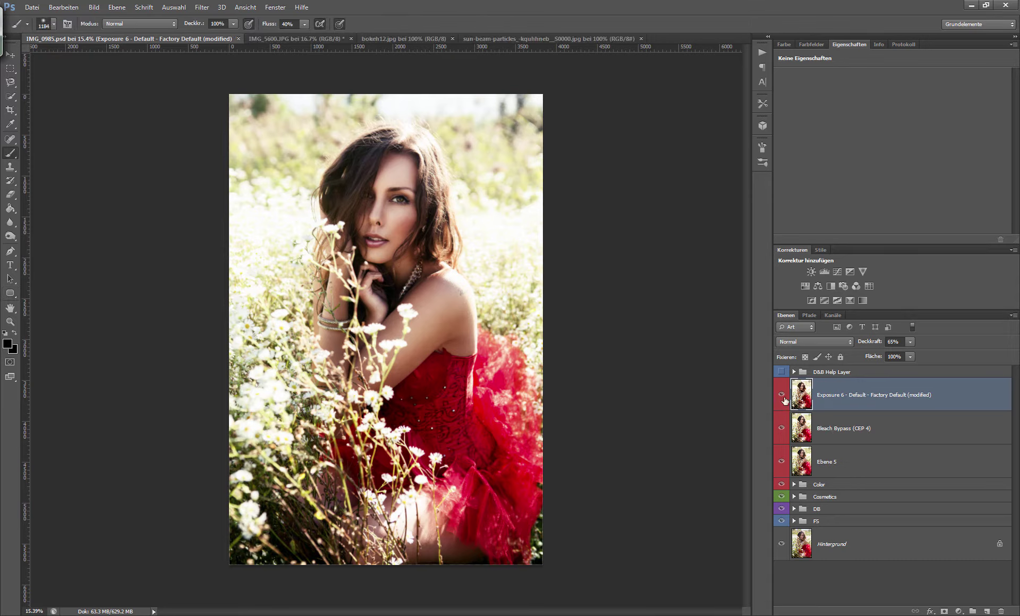
pyautogui.click(783, 398)
pyautogui.click(780, 402)
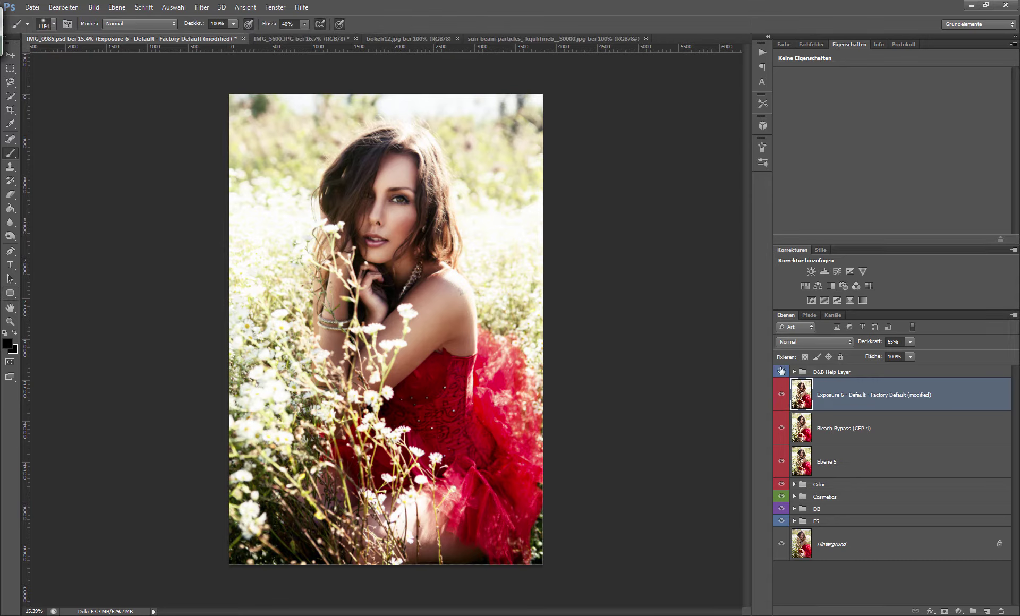
pyautogui.click(317, 39)
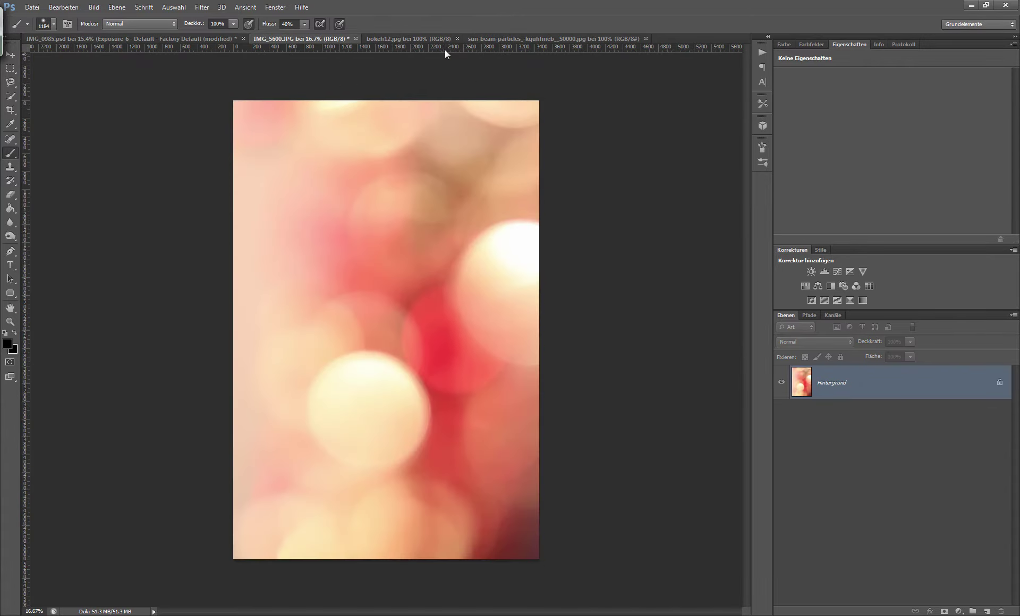
pyautogui.click(313, 38)
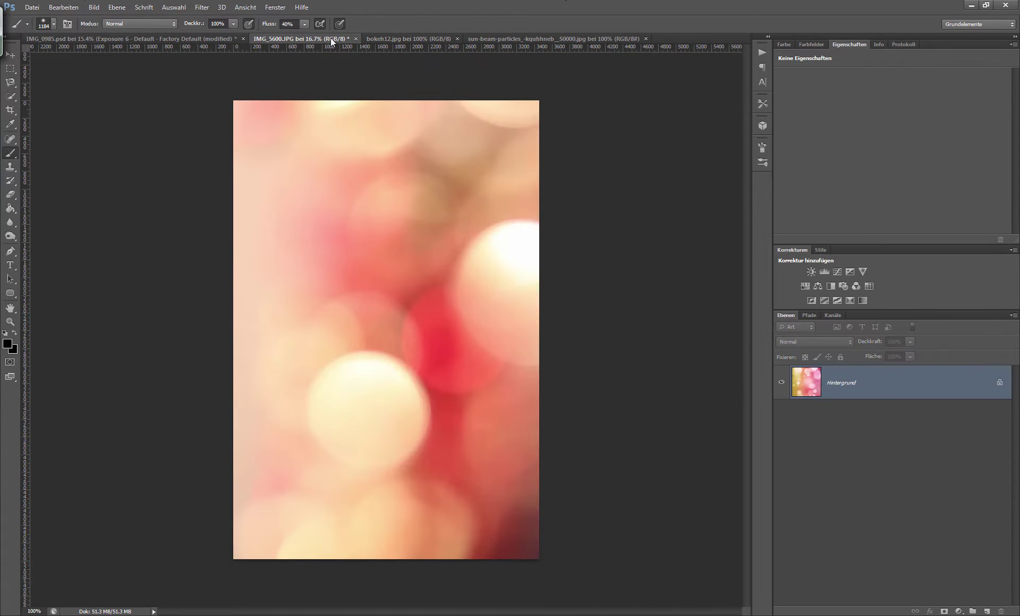
pyautogui.click(400, 39)
# Duplicate the bokeh12 layer into the portrait document IMG_0985.psd.
pyautogui.rightClick(871, 394)
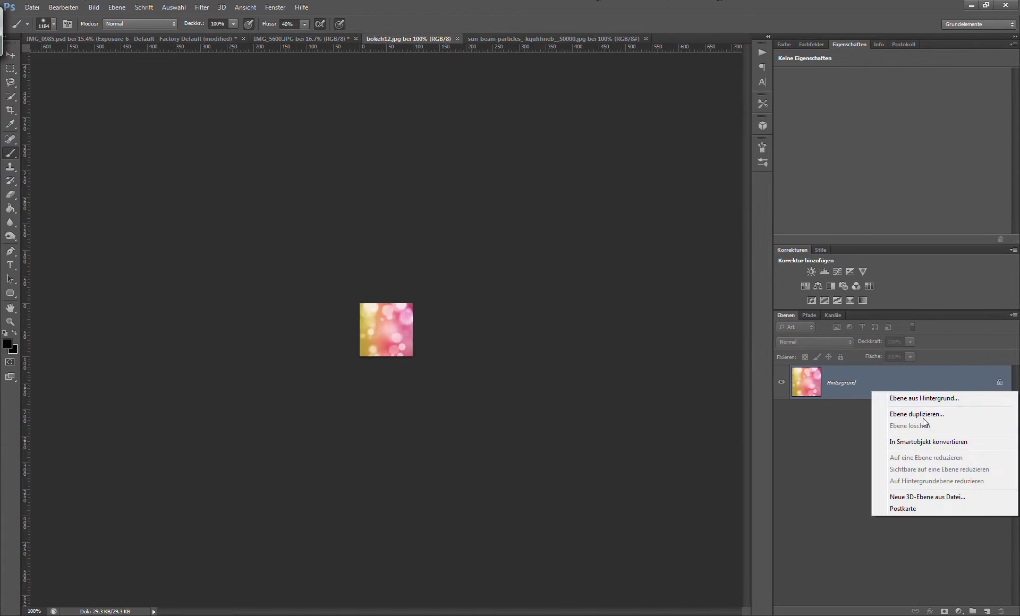
pyautogui.click(898, 414)
pyautogui.click(503, 235)
pyautogui.click(499, 247)
pyautogui.press('Return')
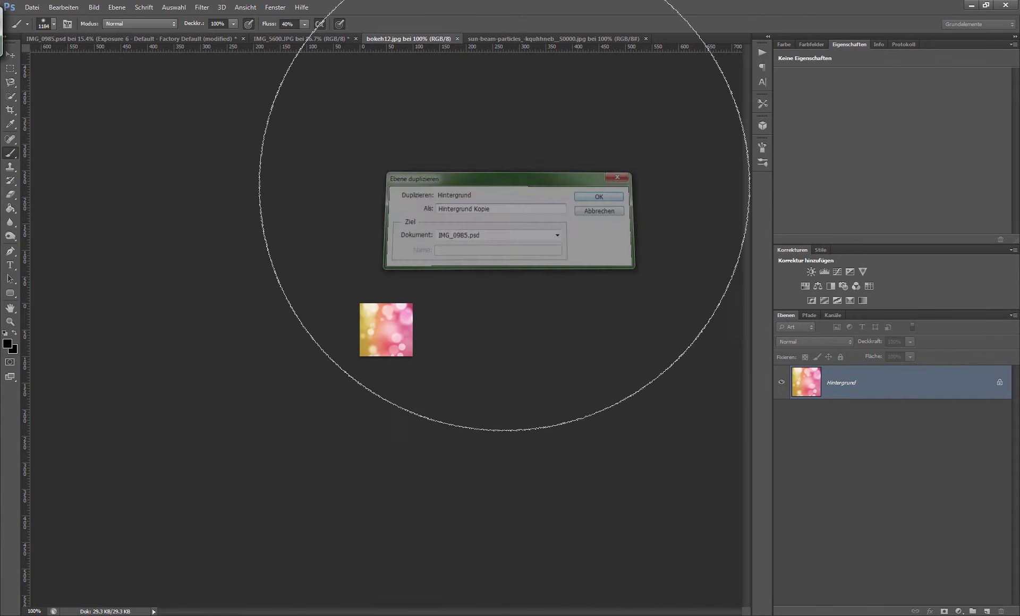
# Scale the copied bokeh layer up to cover the whole canvas.
pyautogui.hotkey('ctrl', 't')
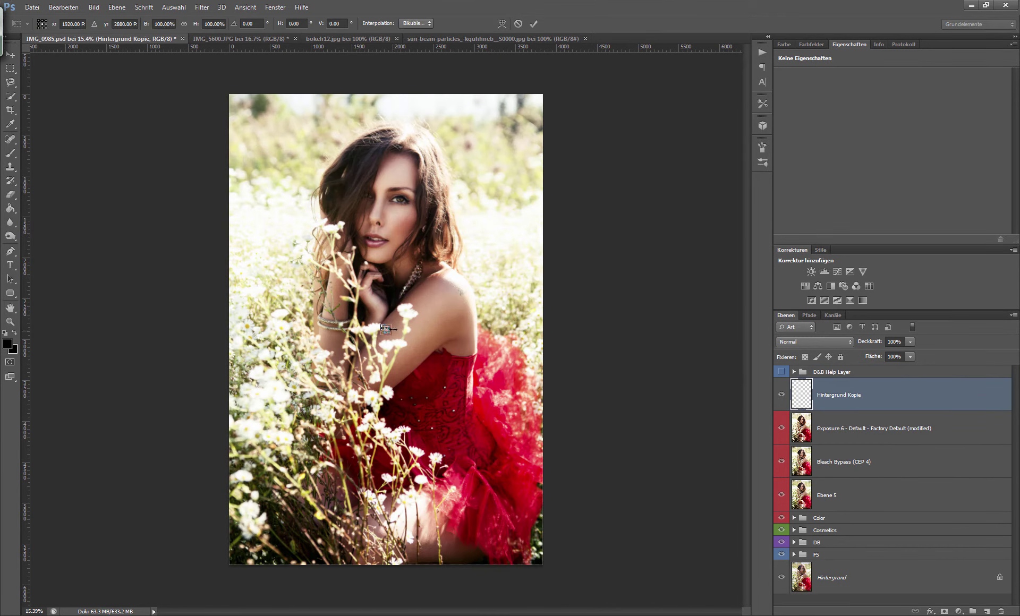
pyautogui.moveTo(409, 355)
pyautogui.mouseDown()
pyautogui.moveTo(610, 539)
pyautogui.moveTo(657, 563)
pyautogui.mouseUp()
pyautogui.moveTo(485, 442); pyautogui.dragTo(457, 442)
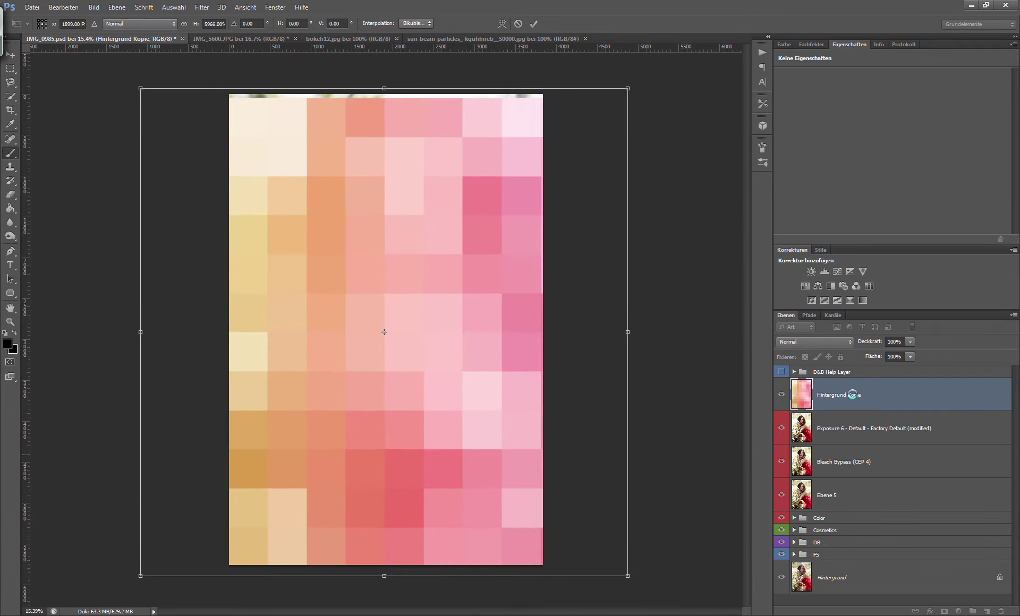
pyautogui.press('Return')
# Blend the bokeh in Screen mode at 55% opacity and add a white layer mask.
pyautogui.click(805, 342)
pyautogui.click(807, 433)
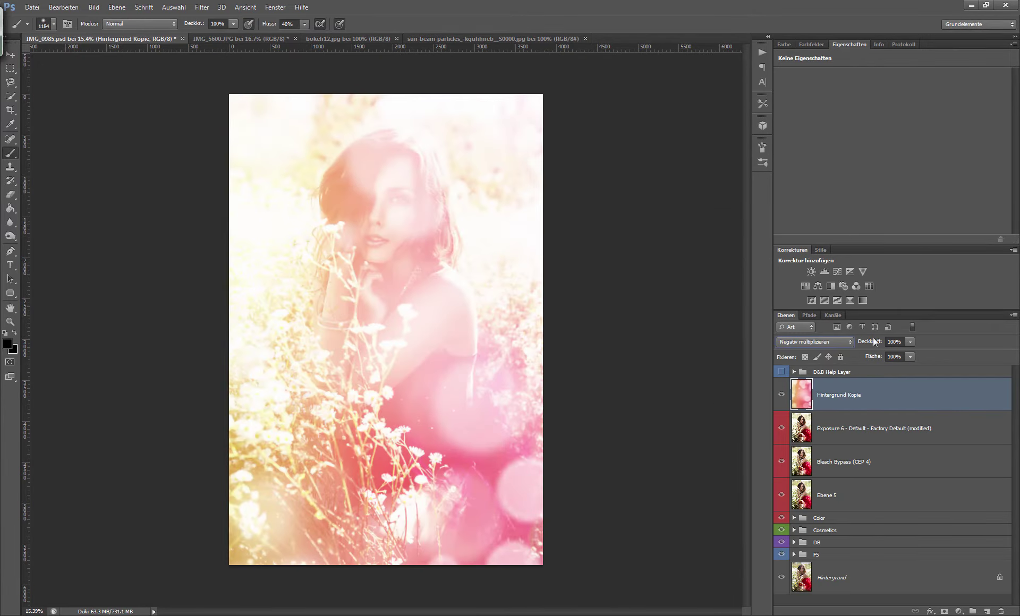
pyautogui.write('55')
pyautogui.press('Return')
pyautogui.click(945, 611)
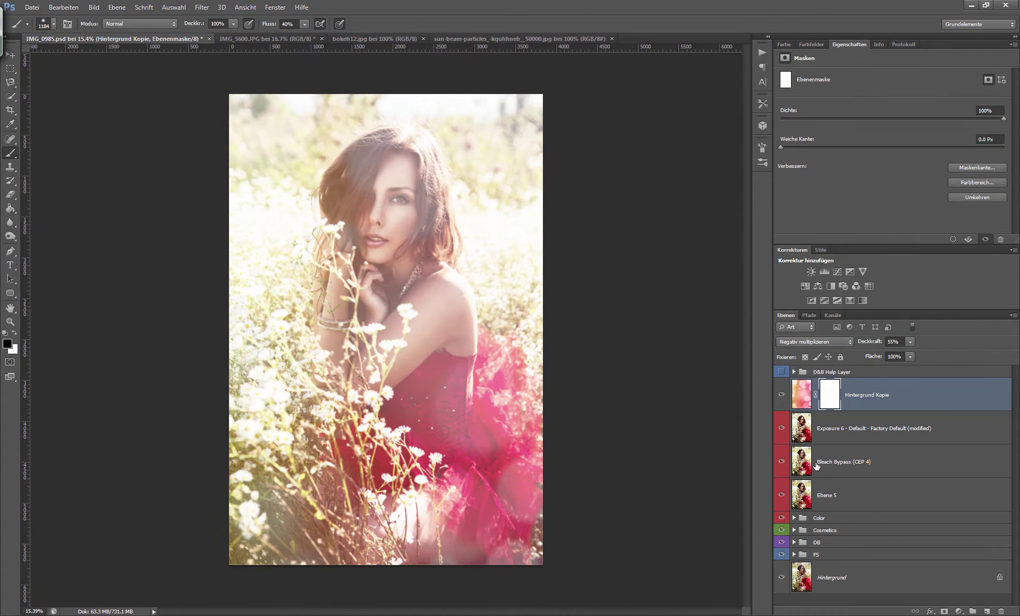
# With a soft black brush at 100% flow, mask the bokeh off the neck, hand and red dress.
pyautogui.rightClick(425, 358)
pyautogui.press('Return')
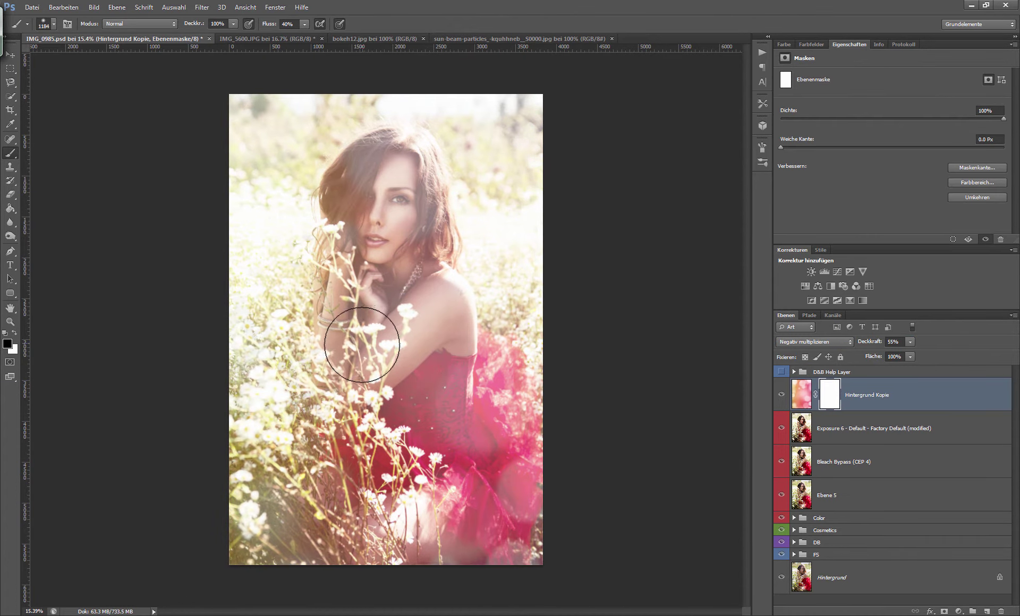
pyautogui.rightClick(365, 329)
pyautogui.press('Return')
pyautogui.moveTo(395, 228)
pyautogui.mouseDown()
pyautogui.moveTo(395, 298)
pyautogui.moveTo(382, 169)
pyautogui.moveTo(365, 253)
pyautogui.moveTo(364, 341)
pyautogui.moveTo(439, 346)
pyautogui.moveTo(430, 329)
pyautogui.mouseUp()
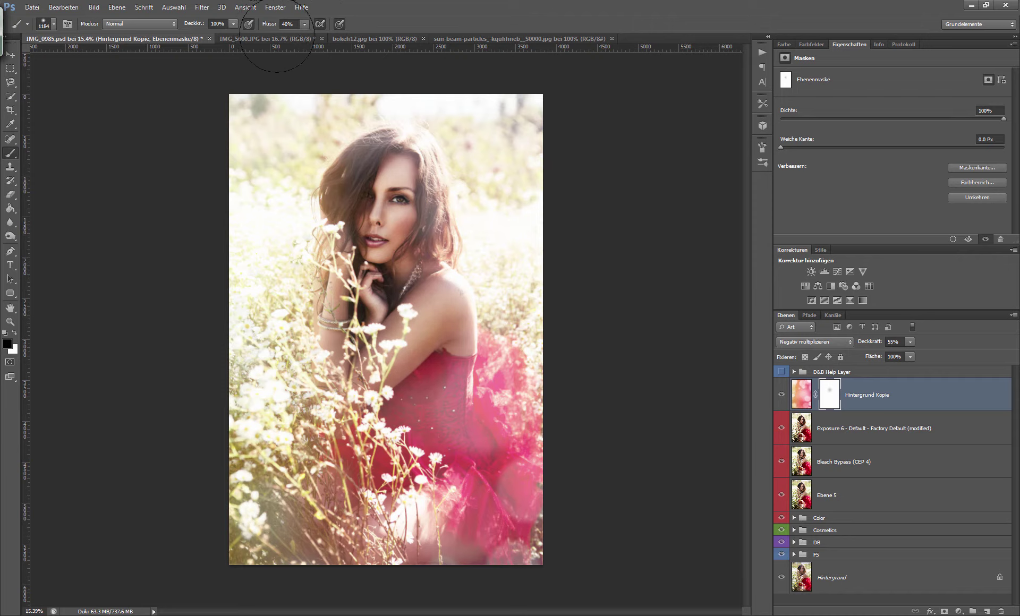
pyautogui.click(287, 24)
pyautogui.write('100')
pyautogui.press('Return')
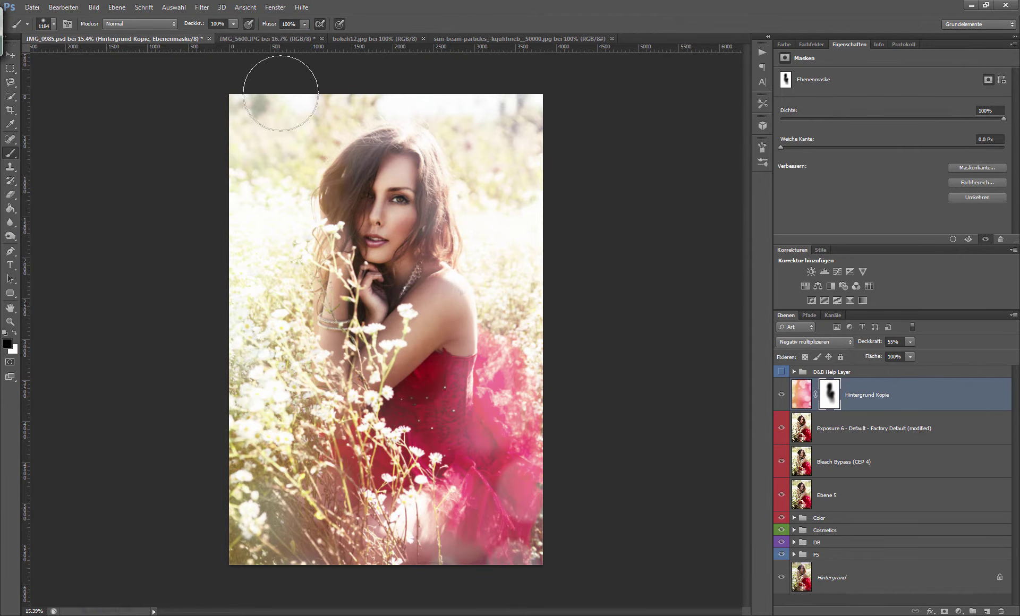
pyautogui.moveTo(406, 289); pyautogui.dragTo(395, 206)
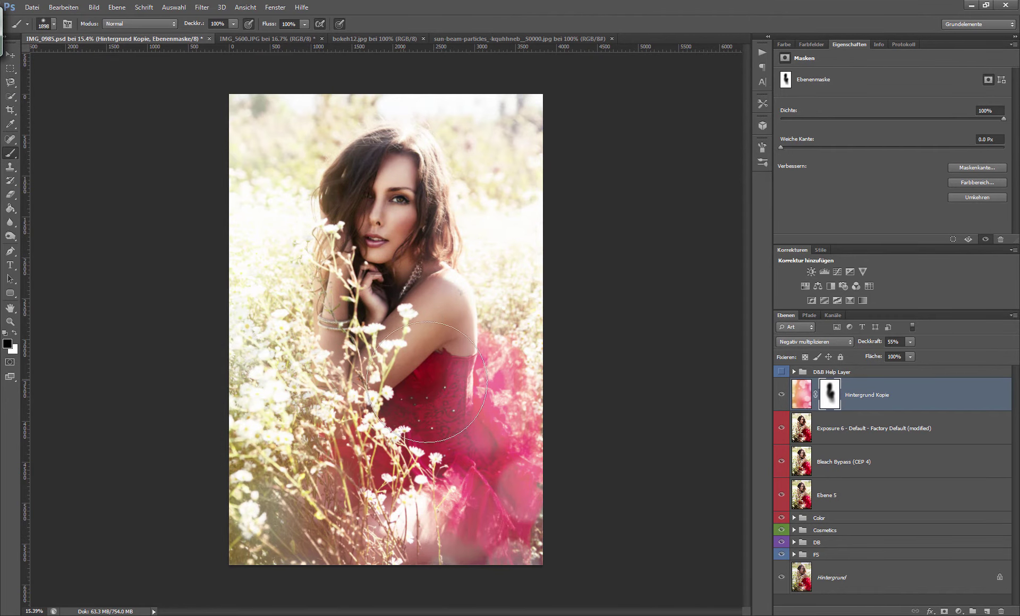
pyautogui.moveTo(391, 480)
pyautogui.mouseDown()
pyautogui.moveTo(483, 454)
pyautogui.moveTo(481, 412)
pyautogui.moveTo(404, 573)
pyautogui.mouseUp()
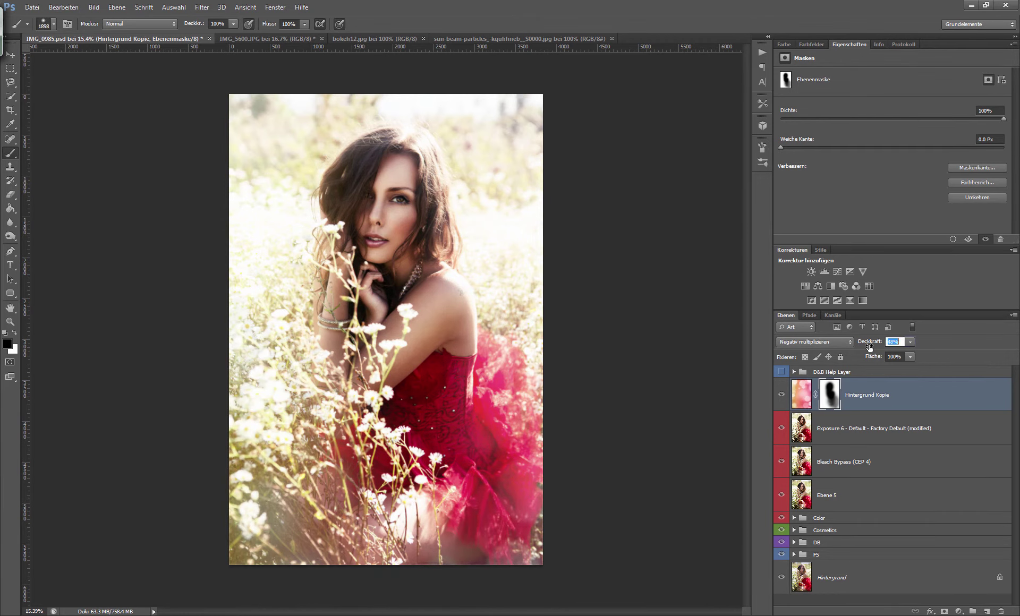
# Lower the bokeh to 42% opacity, compare it, and add a Hue/Saturation adjustment layer.
pyautogui.moveTo(869, 347)
pyautogui.mouseDown()
pyautogui.moveTo(886, 343)
pyautogui.moveTo(873, 348)
pyautogui.mouseUp()
pyautogui.click(781, 394)
pyautogui.click(781, 394)
pyautogui.click(781, 395)
pyautogui.click(781, 395)
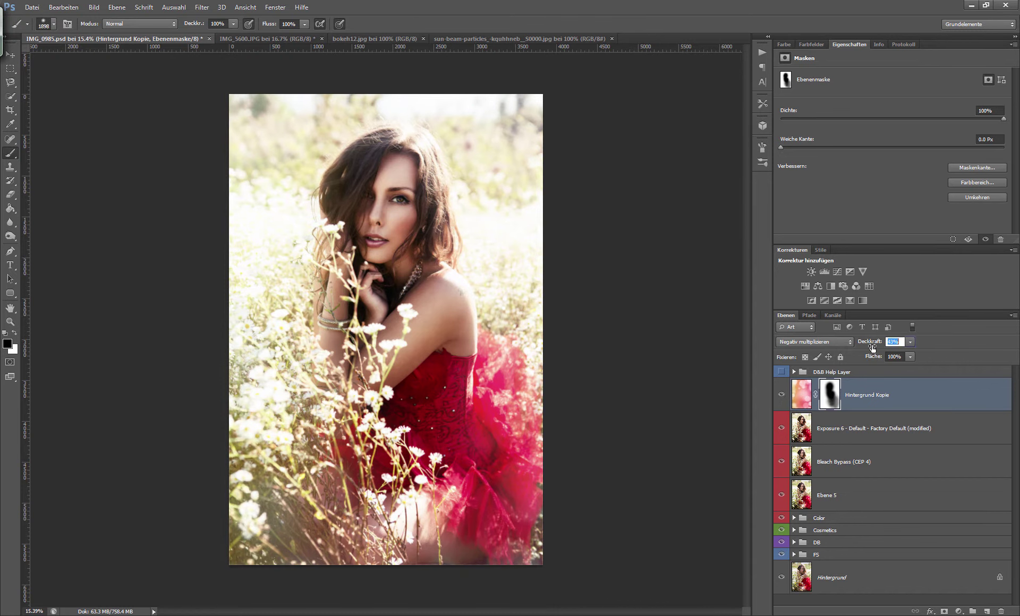
pyautogui.click(817, 286)
# Clip the Hue/Saturation layer to the bokeh and try a purple Colorize tint before disabling it.
pyautogui.click(938, 240)
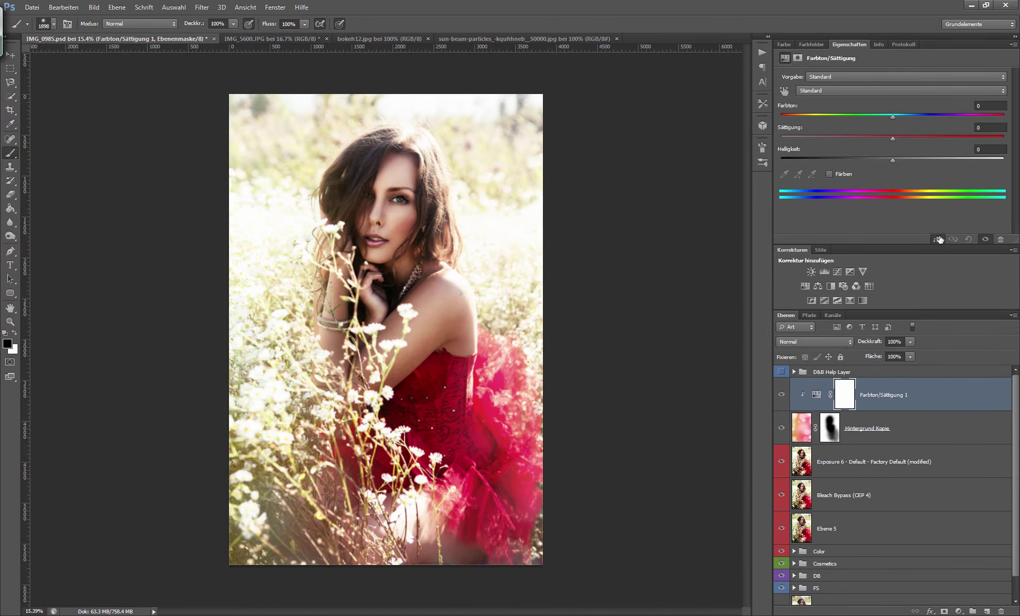
pyautogui.moveTo(893, 115); pyautogui.dragTo(907, 121)
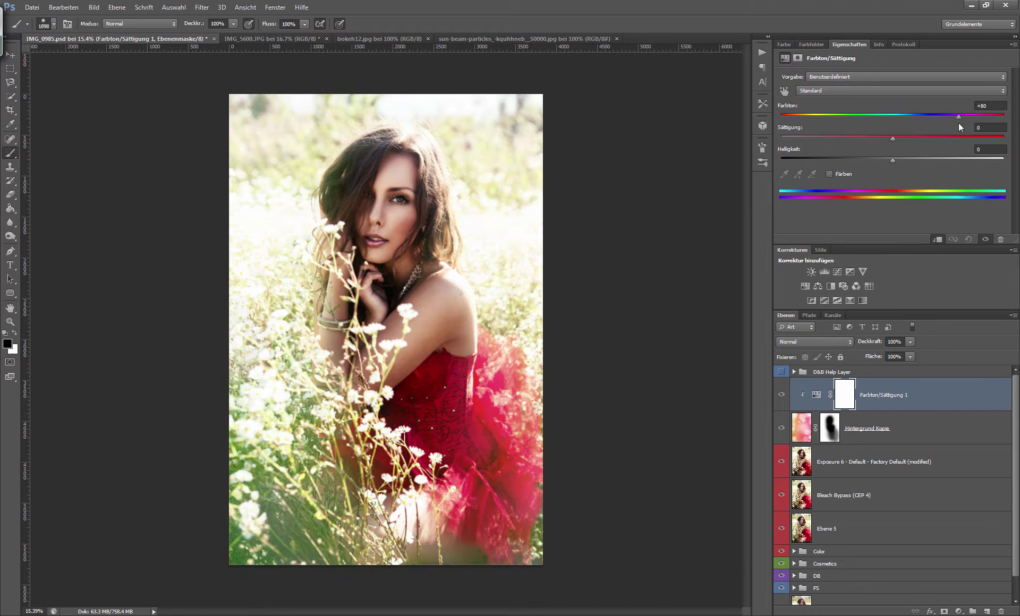
pyautogui.click(829, 174)
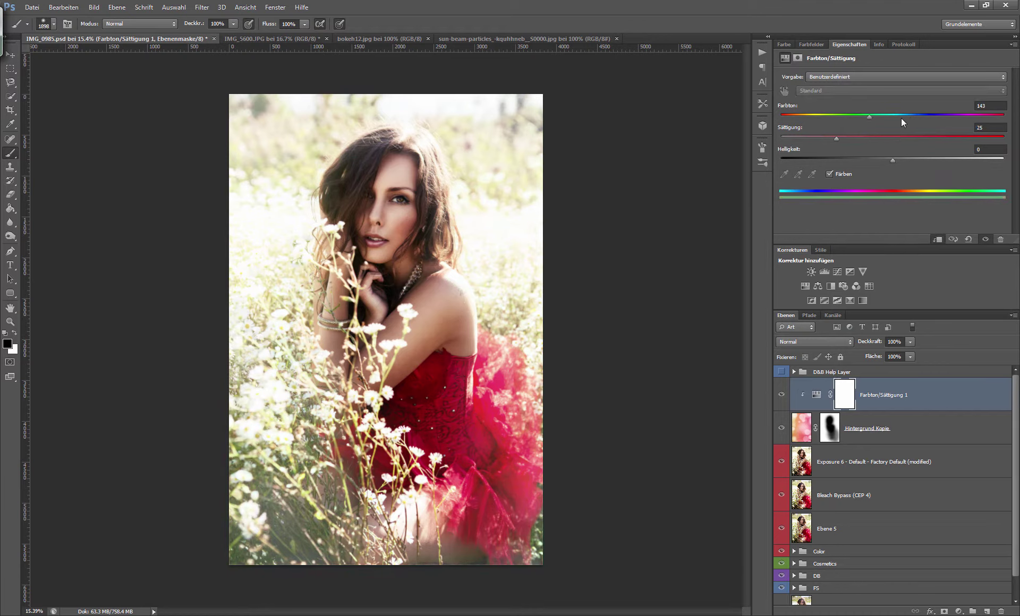
pyautogui.moveTo(902, 119); pyautogui.dragTo(962, 116)
pyautogui.moveTo(874, 138); pyautogui.dragTo(908, 138)
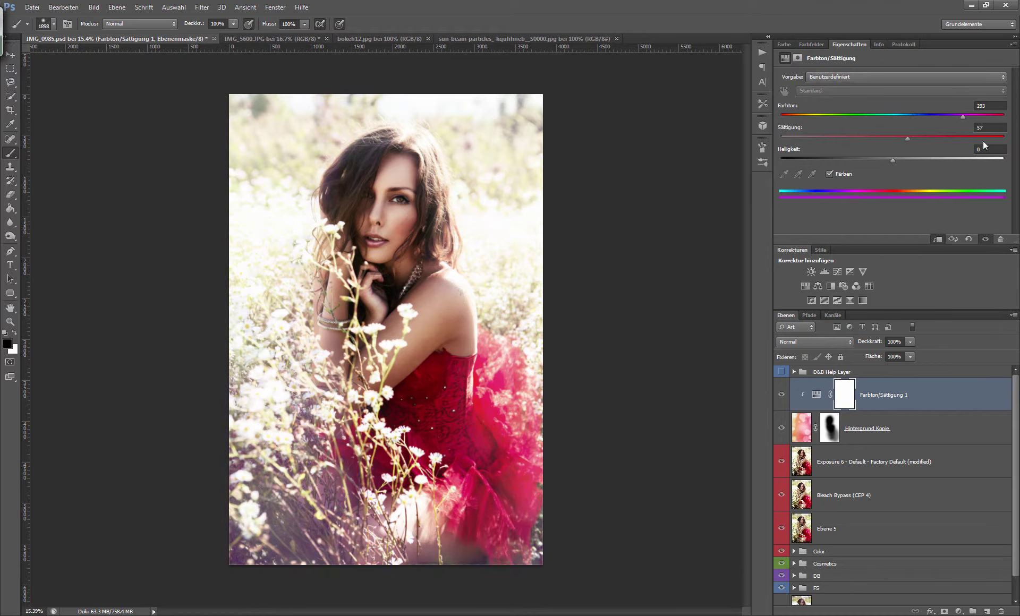
pyautogui.moveTo(818, 138); pyautogui.dragTo(1000, 138)
pyautogui.click(829, 175)
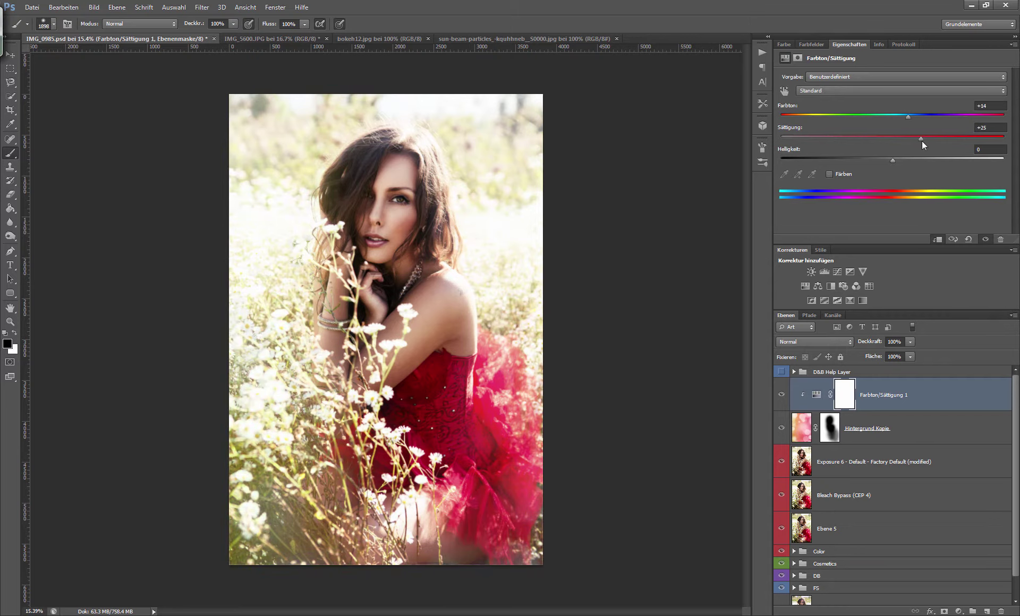
# Set hue −29 and saturation +27, compare the result, and bring up the sun-beam image.
pyautogui.moveTo(922, 141); pyautogui.dragTo(863, 118)
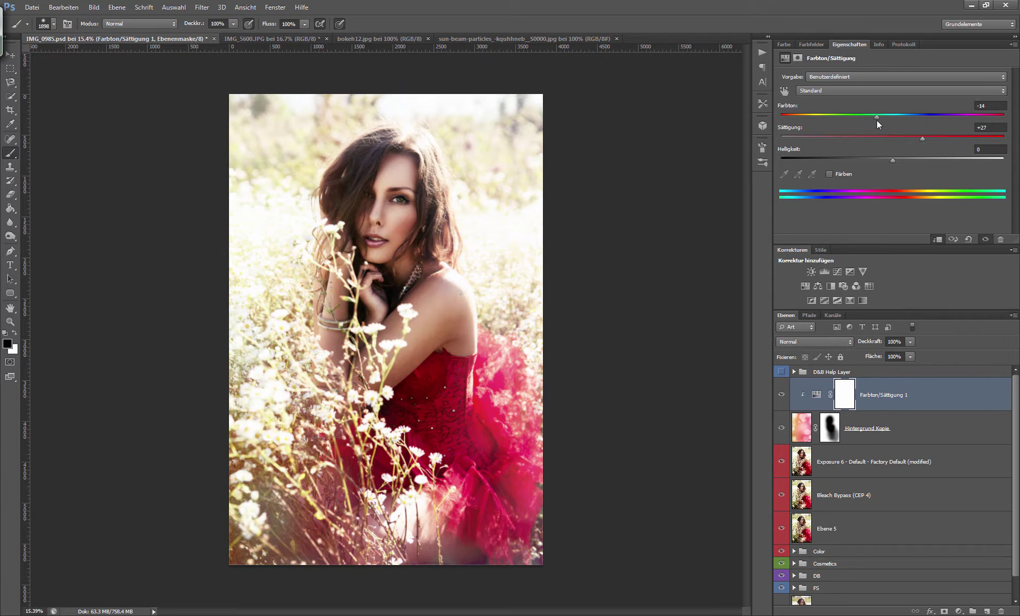
pyautogui.click(781, 395)
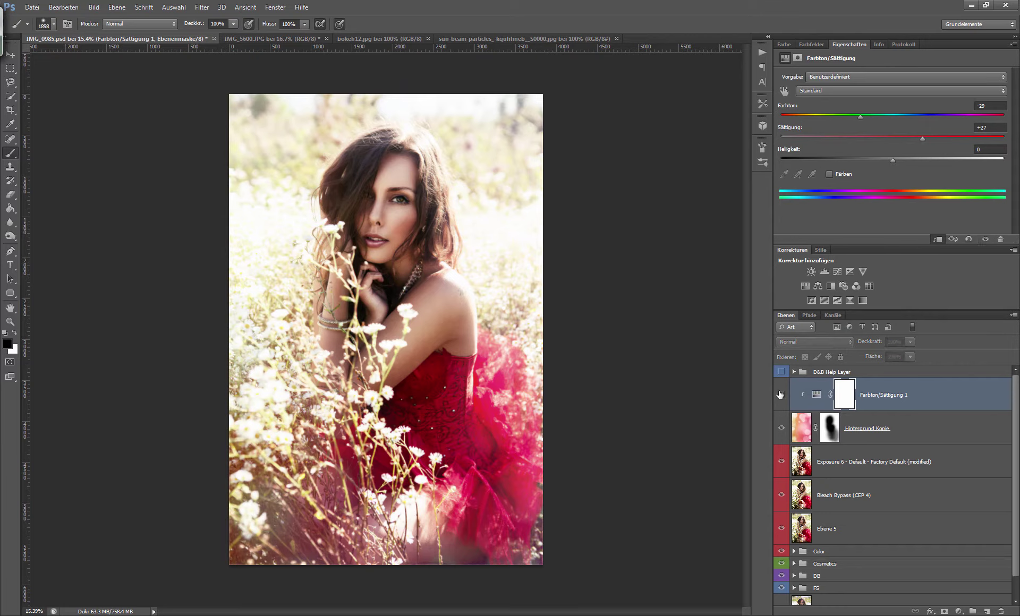
pyautogui.click(781, 395)
pyautogui.click(781, 395)
pyautogui.click(781, 428)
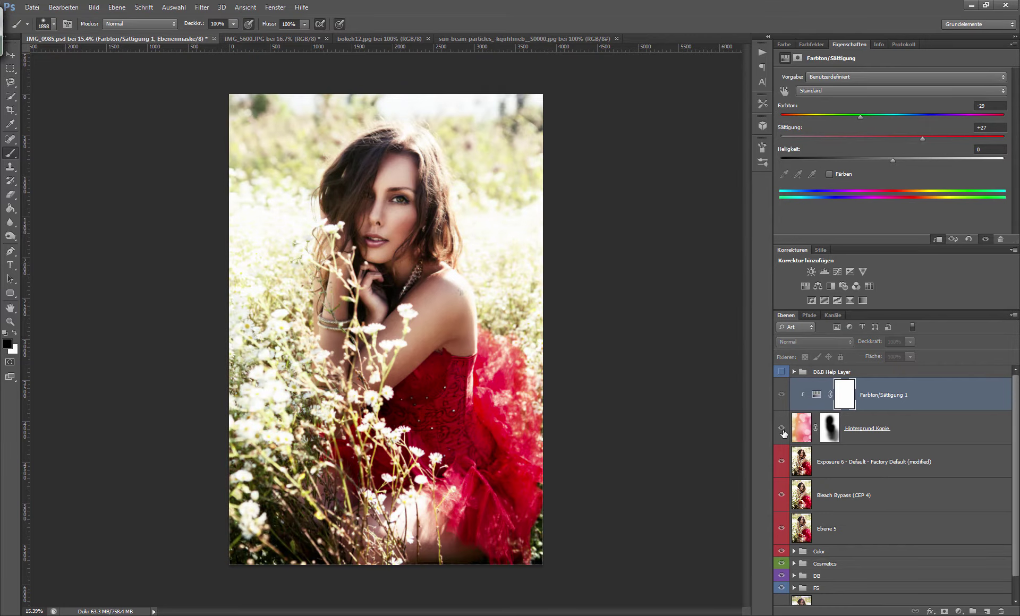
pyautogui.click(552, 41)
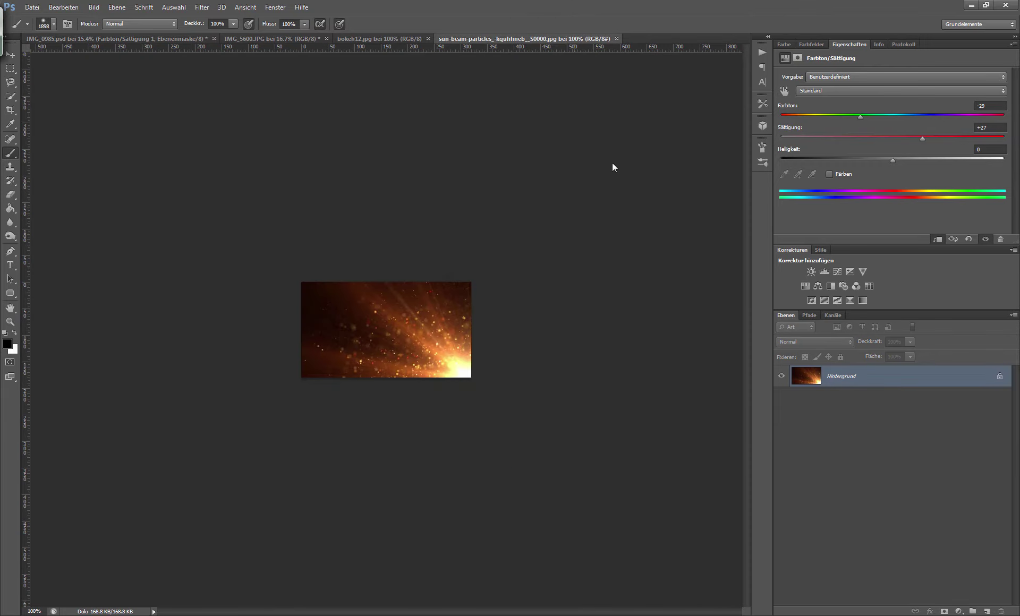
# Duplicate the sun-beam layer into the portrait document.
pyautogui.rightClick(850, 378)
pyautogui.click(866, 401)
pyautogui.click(536, 236)
pyautogui.click(603, 196)
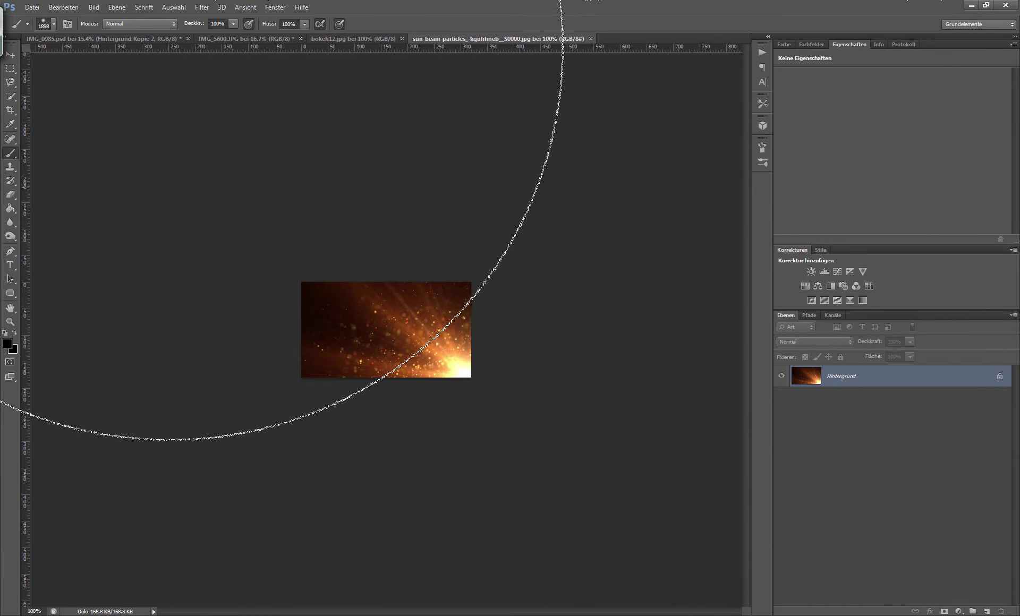
pyautogui.click(159, 39)
# Enlarge the sun-beam layer, rotate it 90 degrees, and place the glow at the top right.
pyautogui.hotkey('ctrl', 't')
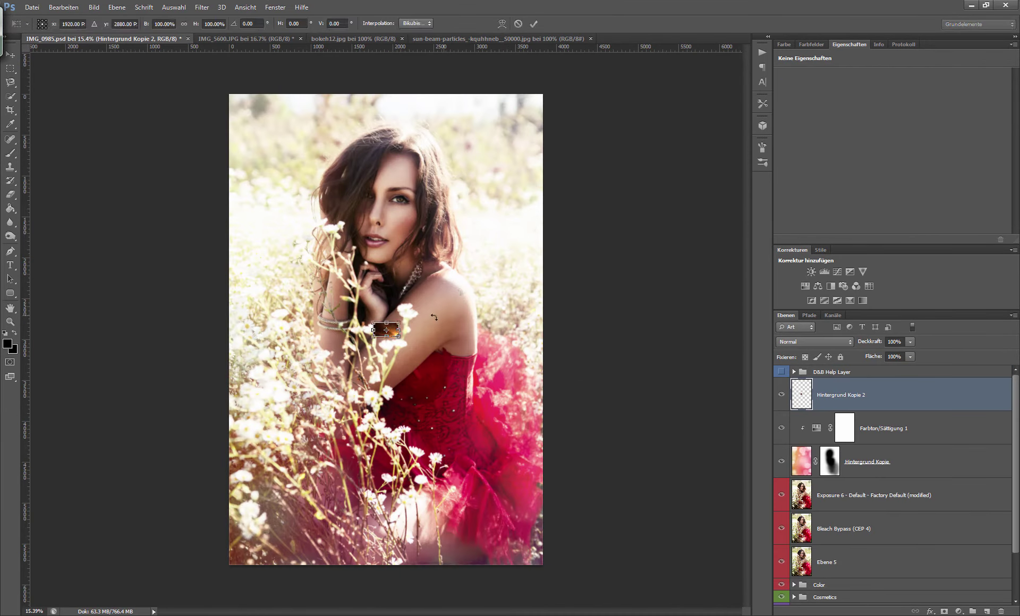
pyautogui.moveTo(402, 339)
pyautogui.mouseDown()
pyautogui.moveTo(537, 412)
pyautogui.moveTo(505, 282)
pyautogui.mouseUp()
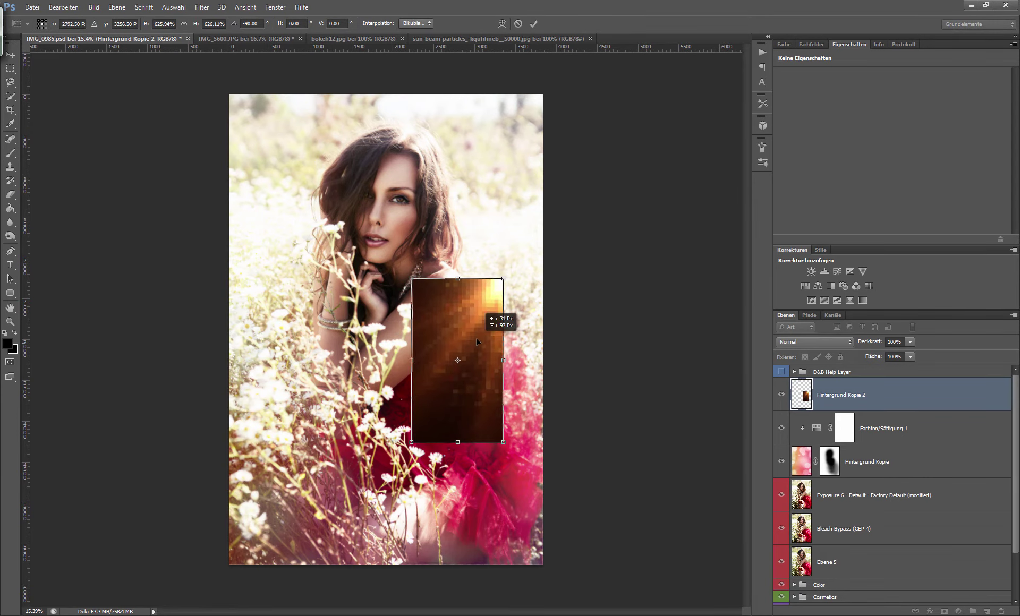
pyautogui.moveTo(472, 404); pyautogui.dragTo(509, 209)
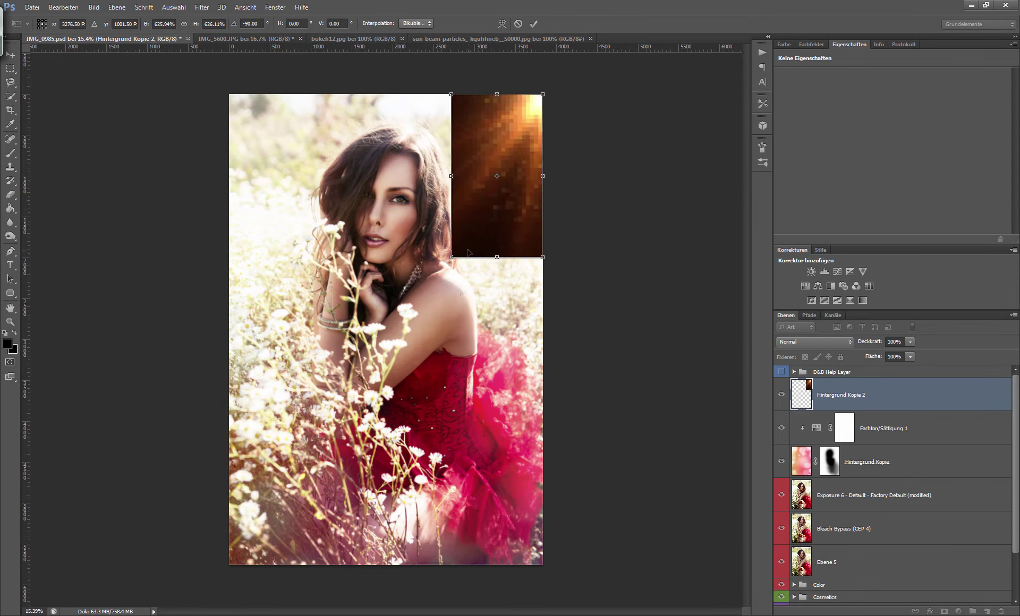
pyautogui.moveTo(449, 262); pyautogui.dragTo(267, 583)
pyautogui.press('Return')
# Blend the sun-beam layer in Screen mode at 64% opacity.
pyautogui.press('b')
pyautogui.click(814, 342)
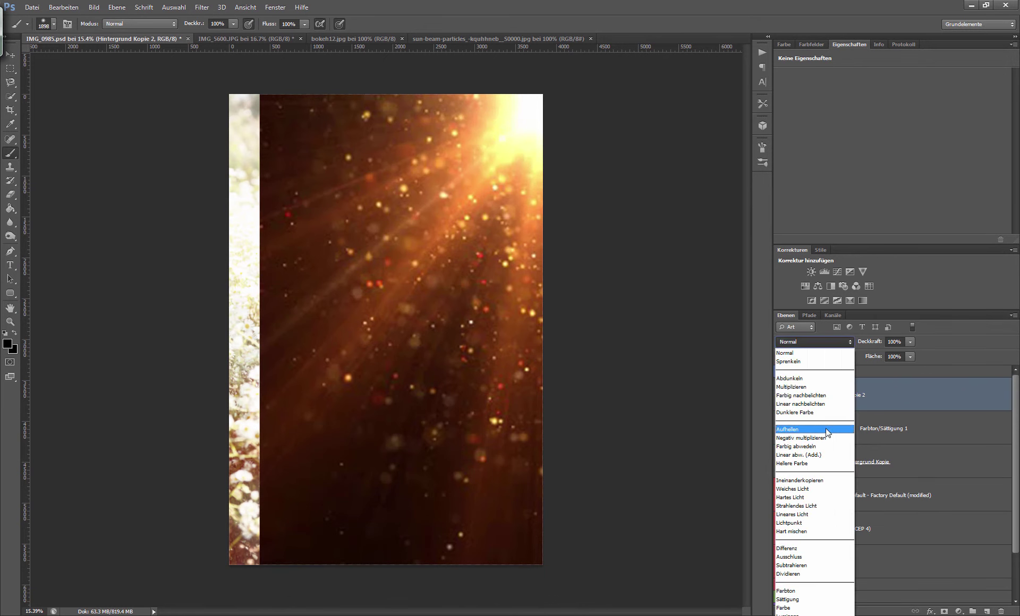
pyautogui.click(807, 425)
pyautogui.moveTo(869, 343); pyautogui.dragTo(859, 351)
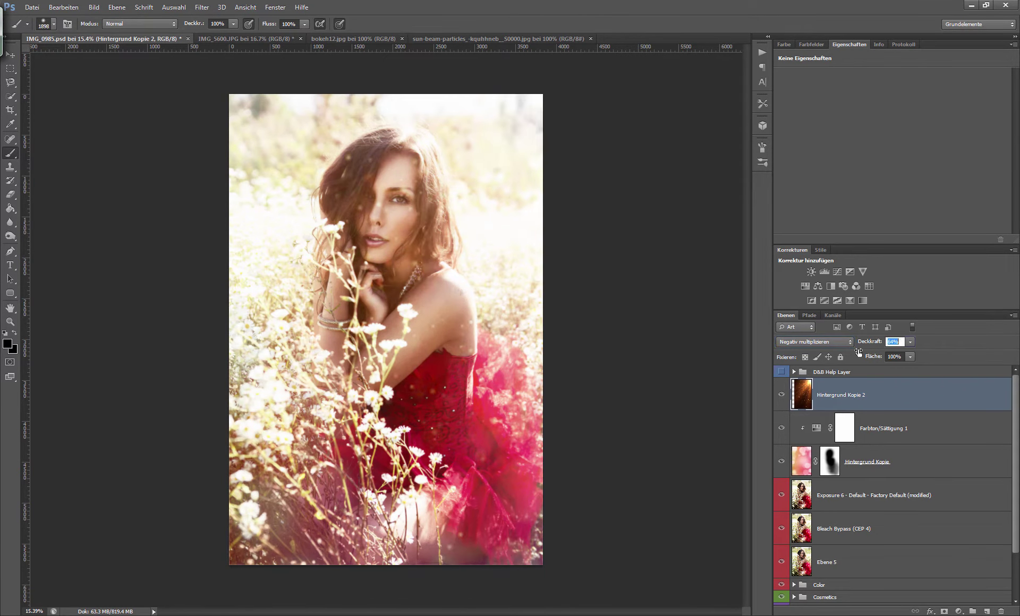
# Add an empty mask, zoom in, and hide the overlay over the face, hand and arm with a smaller brush.
pyautogui.click(944, 612)
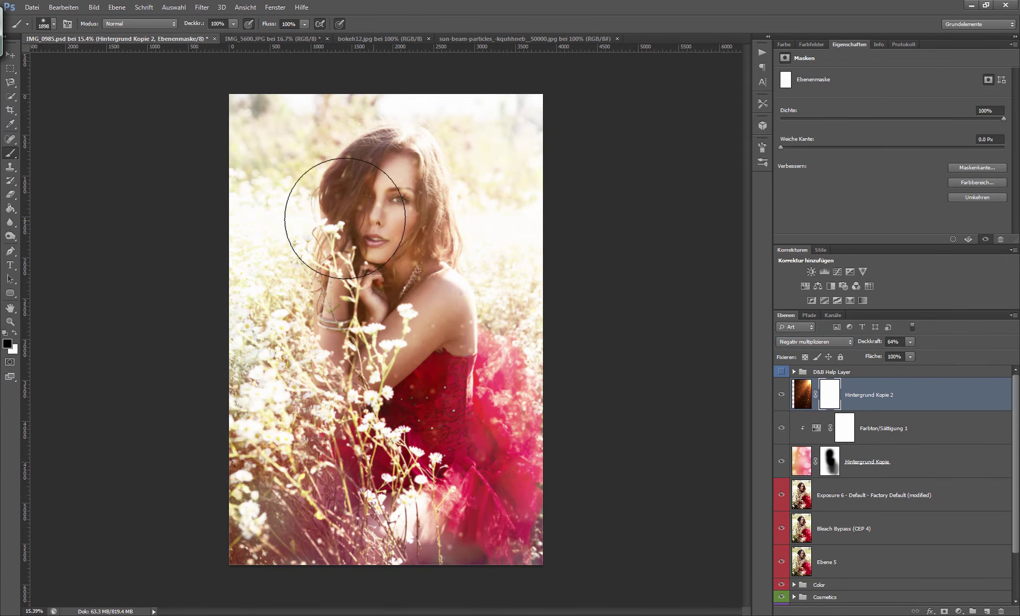
pyautogui.keyDown('ctrl'); pyautogui.click(459, 202); pyautogui.keyUp('ctrl')
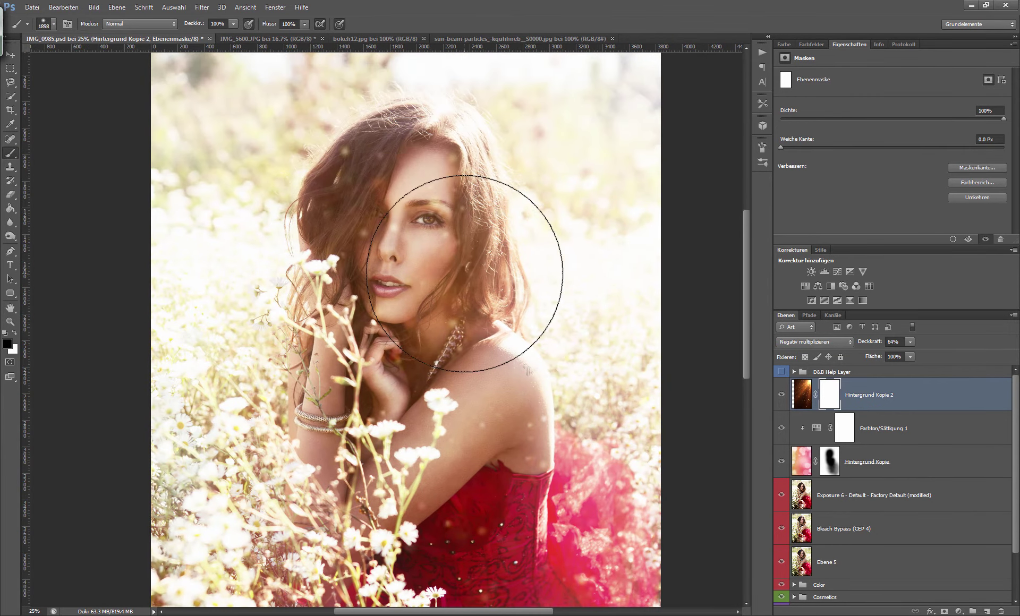
pyautogui.moveTo(464, 274)
pyautogui.mouseDown()
pyautogui.moveTo(414, 274)
pyautogui.moveTo(406, 327)
pyautogui.moveTo(468, 504)
pyautogui.mouseUp()
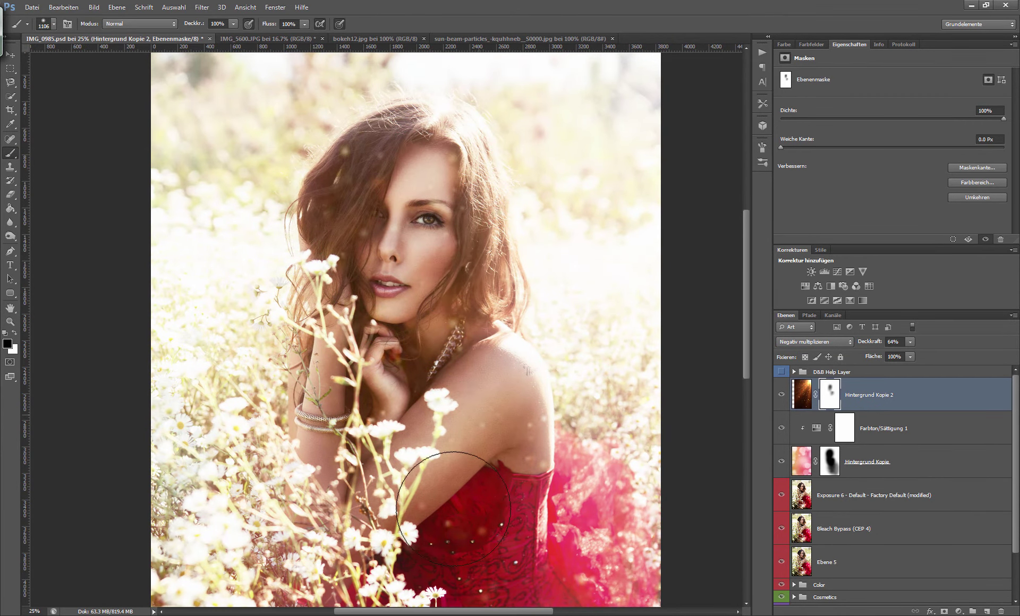
pyautogui.moveTo(454, 463)
pyautogui.mouseDown()
pyautogui.moveTo(422, 463)
pyautogui.moveTo(509, 436)
pyautogui.moveTo(474, 435)
pyautogui.mouseUp()
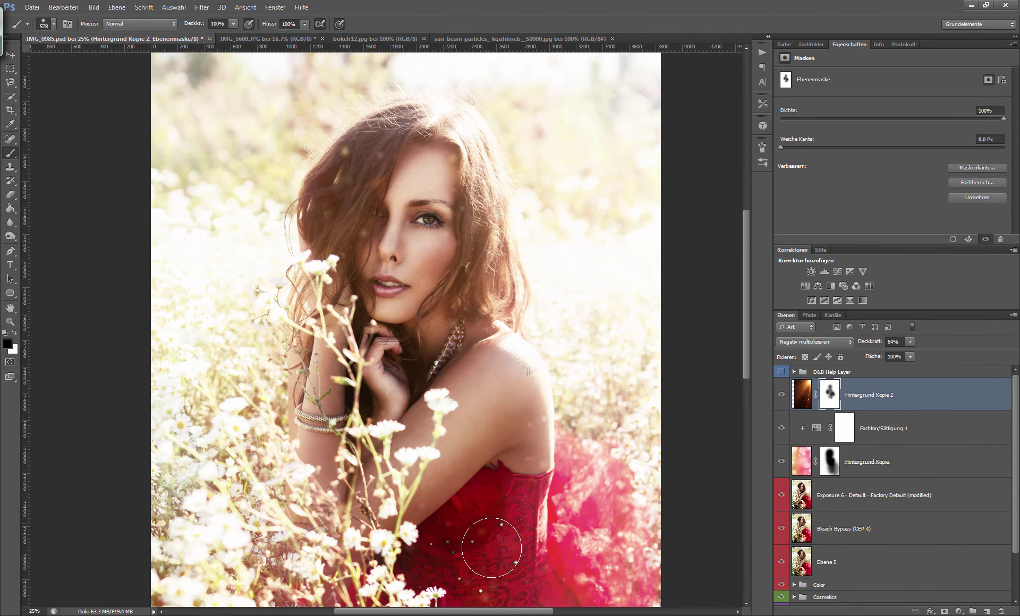
# Lower the brush flow to 64%, pan across the photo, and enlarge the brush to continue masking.
pyautogui.rightClick(491, 548)
pyautogui.moveTo(268, 24); pyautogui.dragTo(249, 24)
pyautogui.scroll(-2, 372, 213)
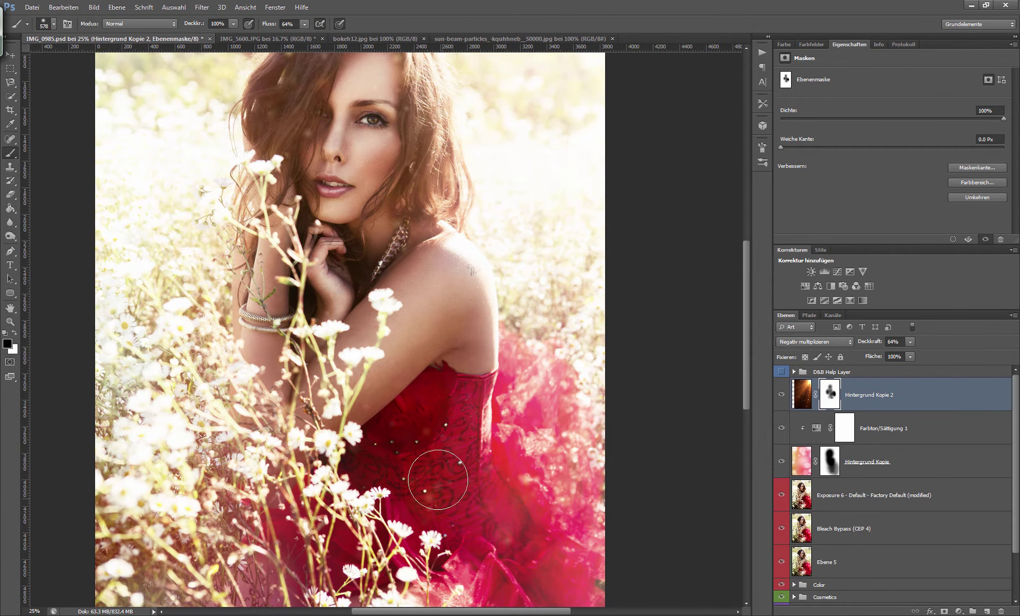
pyautogui.scroll(-3, 437, 480)
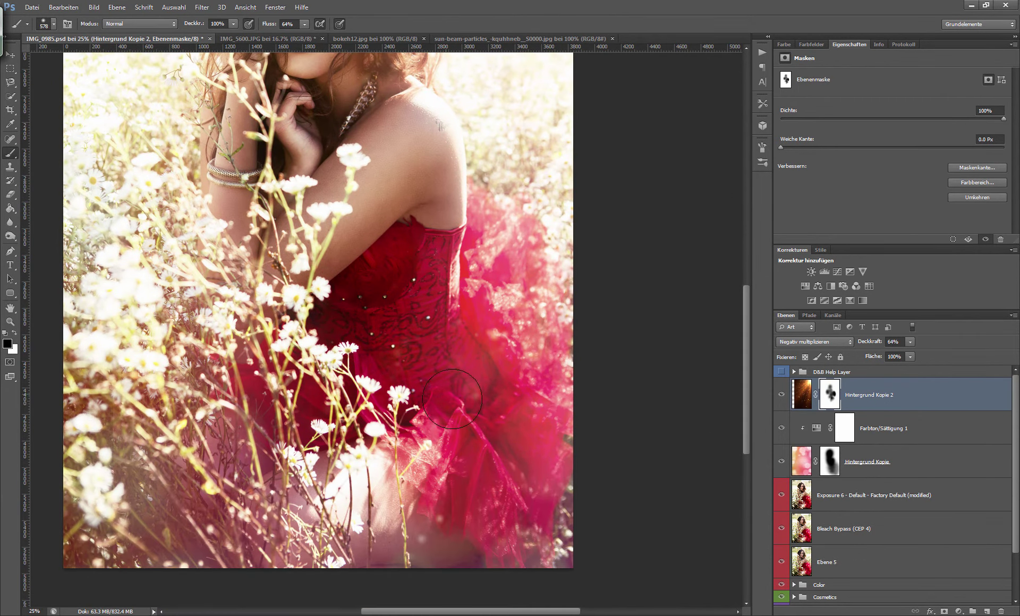
pyautogui.scroll(6, 398, 239)
pyautogui.hscroll(-2, 398, 239)
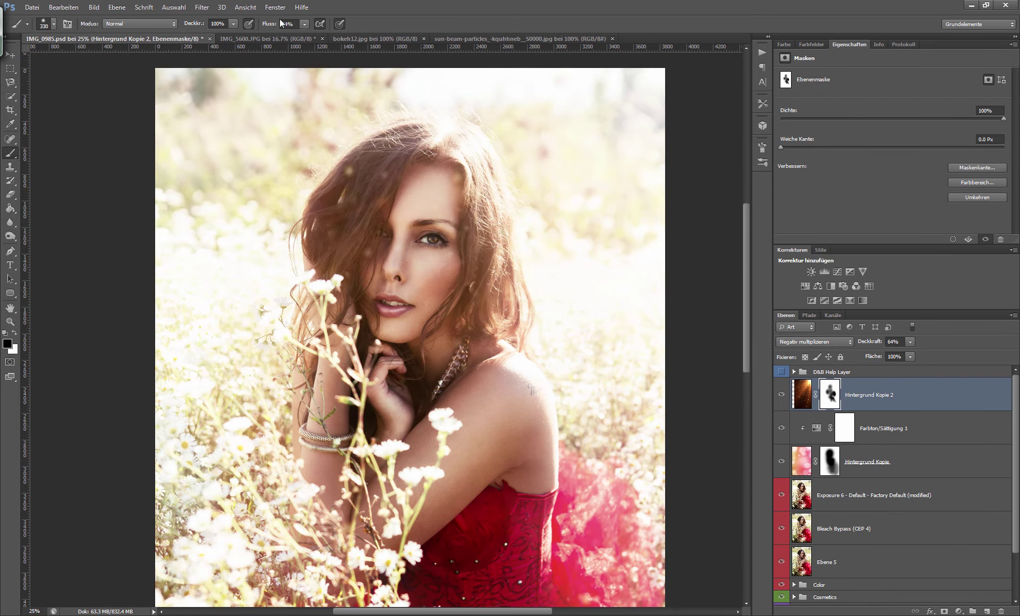
pyautogui.rightClick(374, 197)
pyautogui.press('Escape')
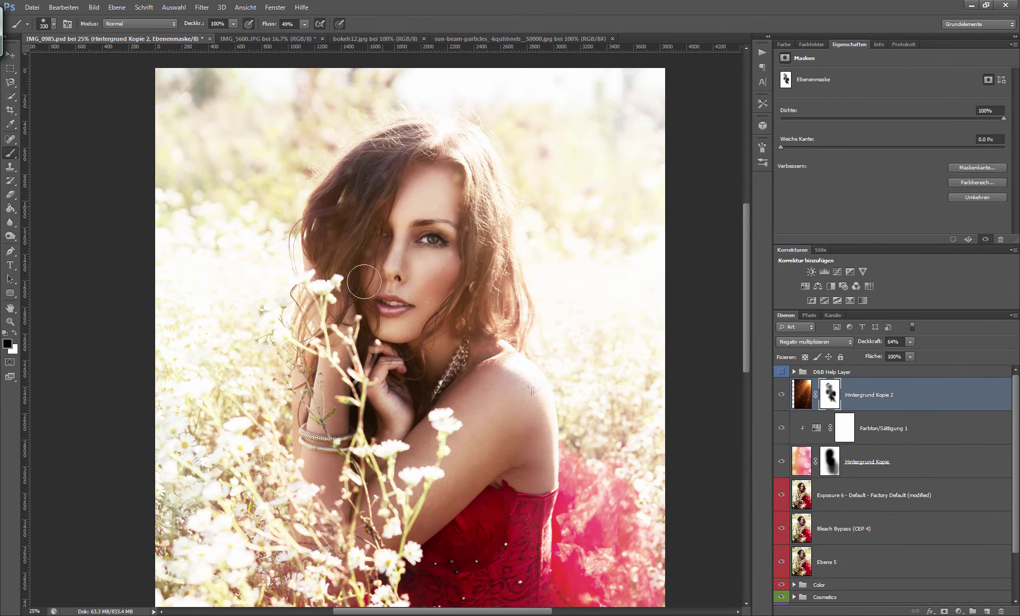
pyautogui.press(']')
pyautogui.press(']')
pyautogui.press(']')
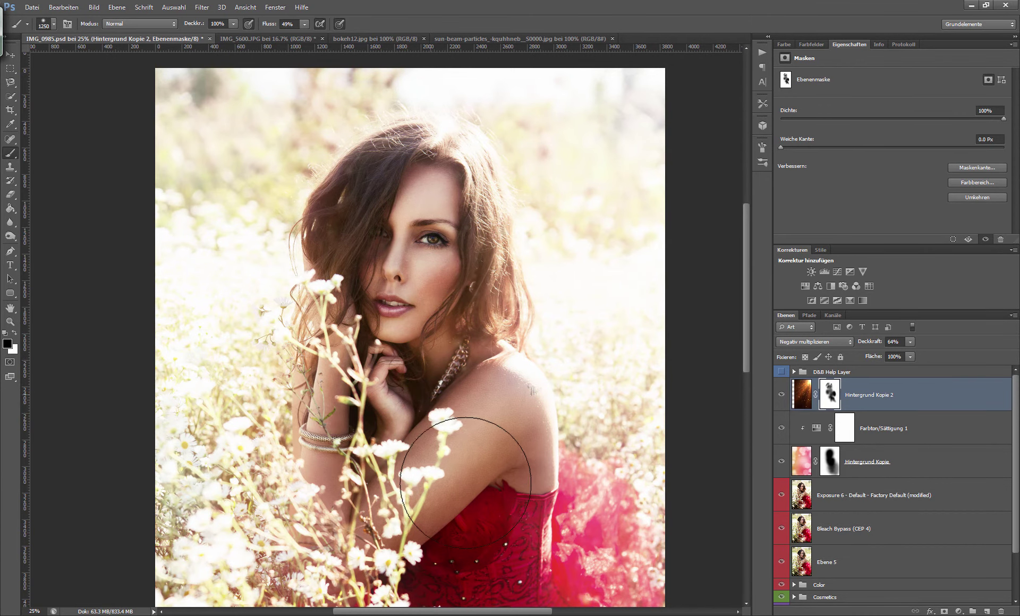
# Add a Hue/Saturation layer colorizing the overlay warm orange at hue 31, then compare.
pyautogui.click(806, 286)
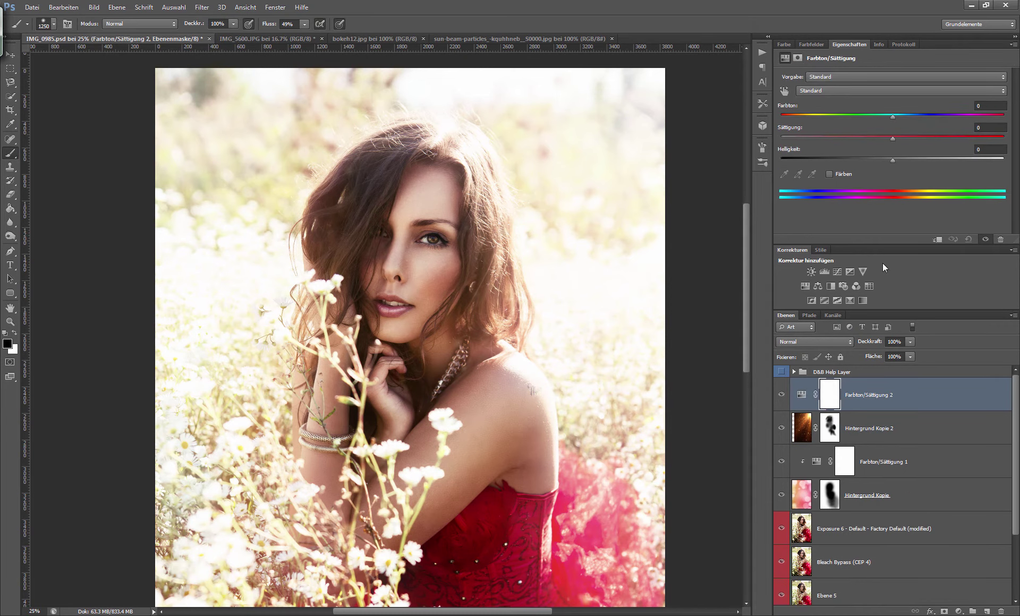
pyautogui.moveTo(934, 120)
pyautogui.mouseDown()
pyautogui.moveTo(844, 123)
pyautogui.moveTo(894, 126)
pyautogui.mouseUp()
pyautogui.click(830, 174)
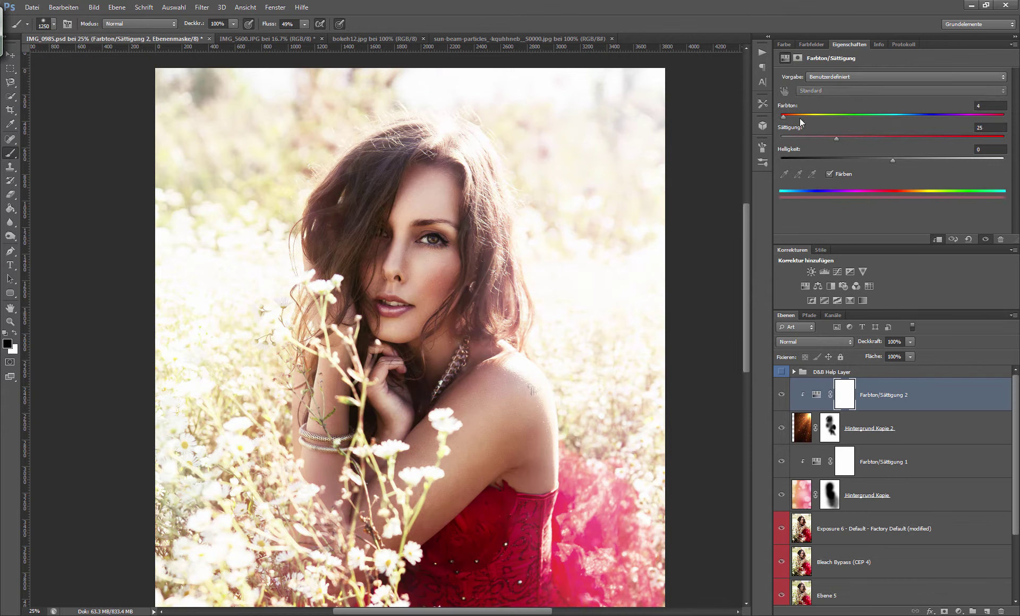
pyautogui.moveTo(801, 122)
pyautogui.mouseDown()
pyautogui.moveTo(811, 120)
pyautogui.moveTo(793, 128)
pyautogui.mouseUp()
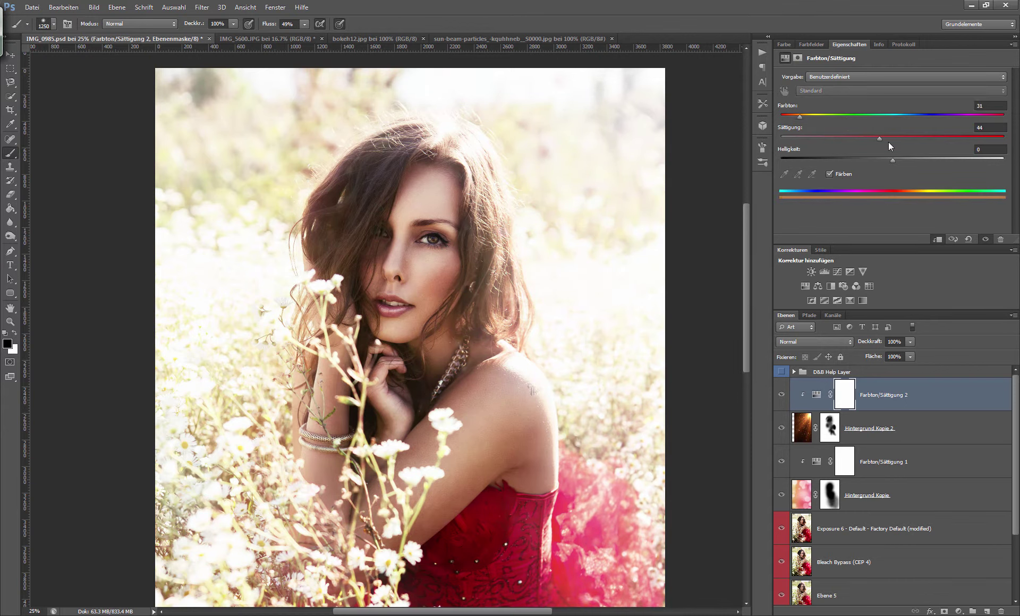
pyautogui.click(781, 399)
# Make a feathered elliptical selection around the woman and invert it to target the edges.
pyautogui.doubleClick(781, 434)
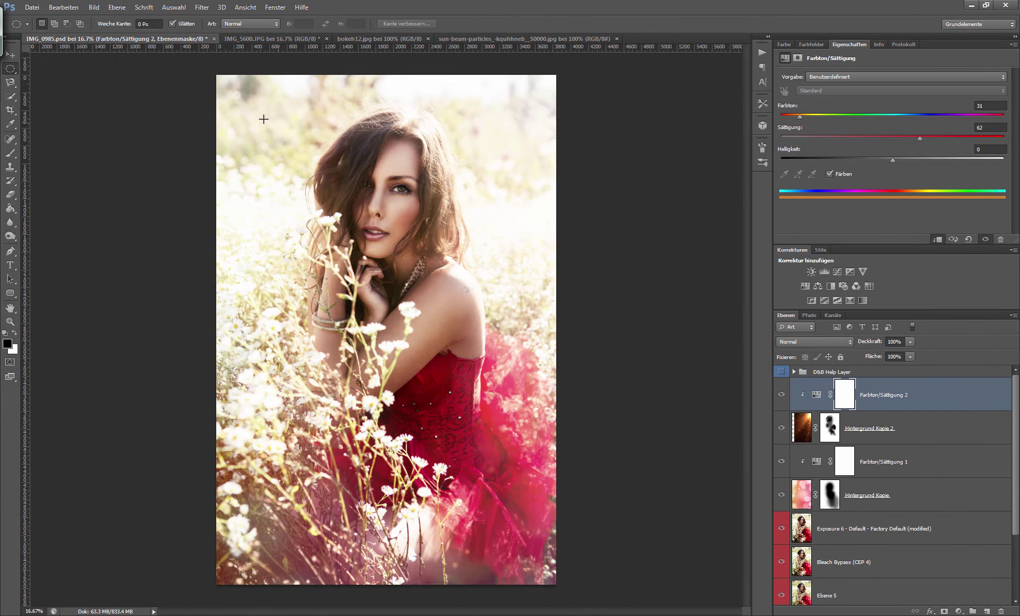
pyautogui.moveTo(523, 515); pyautogui.dragTo(535, 559)
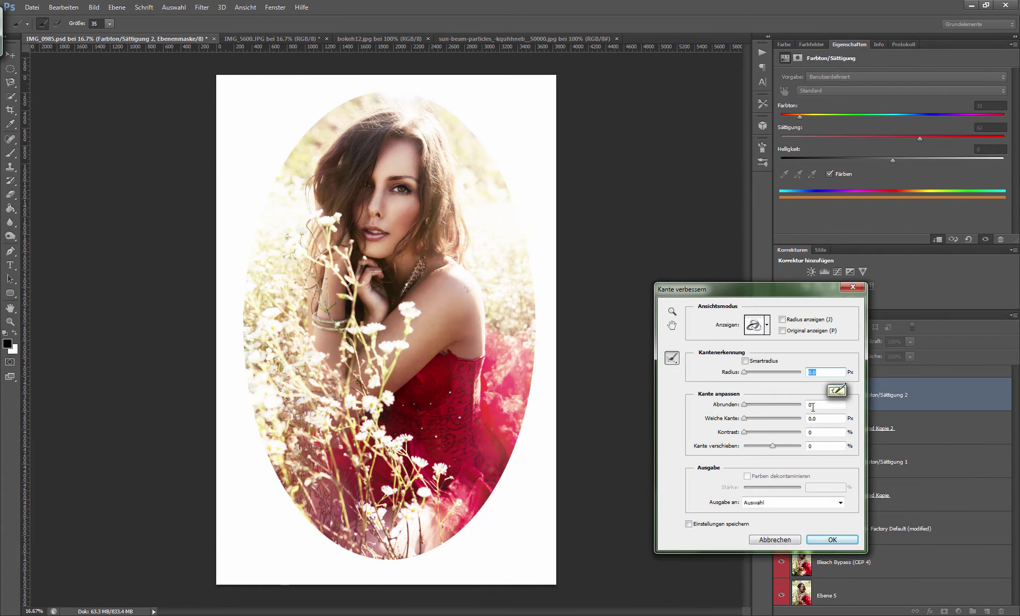
pyautogui.press('Tab')
pyautogui.press('Tab')
pyautogui.click(821, 539)
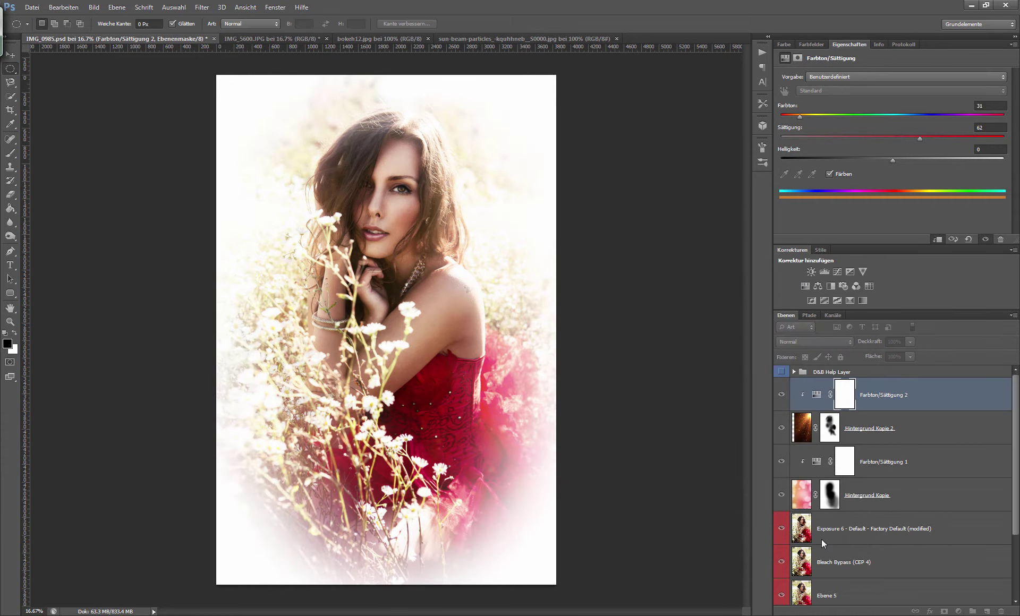
pyautogui.hotkey('ctrl', 'shift', 'i')
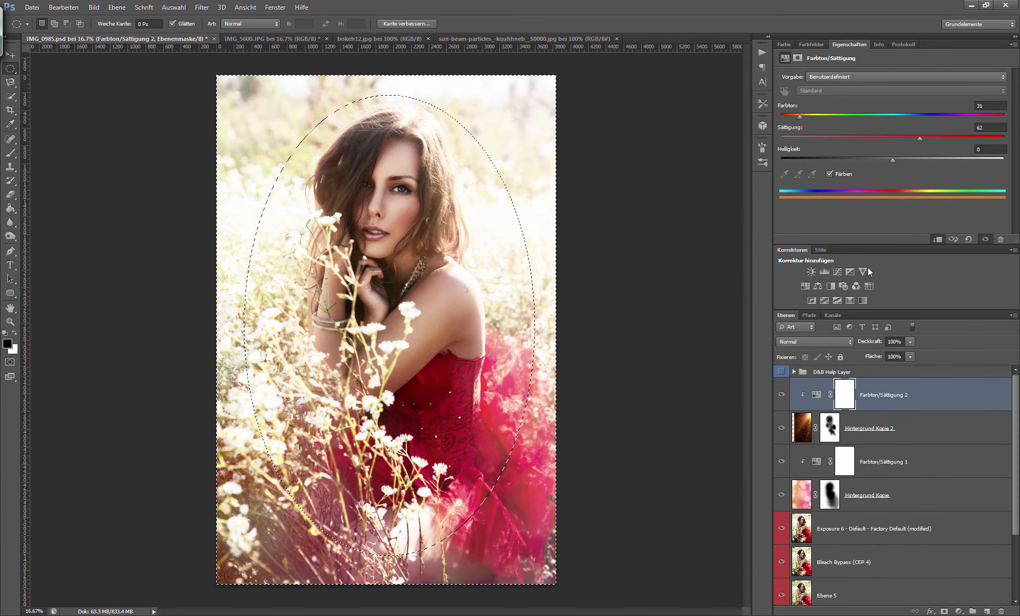
# Add an edge-masked Levels layer with black point 22, midtones 0.89, in Luminosity blending.
pyautogui.click(824, 271)
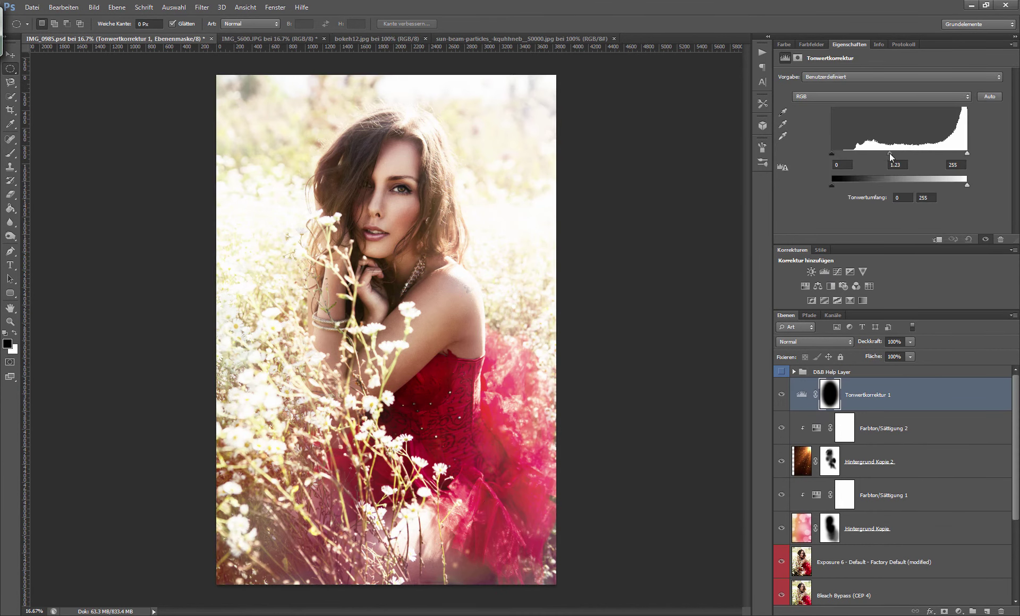
pyautogui.moveTo(899, 154); pyautogui.dragTo(909, 153)
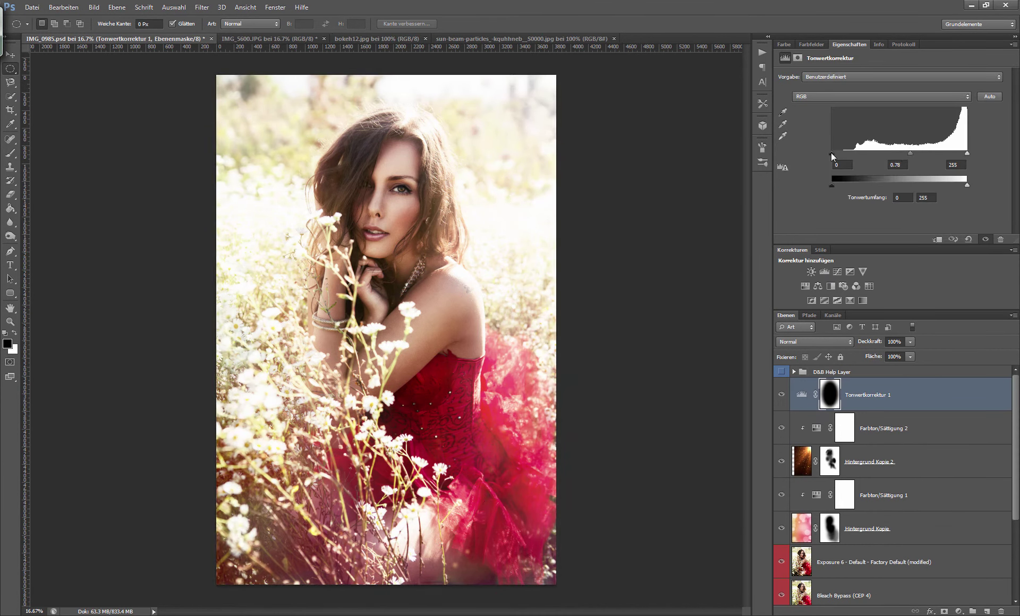
pyautogui.moveTo(831, 153); pyautogui.dragTo(843, 153)
pyautogui.moveTo(919, 154); pyautogui.dragTo(908, 154)
pyautogui.click(814, 341)
pyautogui.click(796, 609)
pyautogui.click(956, 610)
# Replace an accidental Gradient Map with a Gradient Fill layer: Radial, Reverse, angle 39.09°.
pyautogui.click(951, 595)
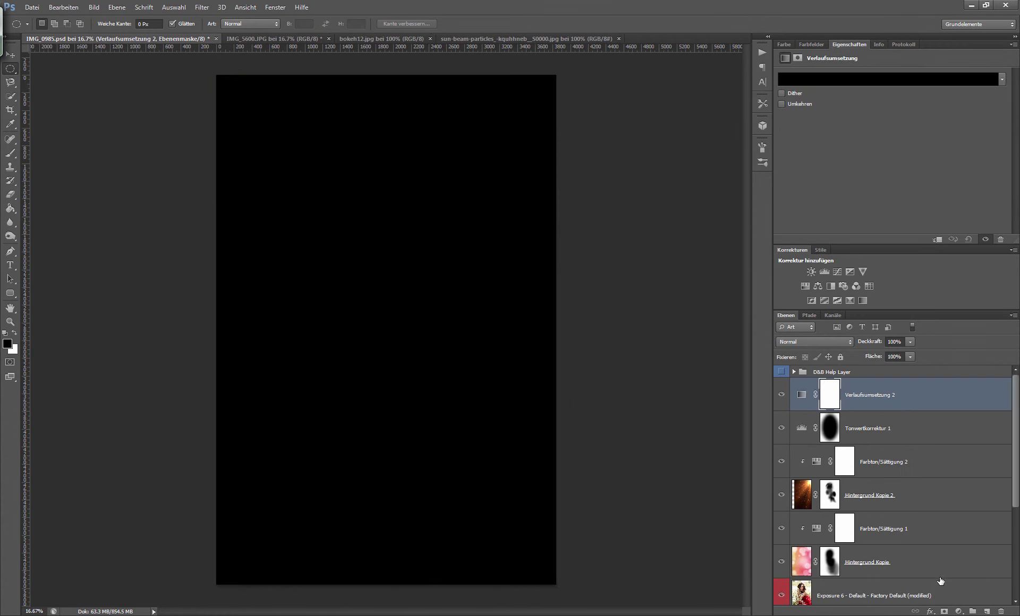
pyautogui.hotkey('ctrl', 'z')
pyautogui.click(956, 611)
pyautogui.click(935, 392)
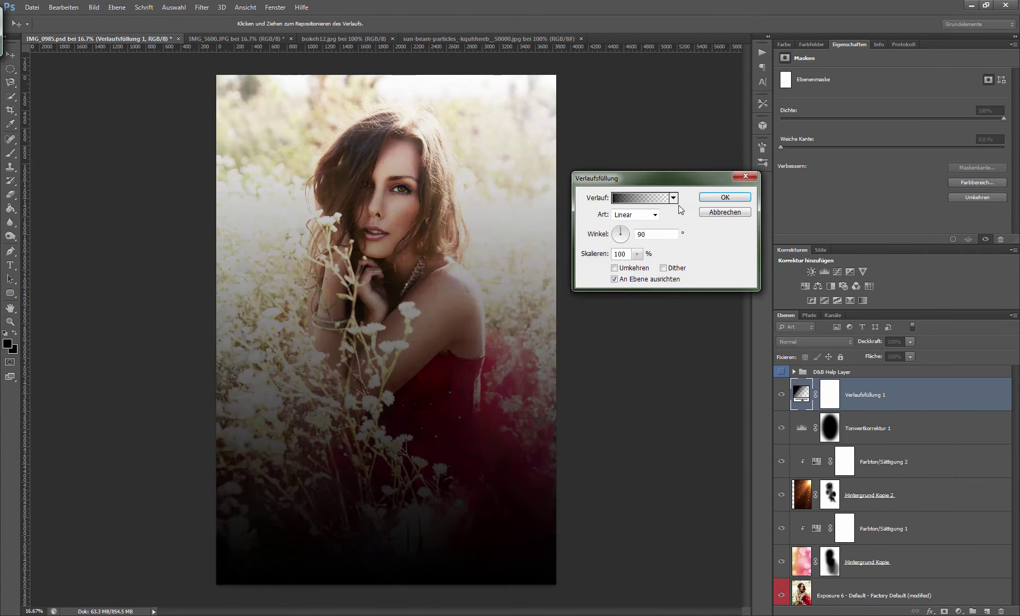
pyautogui.click(627, 227)
pyautogui.click(655, 214)
pyautogui.click(627, 229)
pyautogui.click(614, 268)
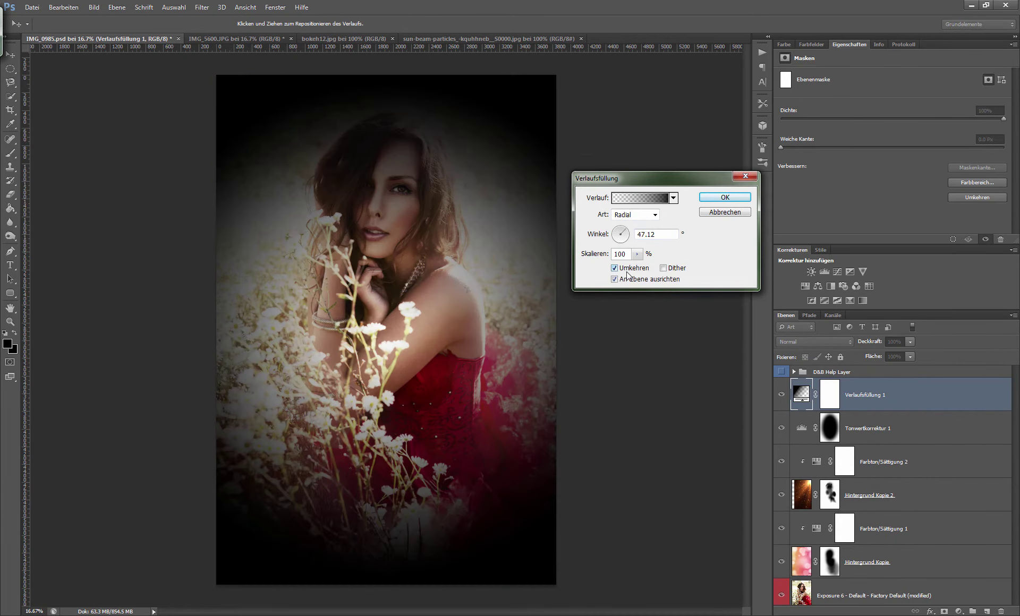
pyautogui.click(620, 234)
# Change the gradient's left colour stop to light blue.
pyautogui.click(639, 197)
pyautogui.click(681, 438)
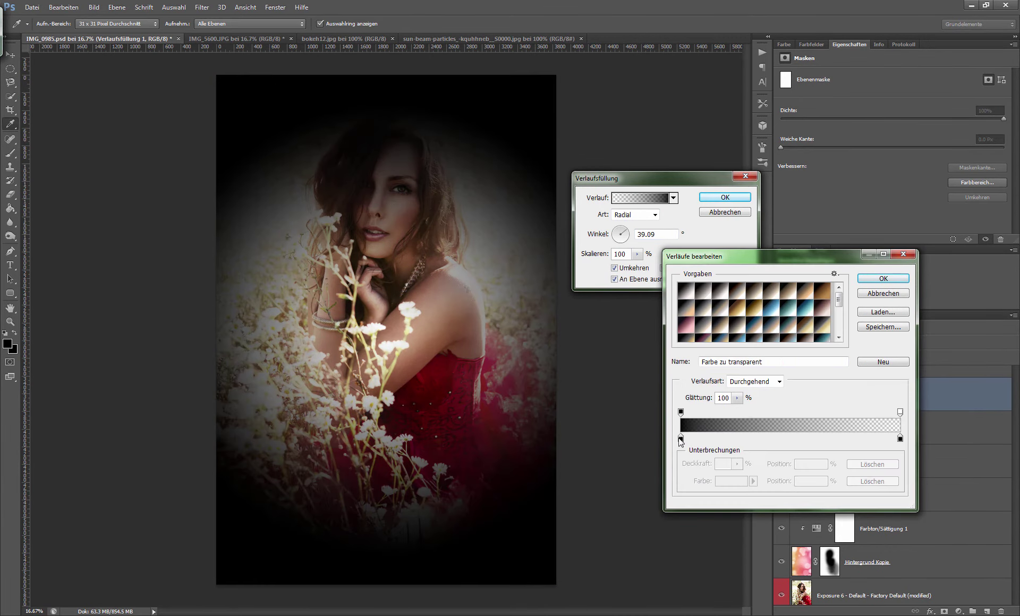
pyautogui.click(731, 480)
pyautogui.click(795, 218)
pyautogui.moveTo(814, 234)
pyautogui.mouseDown()
pyautogui.moveTo(814, 140)
pyautogui.moveTo(814, 165)
pyautogui.mouseUp()
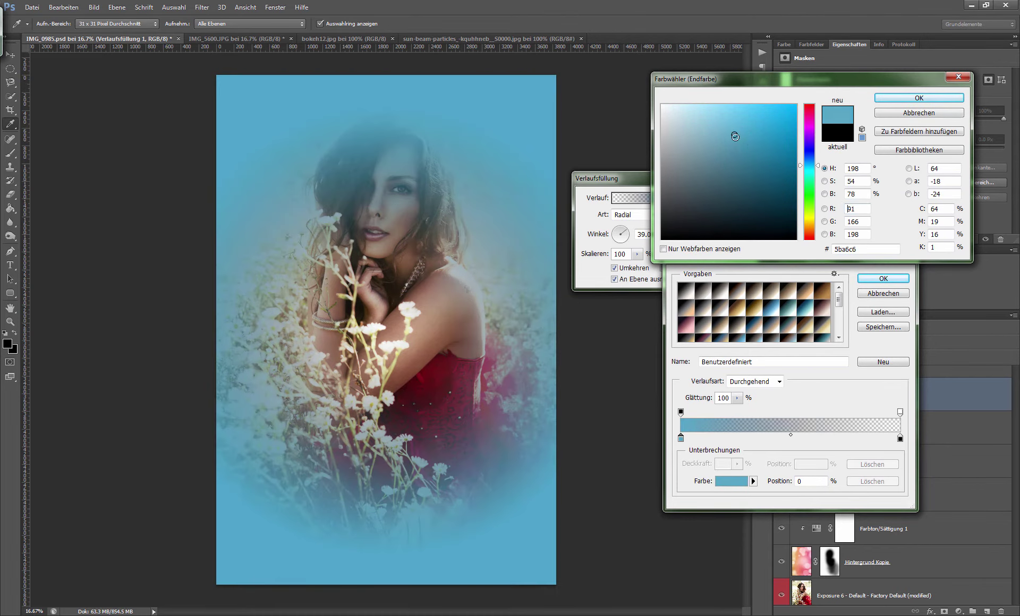
pyautogui.moveTo(735, 134); pyautogui.dragTo(714, 118)
pyautogui.click(918, 98)
pyautogui.click(883, 278)
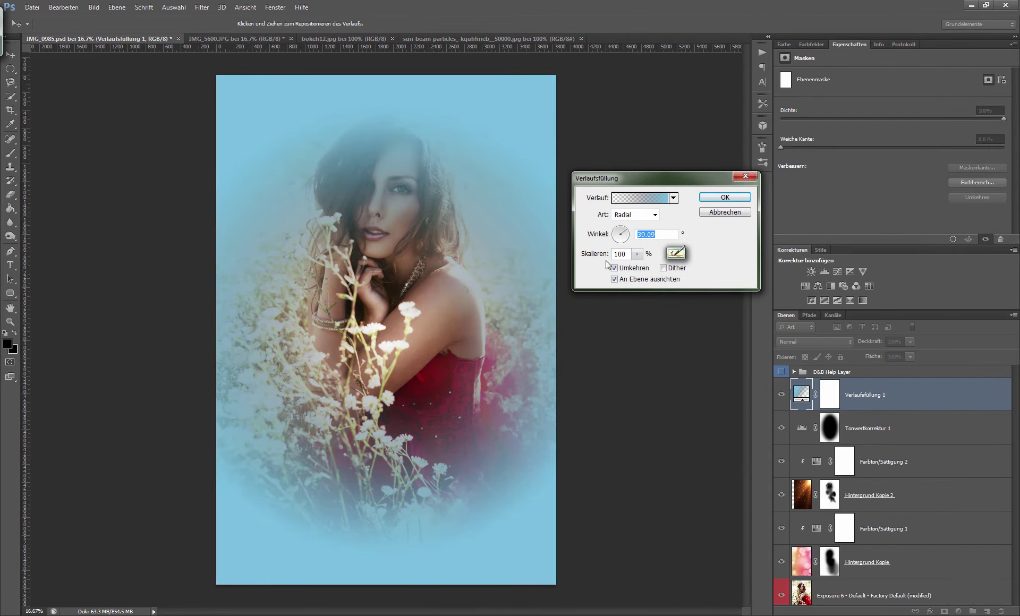
# Set the gradient scale to 150% and blend the fill layer as Soft Light.
pyautogui.doubleClick(617, 254)
pyautogui.write('150')
pyautogui.click(724, 197)
pyautogui.click(814, 342)
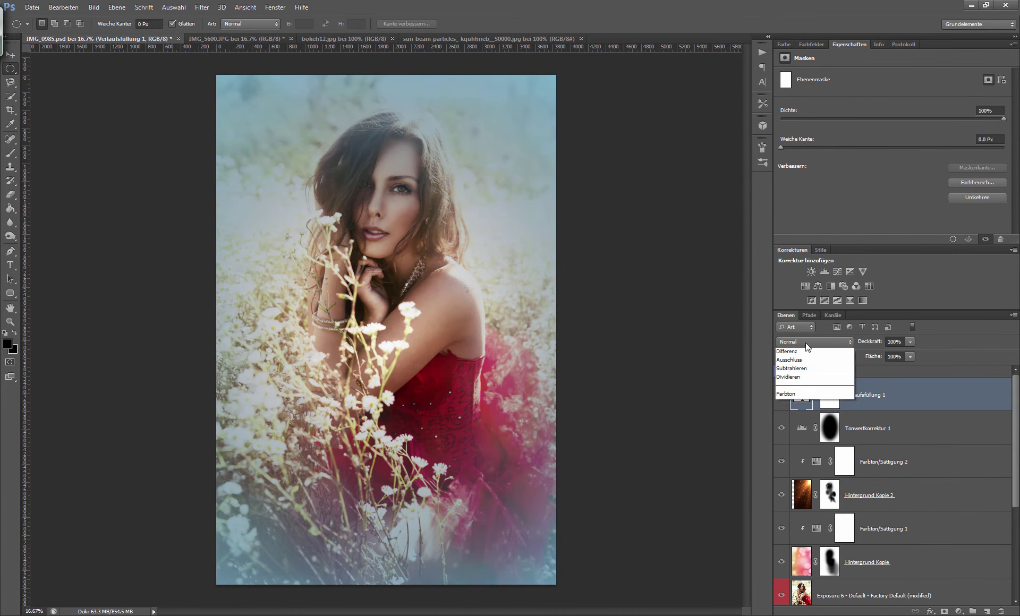
pyautogui.click(796, 486)
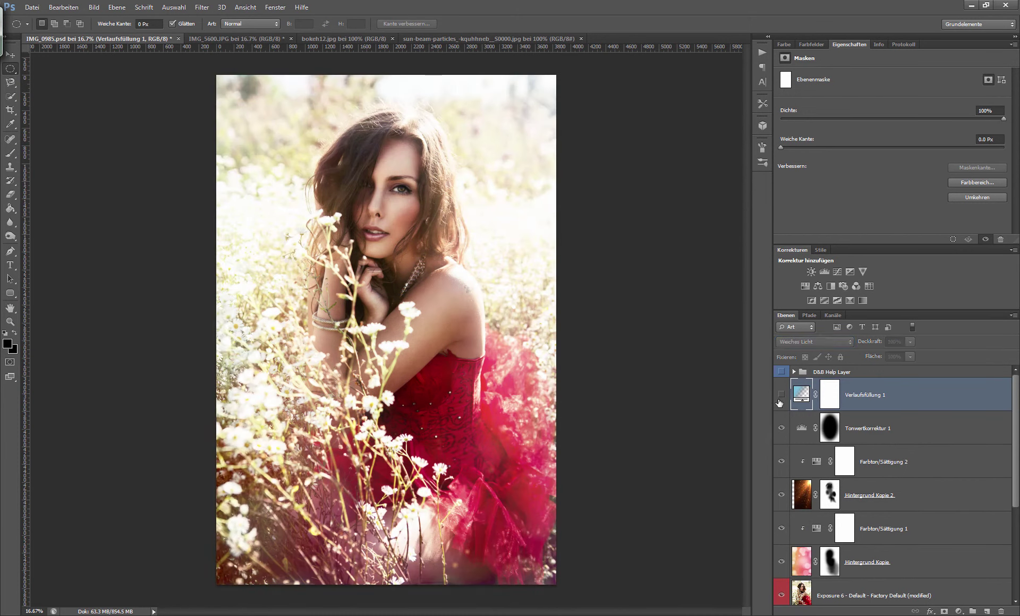
# Reopen the gradient fill and try dark purple and plum shades for the left colour stop.
pyautogui.doubleClick(803, 394)
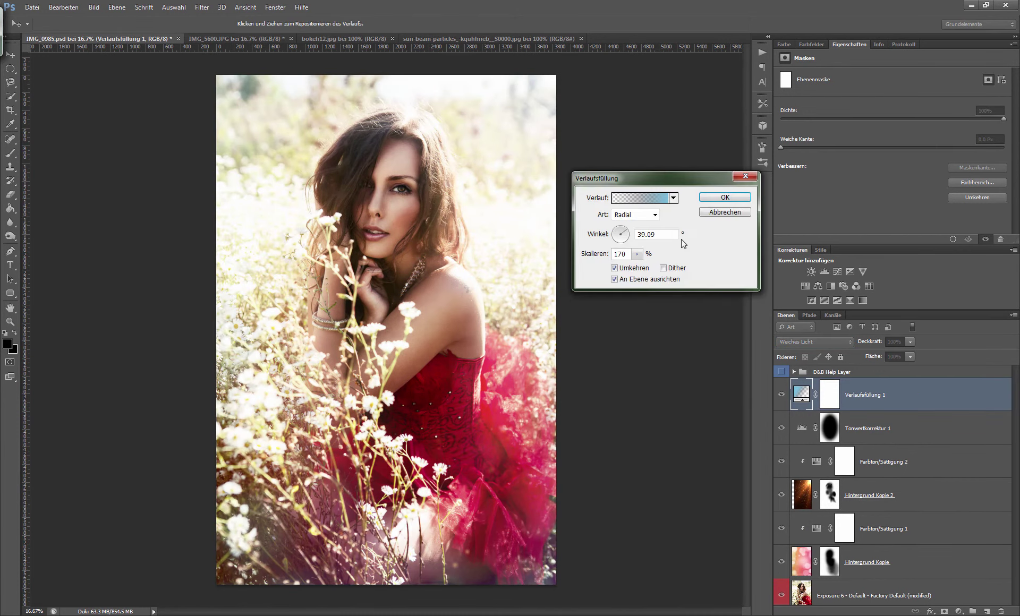
pyautogui.click(632, 198)
pyautogui.click(680, 437)
pyautogui.click(725, 480)
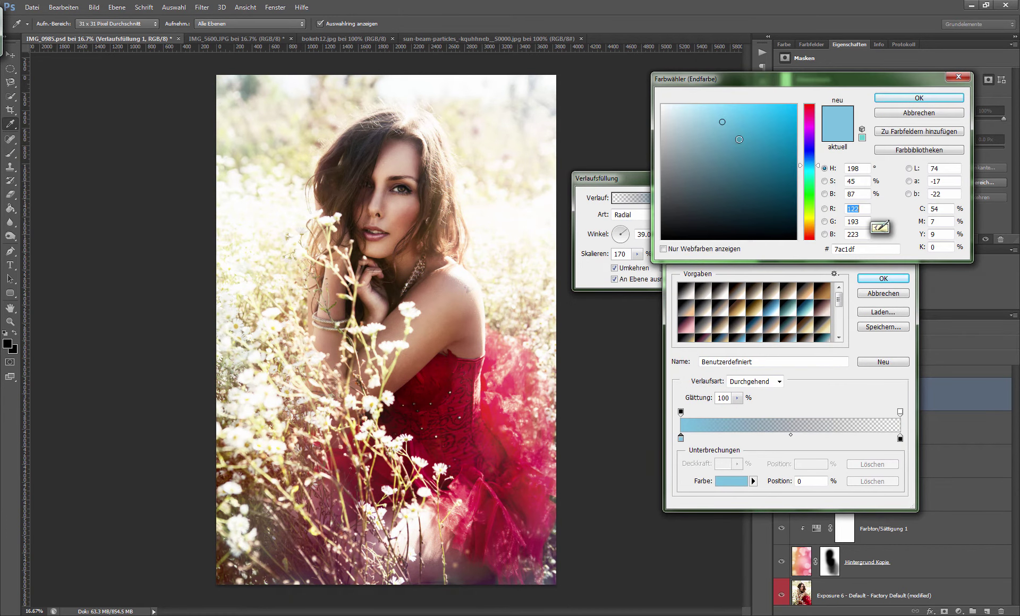
pyautogui.moveTo(739, 139); pyautogui.dragTo(740, 223)
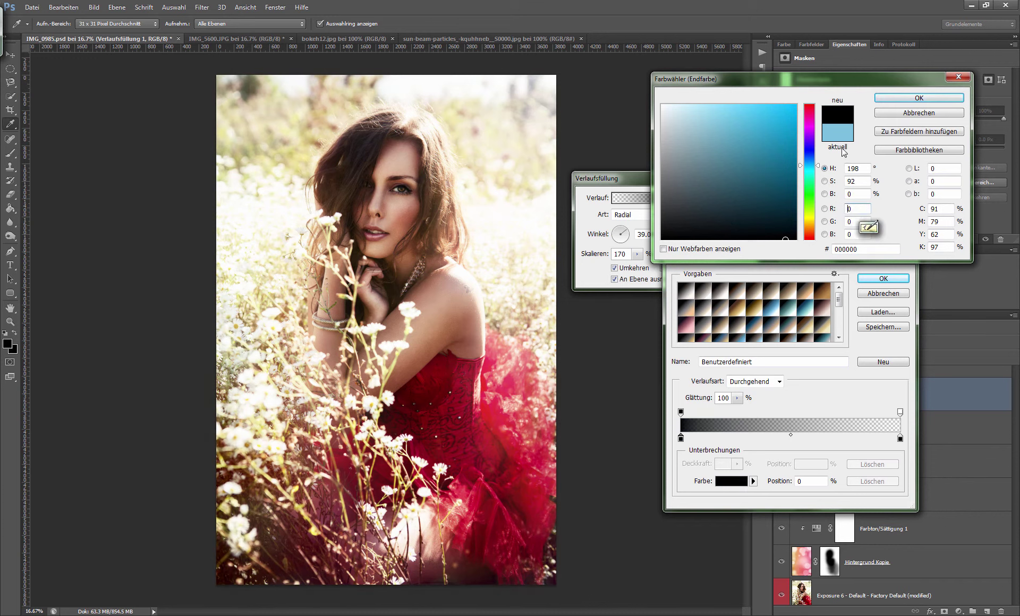
pyautogui.click(760, 154)
pyautogui.click(809, 126)
pyautogui.click(696, 237)
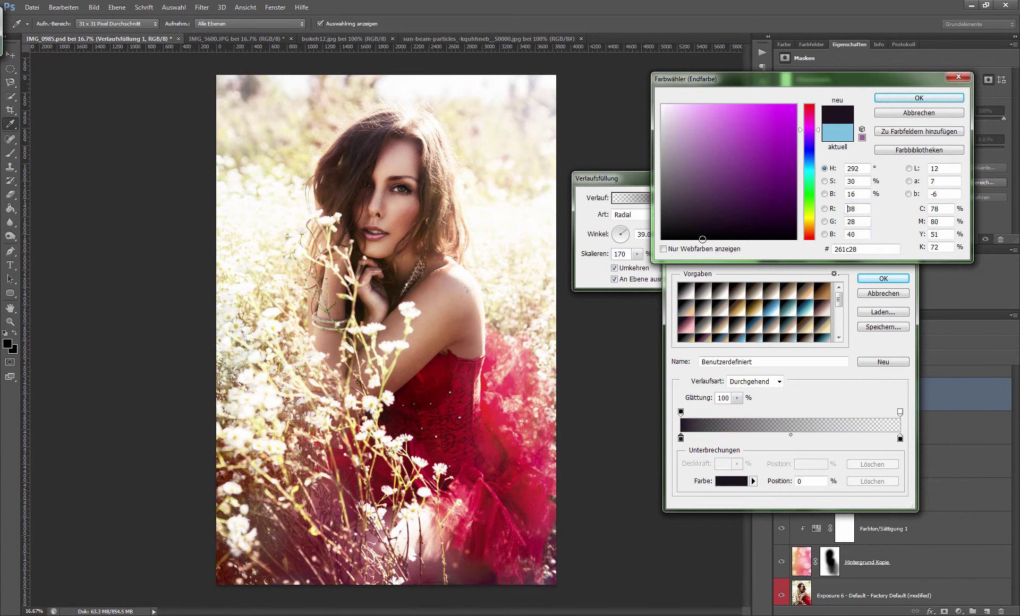
pyautogui.click(744, 230)
pyautogui.click(740, 216)
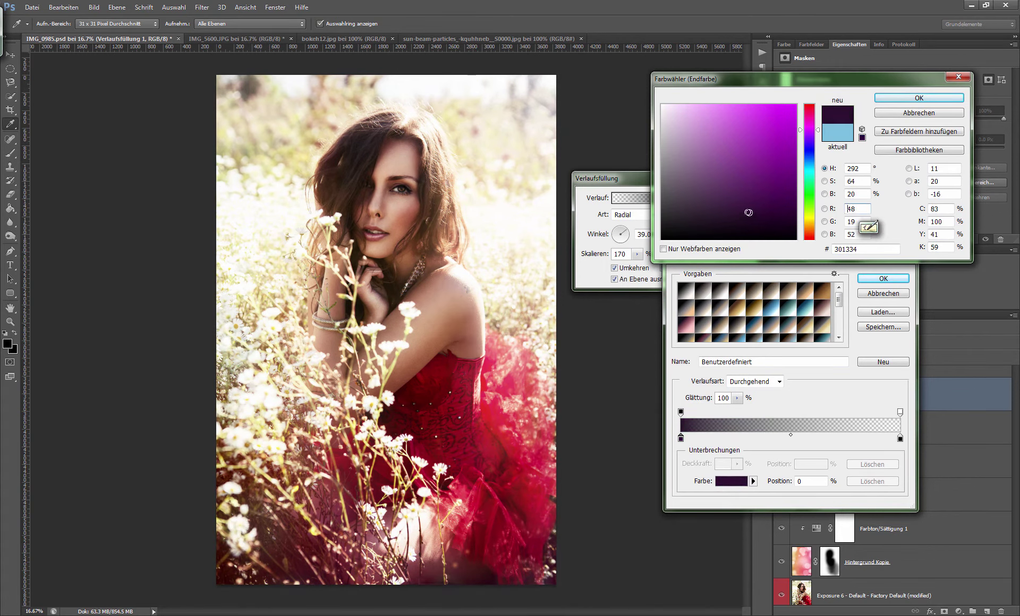
pyautogui.press('Return')
pyautogui.press('Return')
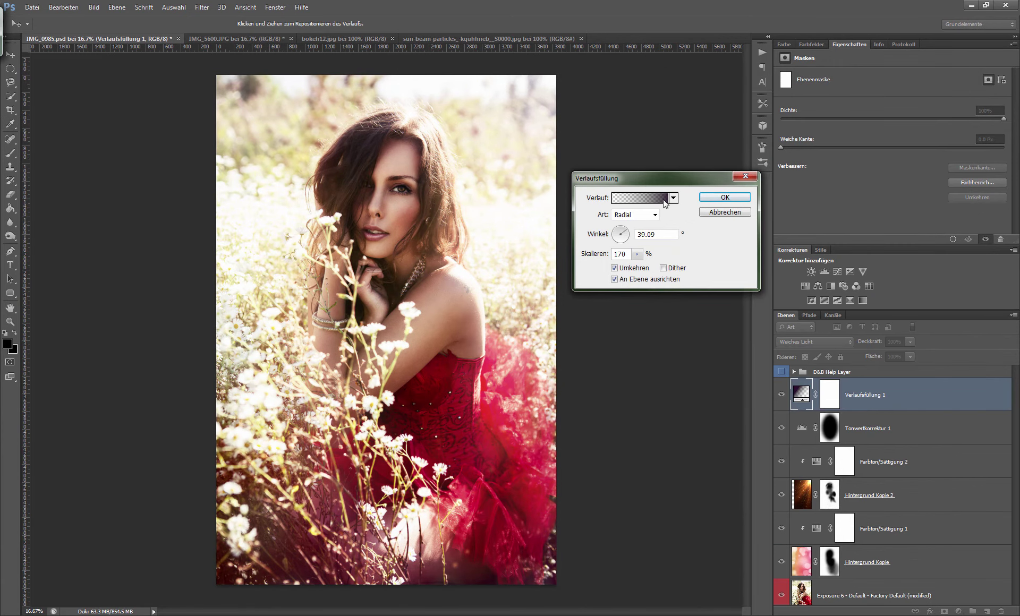
# Set the left stop to purple #925bb9 and turn the gradient angle to 85.6°.
pyautogui.click(664, 198)
pyautogui.click(680, 437)
pyautogui.click(731, 480)
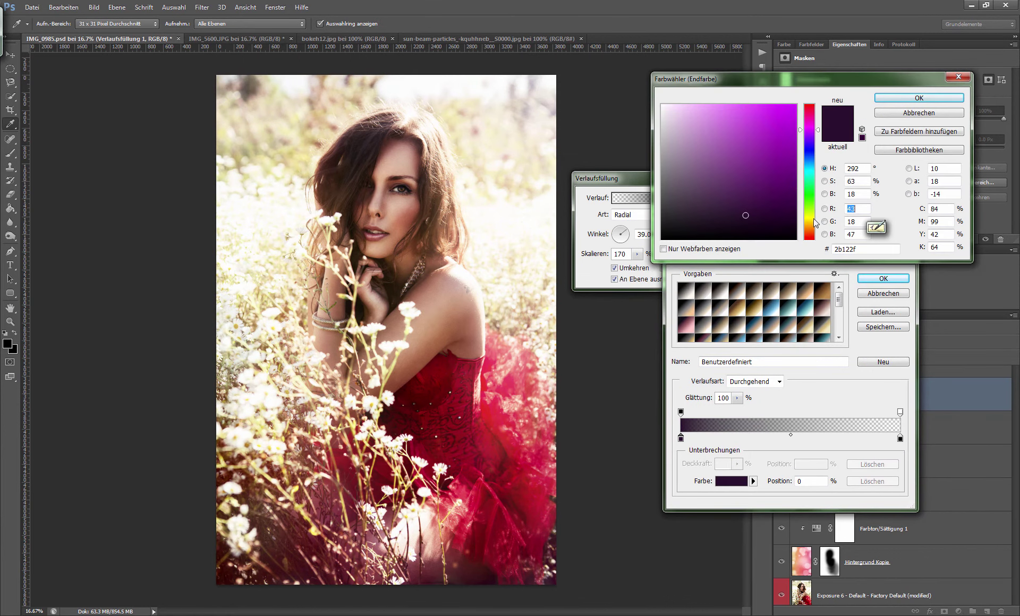
pyautogui.click(813, 226)
pyautogui.click(729, 141)
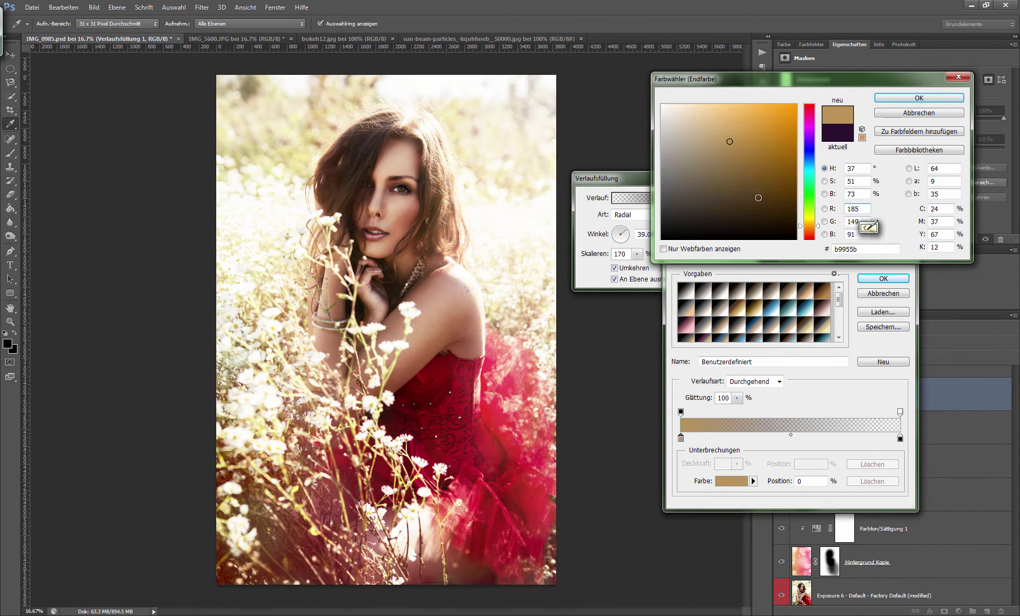
pyautogui.moveTo(811, 139); pyautogui.dragTo(811, 142)
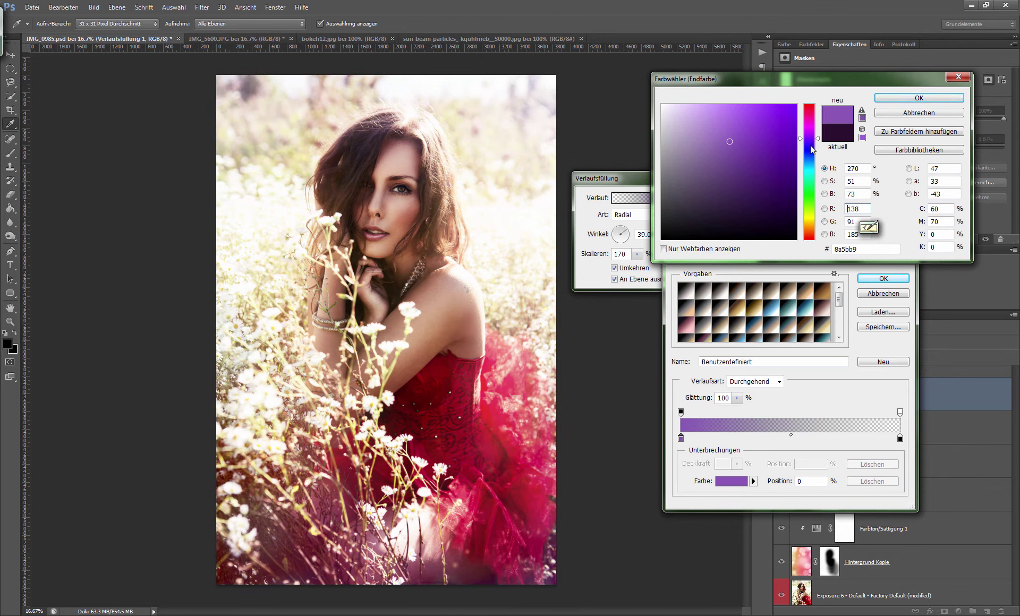
pyautogui.click(813, 224)
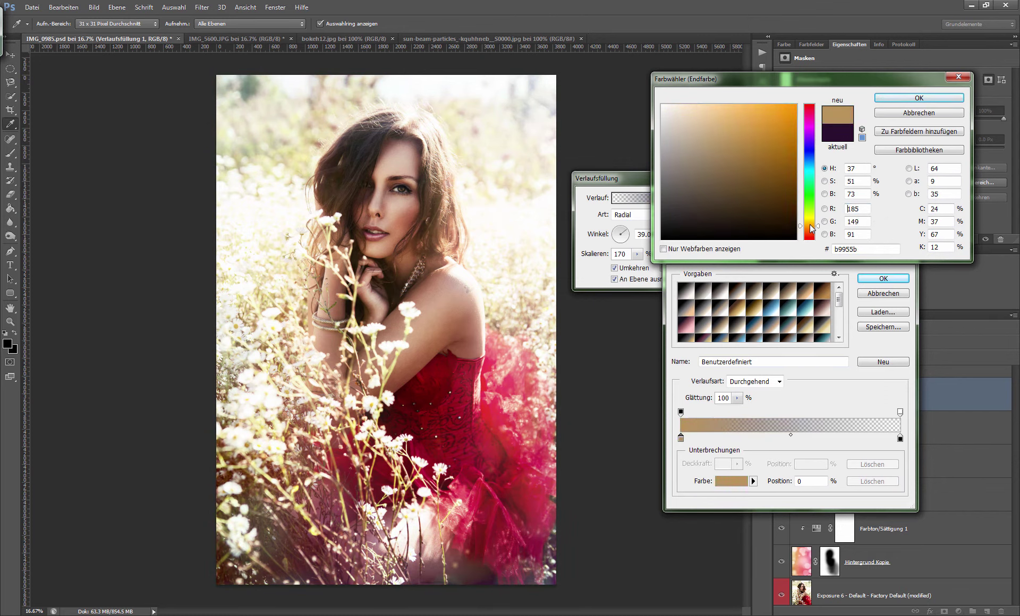
pyautogui.click(814, 150)
pyautogui.moveTo(814, 166); pyautogui.dragTo(814, 140)
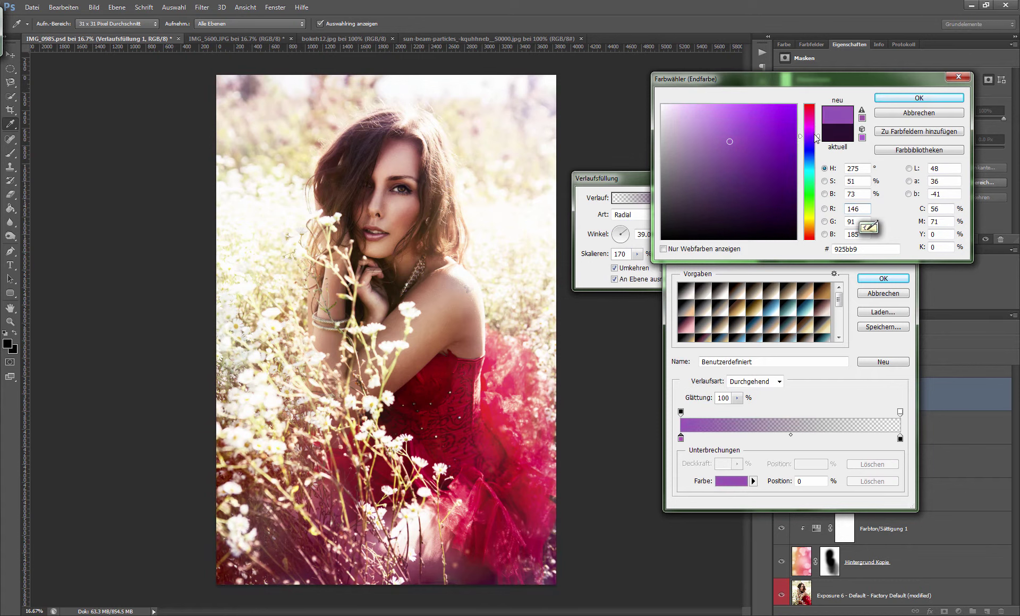
pyautogui.click(919, 98)
pyautogui.click(883, 278)
pyautogui.click(621, 240)
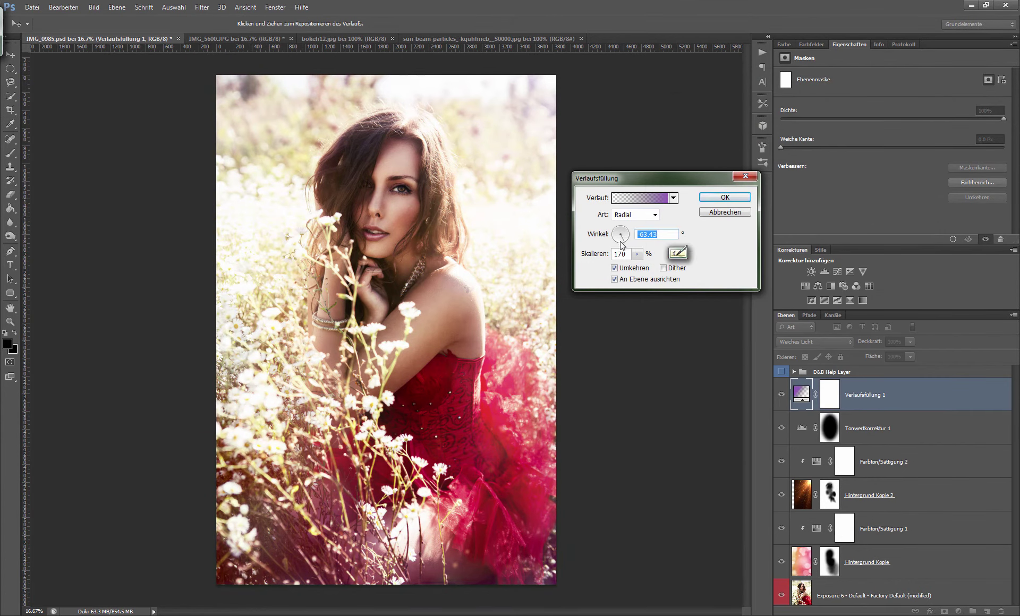
pyautogui.moveTo(621, 245); pyautogui.dragTo(621, 227)
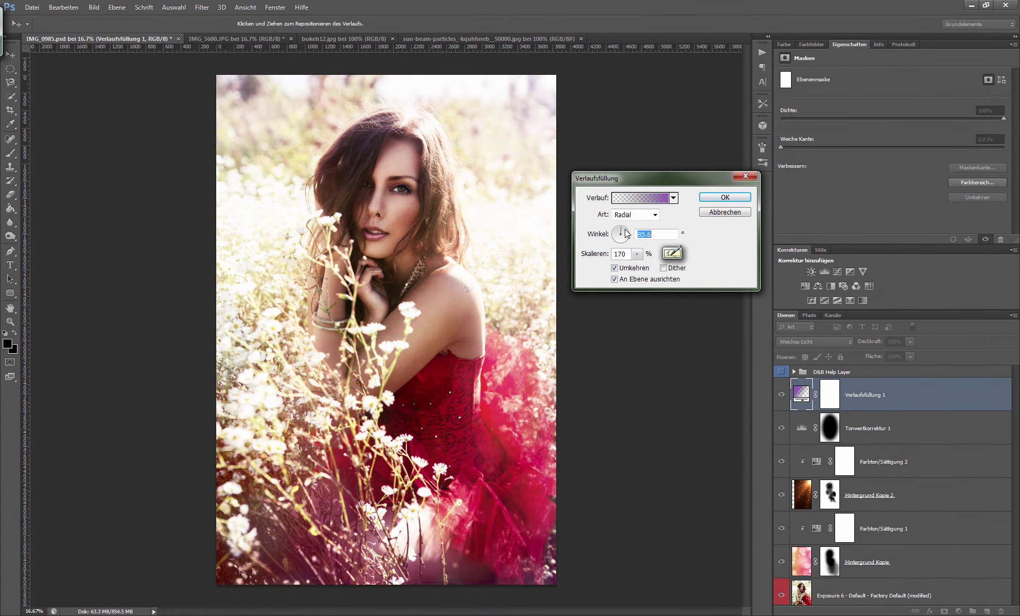
# Confirm the gradient fill and, after previewing other blend modes, keep it in Weiches Licht.
pyautogui.press('Return')
pyautogui.click(837, 343)
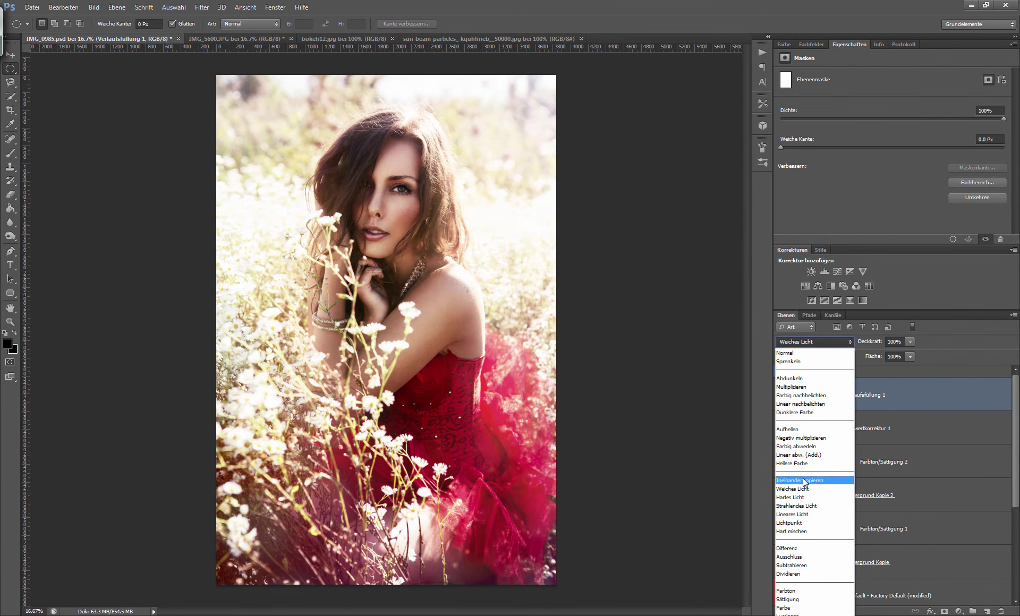
pyautogui.click(799, 480)
pyautogui.click(813, 342)
pyautogui.click(791, 387)
pyautogui.click(812, 342)
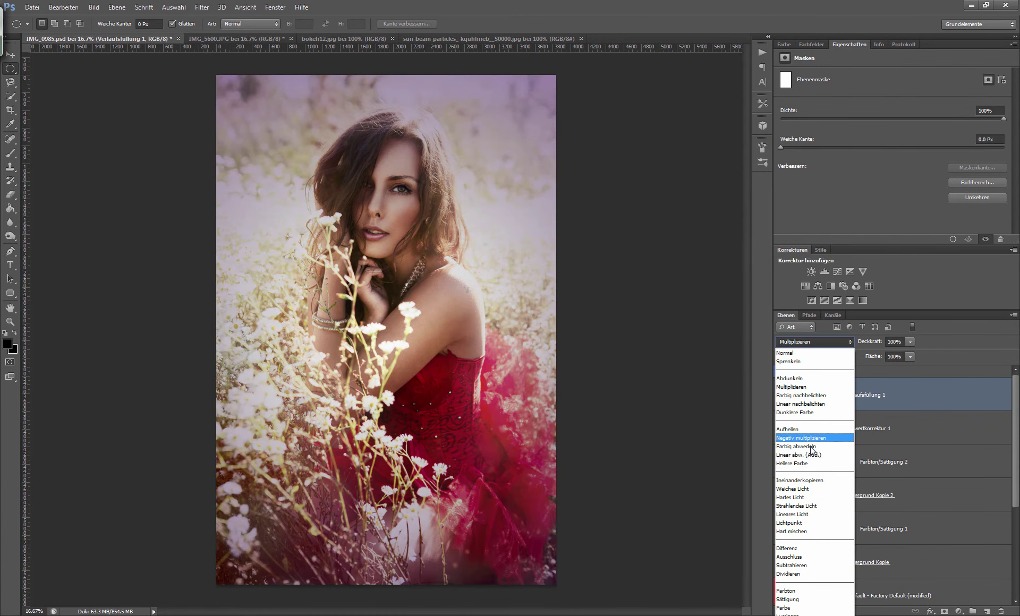
pyautogui.click(811, 447)
pyautogui.press('Down')
pyautogui.press('Down')
pyautogui.press('Down')
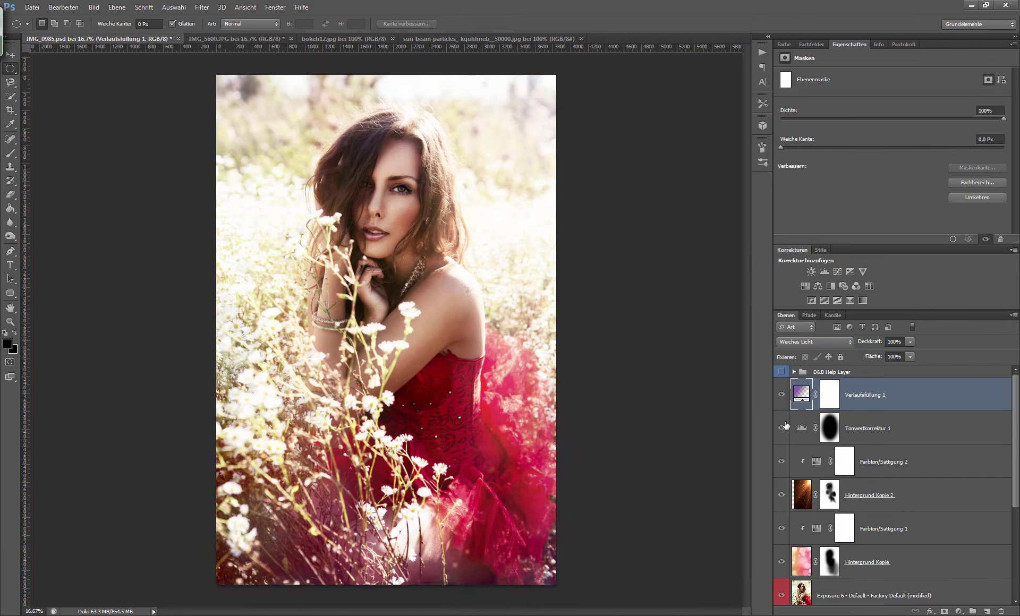
# Group the layers from Verlaufsfüllung 1 to Hintergrund Kopie into Gruppe 1 and expand it.
pyautogui.keyDown('shift'); pyautogui.click(920, 564); pyautogui.keyUp('shift')
pyautogui.hotkey('ctrl', 'g')
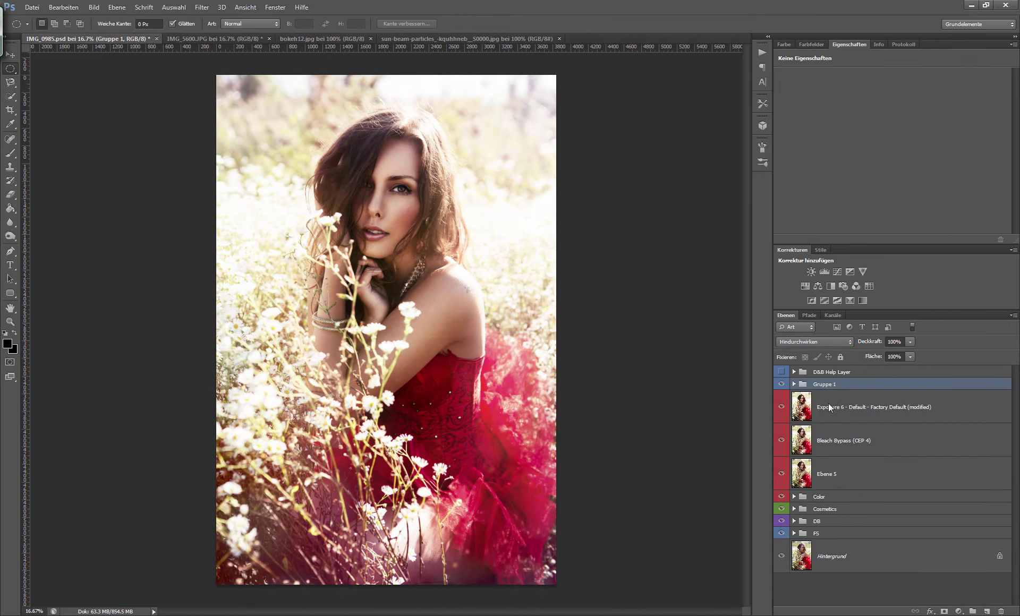
pyautogui.click(782, 384)
pyautogui.click(794, 385)
pyautogui.doubleClick(817, 406)
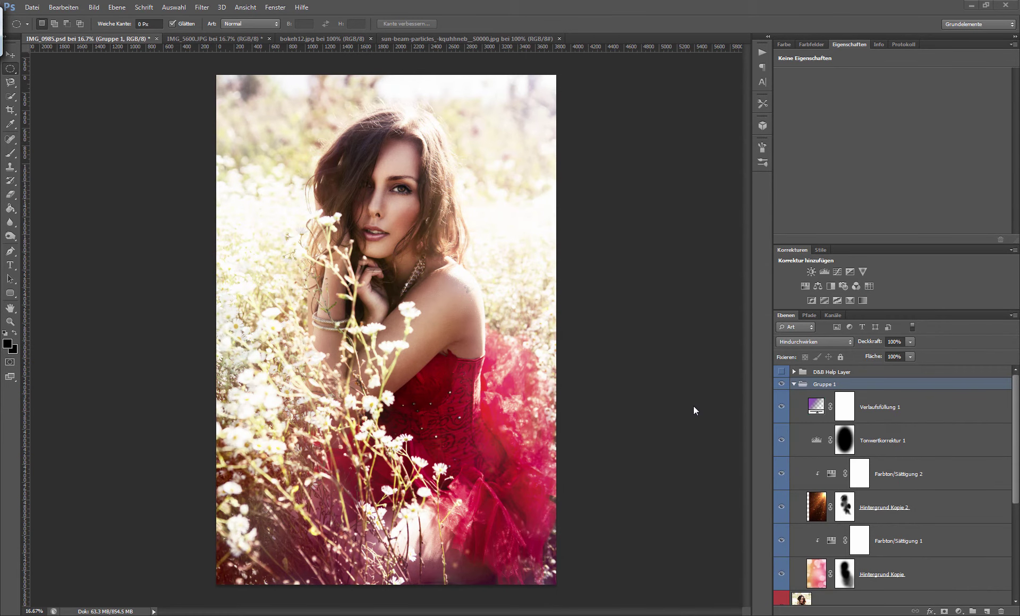
pyautogui.click(32, 7)
# Save the portrait document, dismissing the save warning that appears.
pyautogui.click(103, 124)
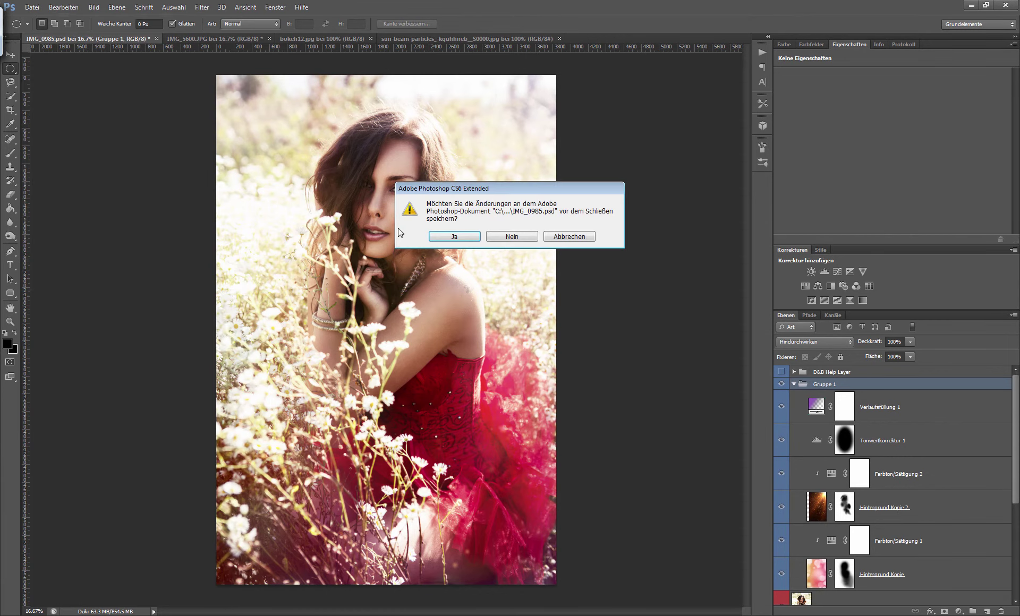
pyautogui.click(576, 240)
pyautogui.click(32, 6)
pyautogui.click(101, 125)
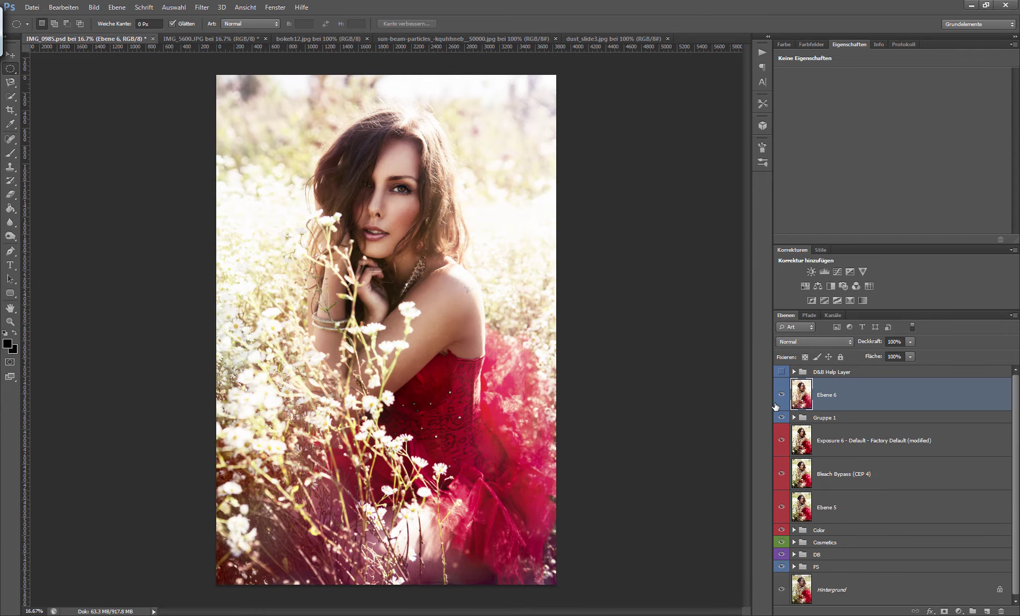
# Duplicate the dust_slide3 image's layer into IMG_0985.psd.
pyautogui.click(613, 41)
pyautogui.rightClick(860, 377)
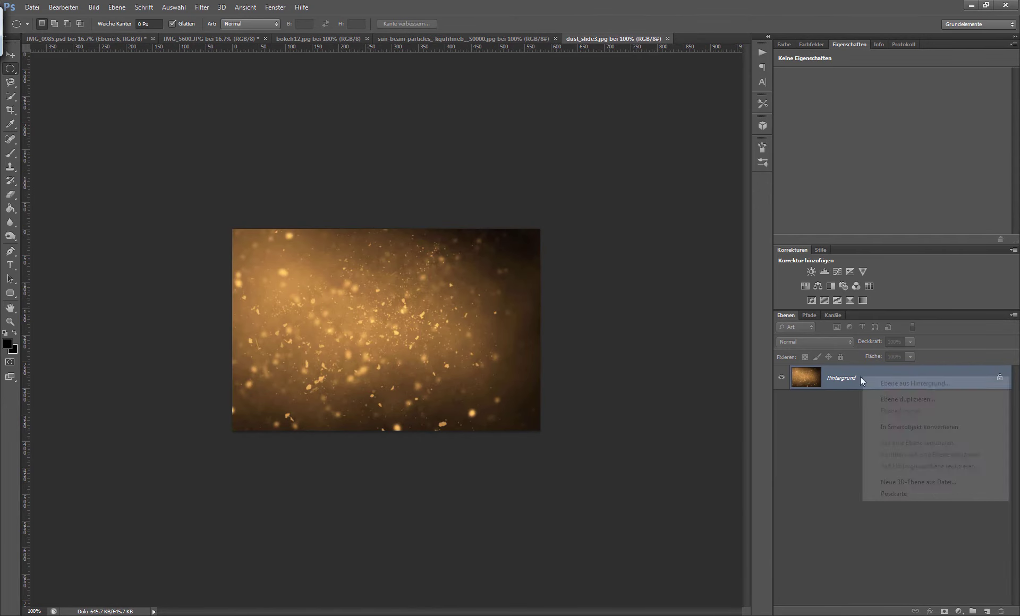
pyautogui.click(884, 392)
pyautogui.click(507, 236)
pyautogui.press('Return')
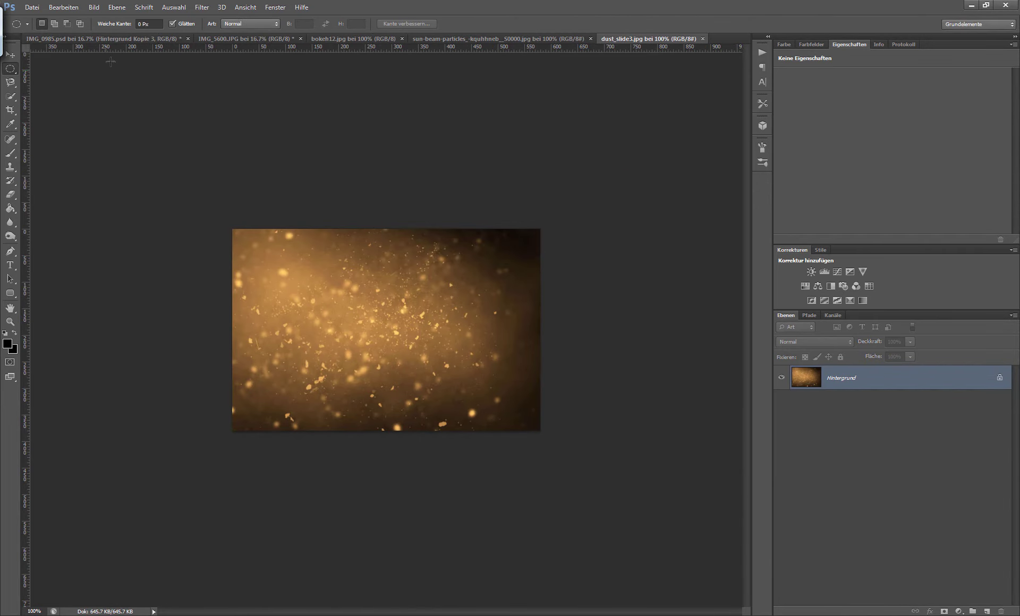
# Rotate the dust layer 90°, scale it to cover the canvas, and set it to Screen.
pyautogui.hotkey('ctrl', 't')
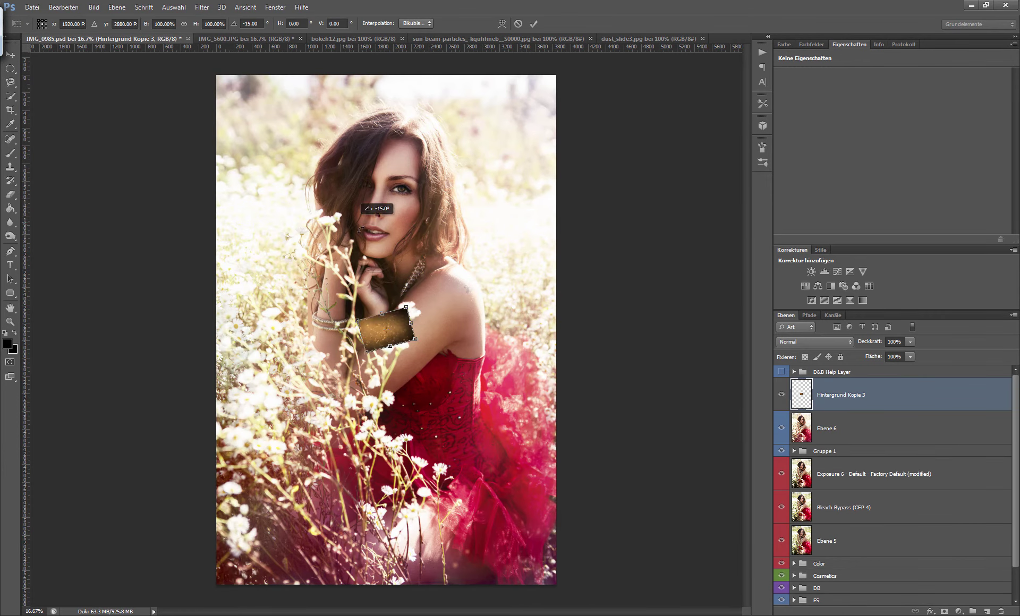
pyautogui.moveTo(464, 297); pyautogui.dragTo(270, 417)
pyautogui.moveTo(380, 329)
pyautogui.mouseDown()
pyautogui.moveTo(238, 143)
pyautogui.moveTo(387, 371)
pyautogui.moveTo(556, 586)
pyautogui.mouseUp()
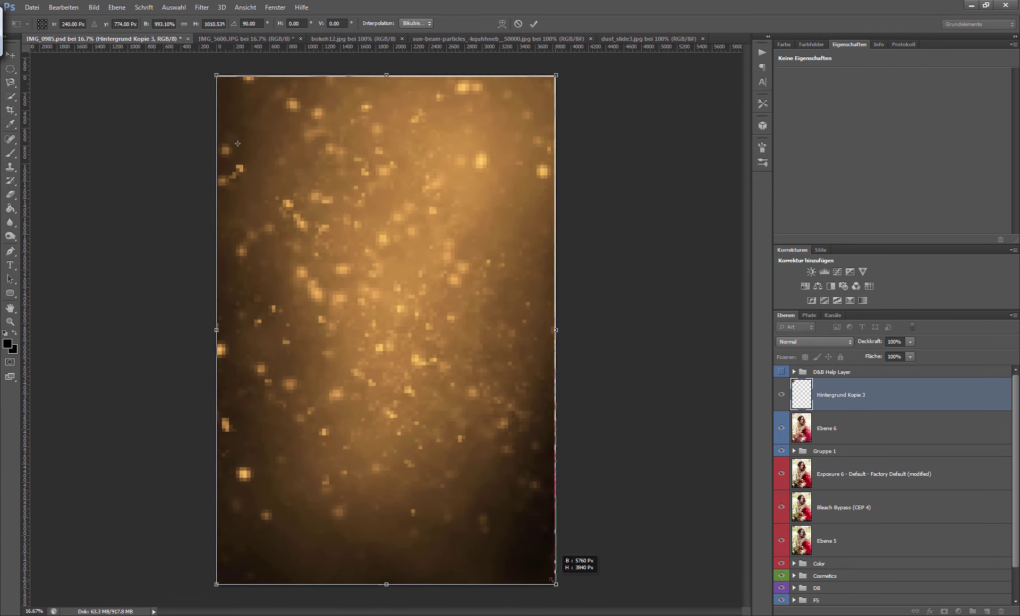
pyautogui.press('Return')
pyautogui.press('m')
pyautogui.click(842, 342)
pyautogui.click(802, 395)
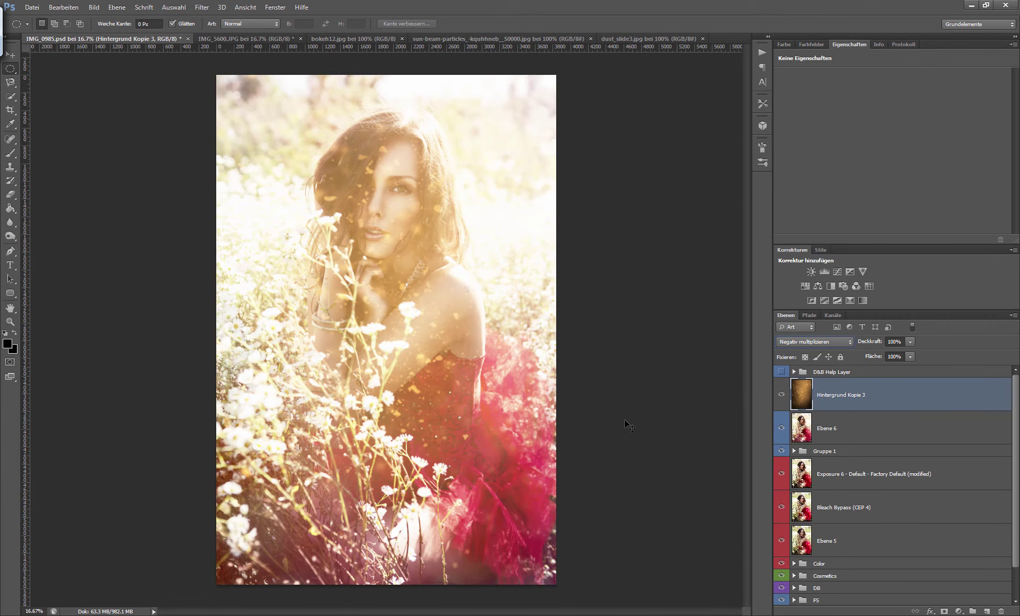
# Nudge the dust layer's size and position, then add a white layer mask.
pyautogui.hotkey('ctrl', 't')
pyautogui.moveTo(563, 331); pyautogui.dragTo(557, 331)
pyautogui.moveTo(505, 379)
pyautogui.mouseDown()
pyautogui.moveTo(422, 408)
pyautogui.moveTo(555, 346)
pyautogui.moveTo(505, 373)
pyautogui.mouseUp()
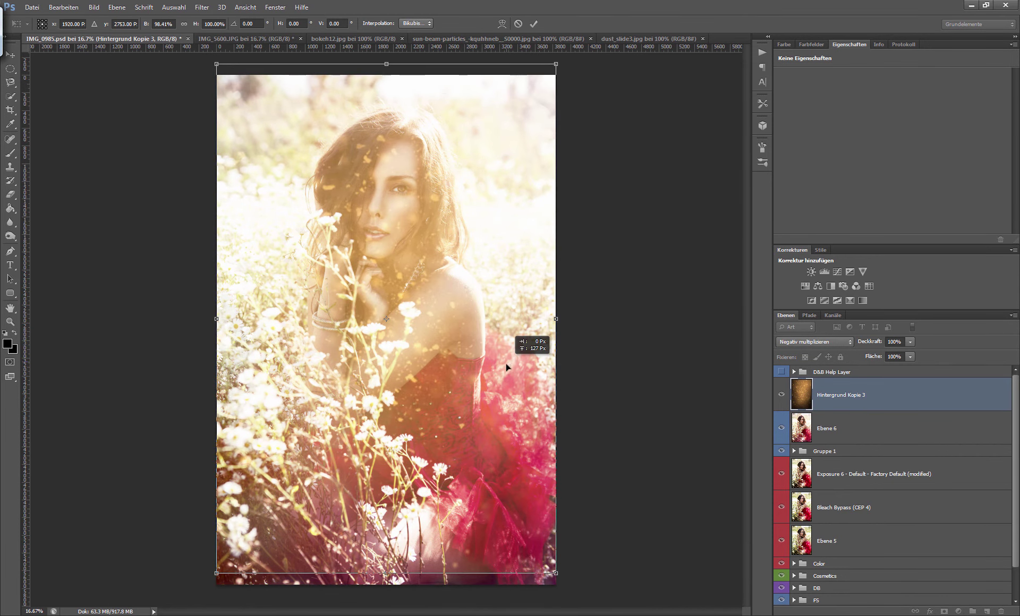
pyautogui.press('Return')
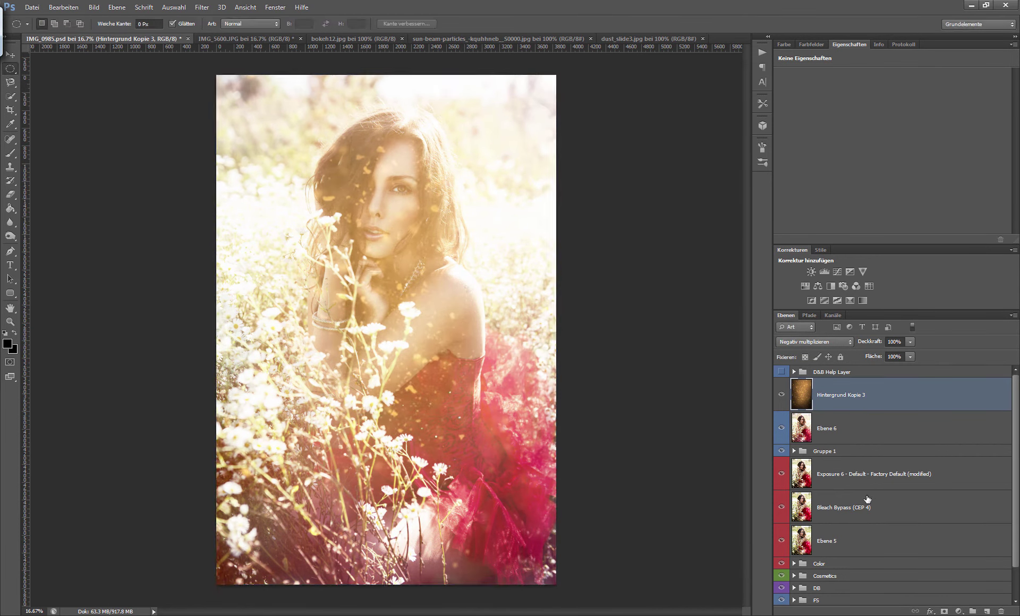
pyautogui.click(944, 611)
# Paint black on the dust mask with a soft, low-flow brush over the face, hair and dress.
pyautogui.press('b')
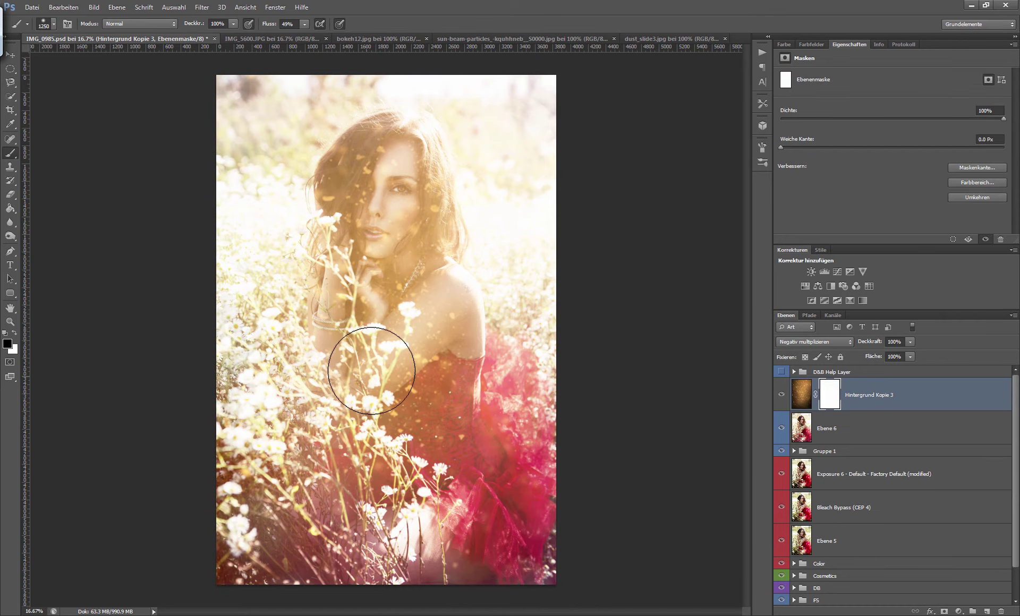
pyautogui.moveTo(376, 185)
pyautogui.mouseDown()
pyautogui.moveTo(387, 239)
pyautogui.moveTo(373, 185)
pyautogui.mouseUp()
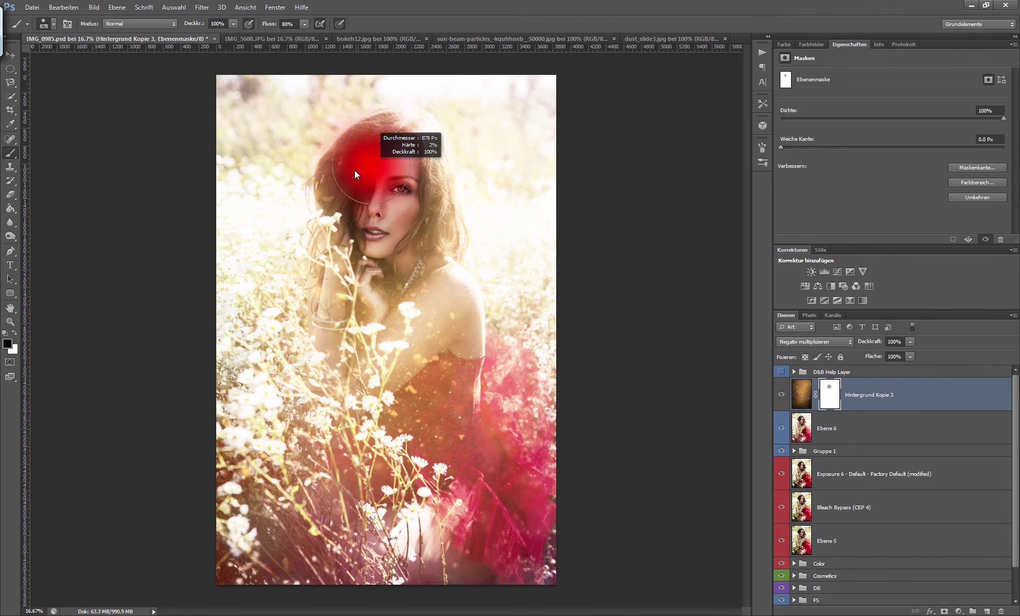
pyautogui.moveTo(383, 138)
pyautogui.mouseDown()
pyautogui.moveTo(345, 159)
pyautogui.moveTo(391, 199)
pyautogui.moveTo(420, 244)
pyautogui.moveTo(421, 313)
pyautogui.moveTo(398, 390)
pyautogui.moveTo(428, 405)
pyautogui.moveTo(499, 526)
pyautogui.moveTo(444, 307)
pyautogui.moveTo(360, 295)
pyautogui.moveTo(363, 337)
pyautogui.mouseUp()
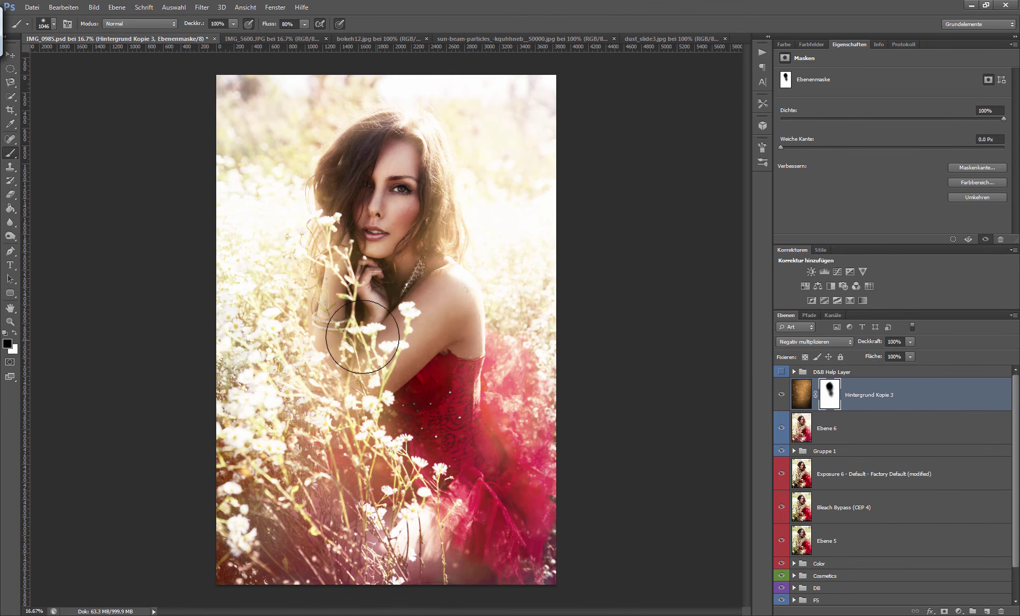
pyautogui.rightClick(396, 353)
pyautogui.press('Return')
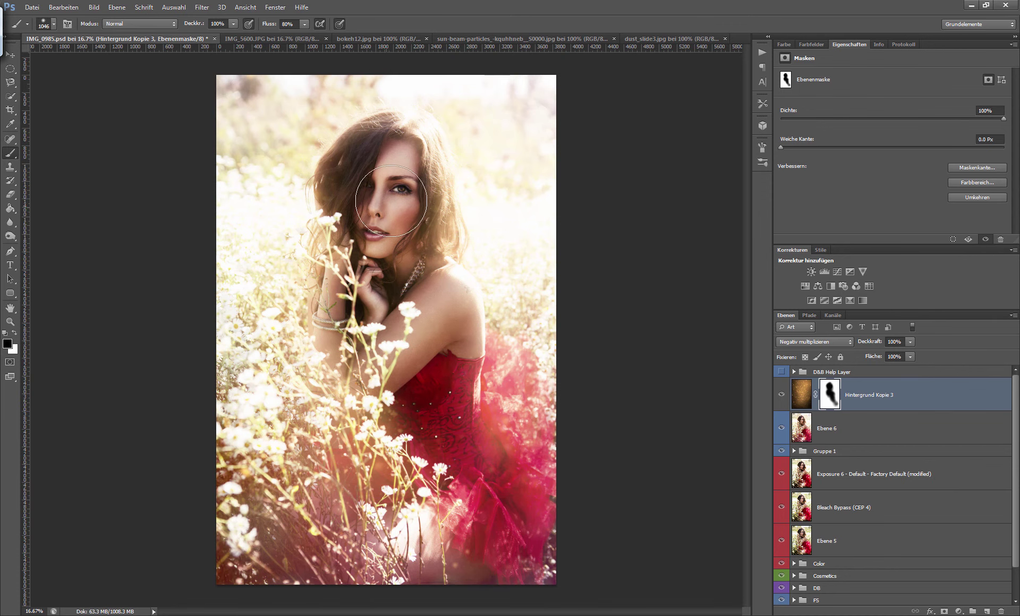
pyautogui.moveTo(356, 227); pyautogui.dragTo(478, 552)
pyautogui.hotkey('shift', '5')
pyautogui.hotkey('shift', '3')
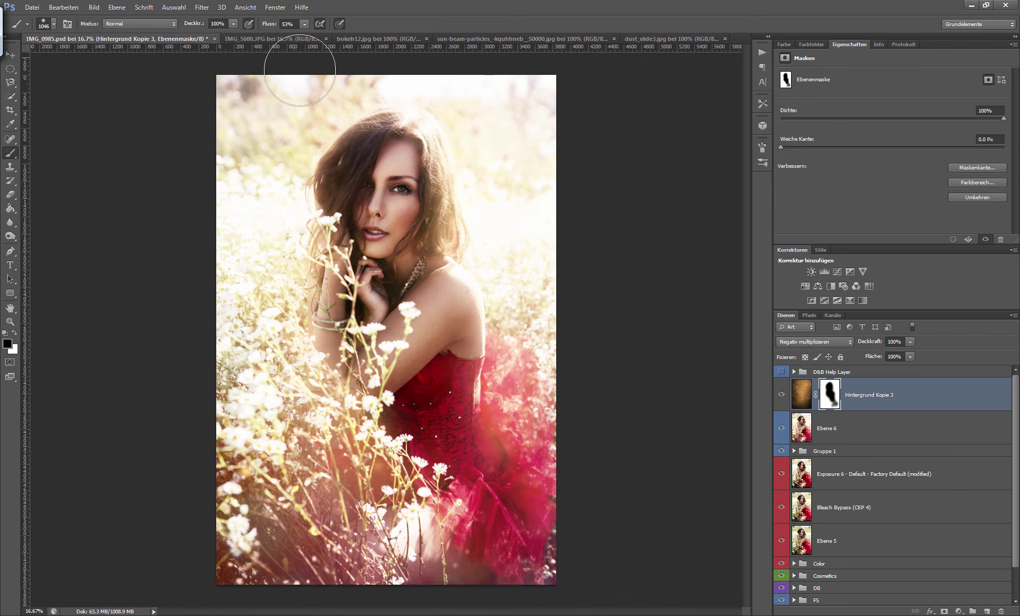
pyautogui.moveTo(512, 404); pyautogui.dragTo(494, 481)
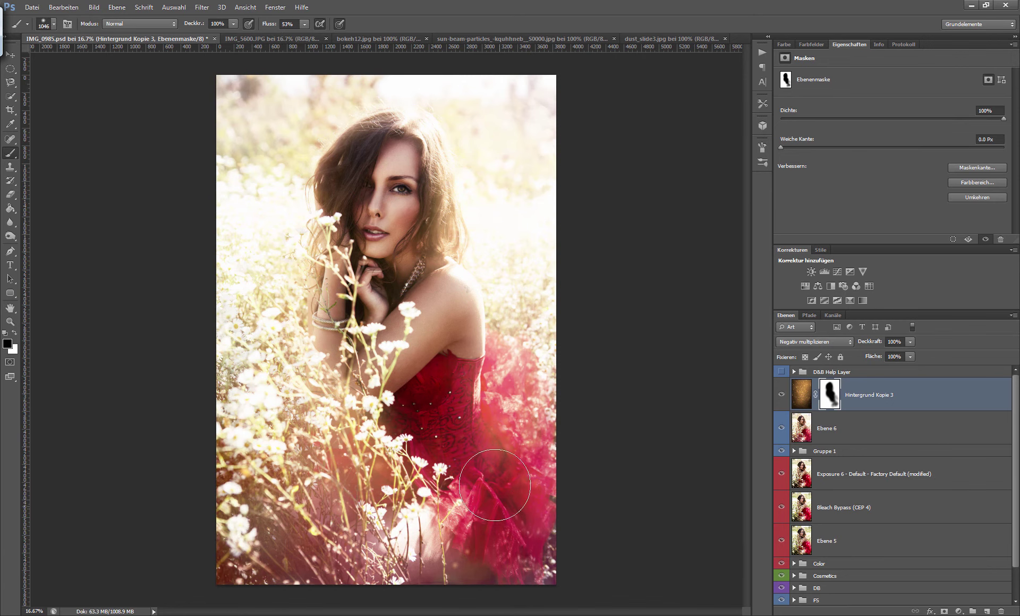
pyautogui.click(780, 394)
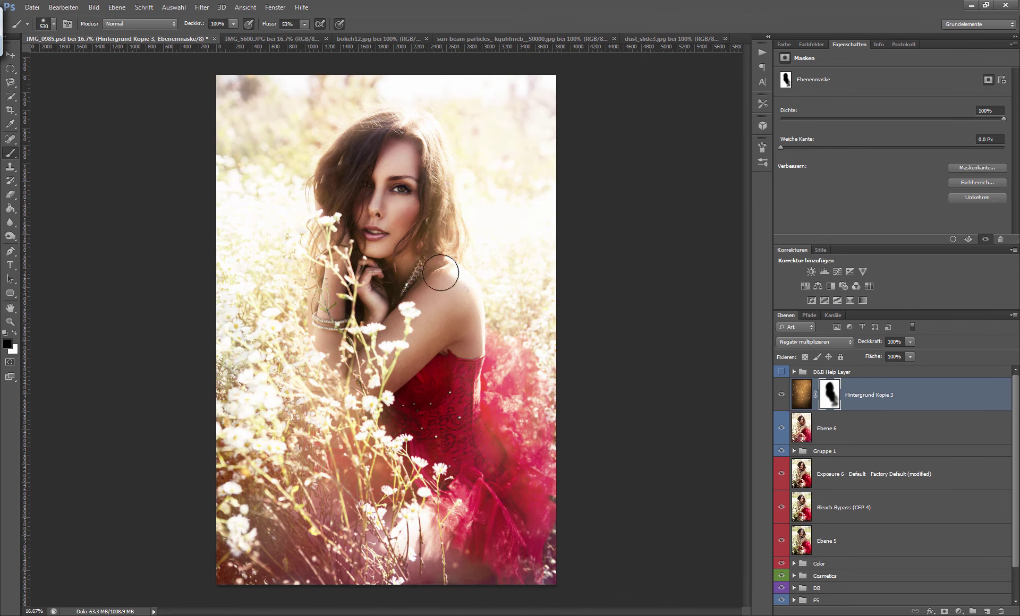
pyautogui.moveTo(421, 125); pyautogui.dragTo(353, 255)
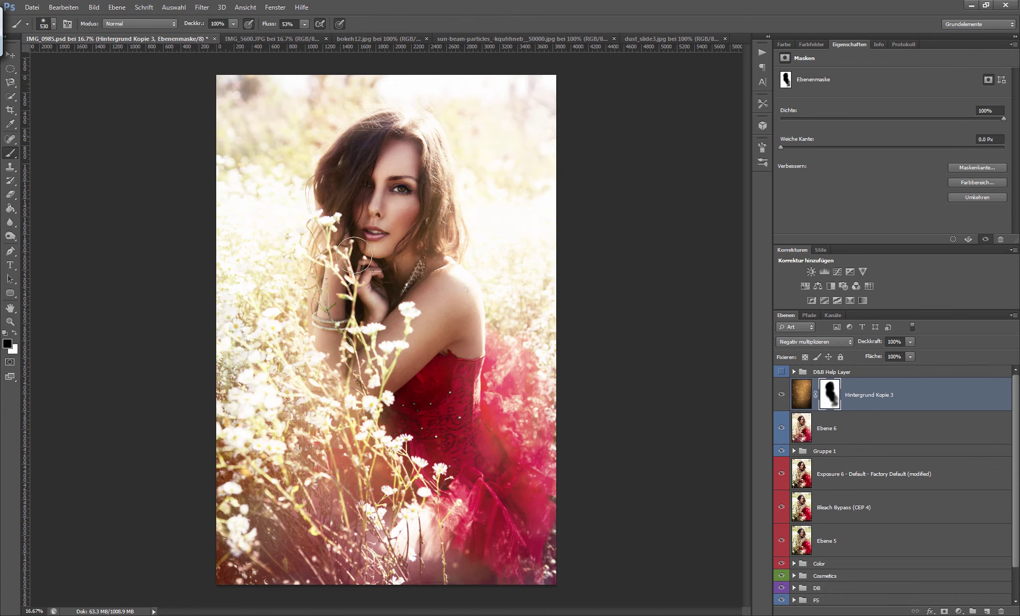
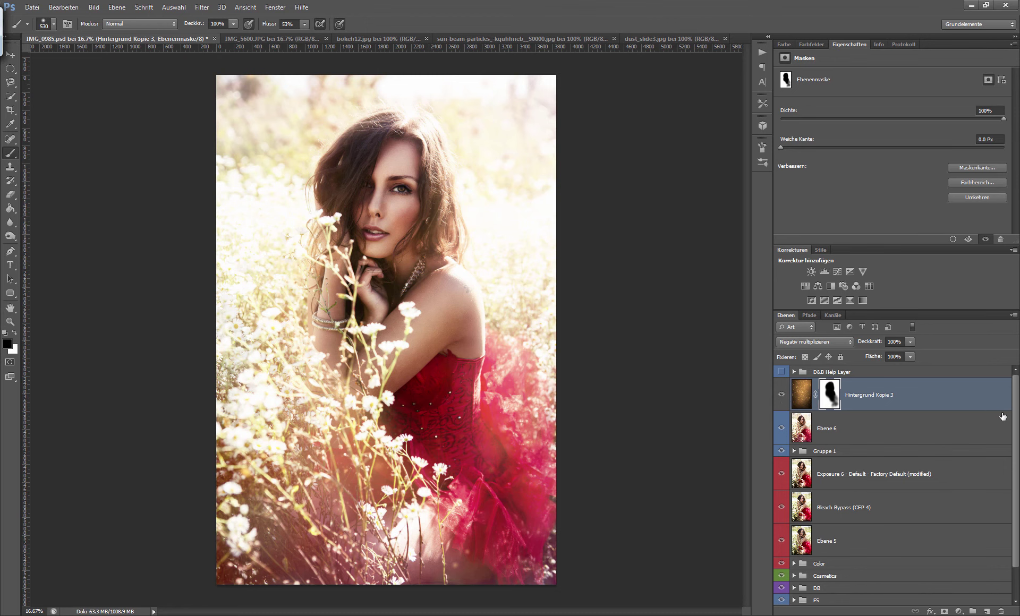
# Compare the current edit with the original photo by toggling layer visibility.
pyautogui.scroll(-2, 1002, 417)
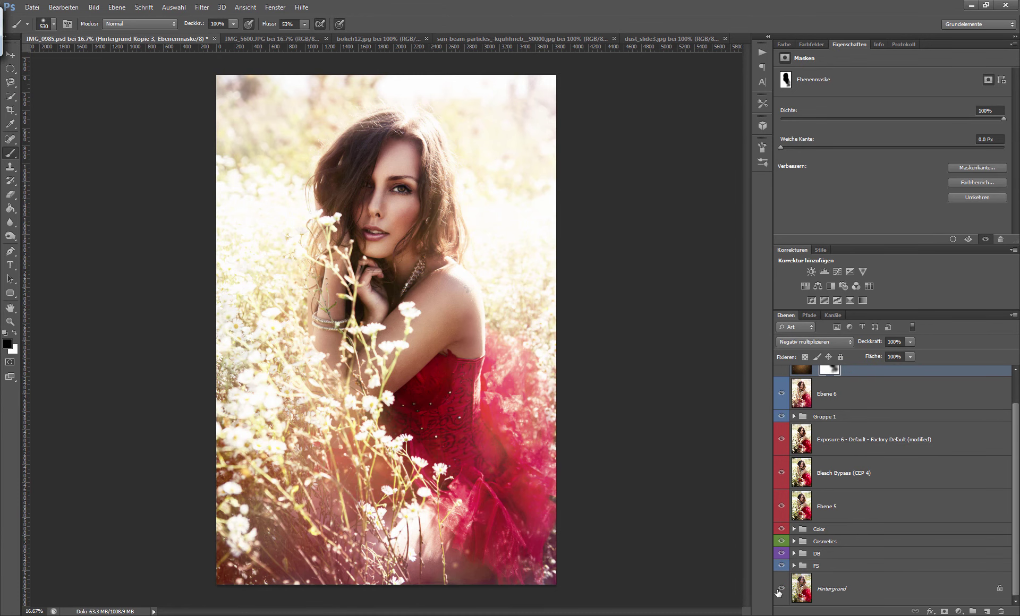
pyautogui.keyDown('alt'); pyautogui.click(778, 591); pyautogui.keyUp('alt')
pyautogui.keyDown('alt'); pyautogui.click(782, 596); pyautogui.keyUp('alt')
pyautogui.scroll(2, 1013, 421)
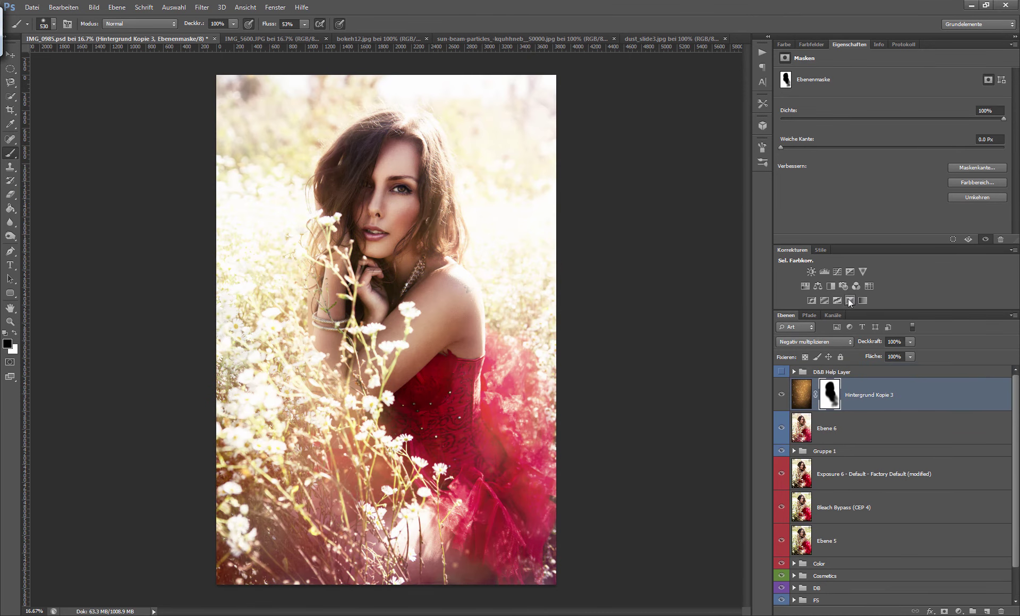
# Add a Selective Color layer adjusting Neutrals to Cyan −7 and Yellow +7.
pyautogui.click(863, 300)
pyautogui.click(820, 91)
pyautogui.click(892, 161)
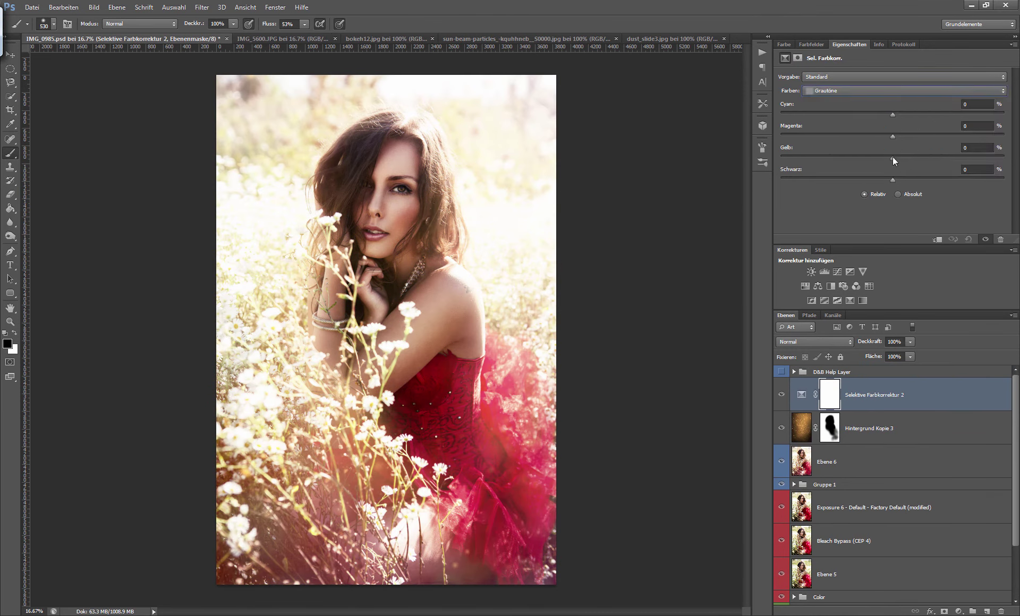
pyautogui.moveTo(856, 117); pyautogui.dragTo(941, 123)
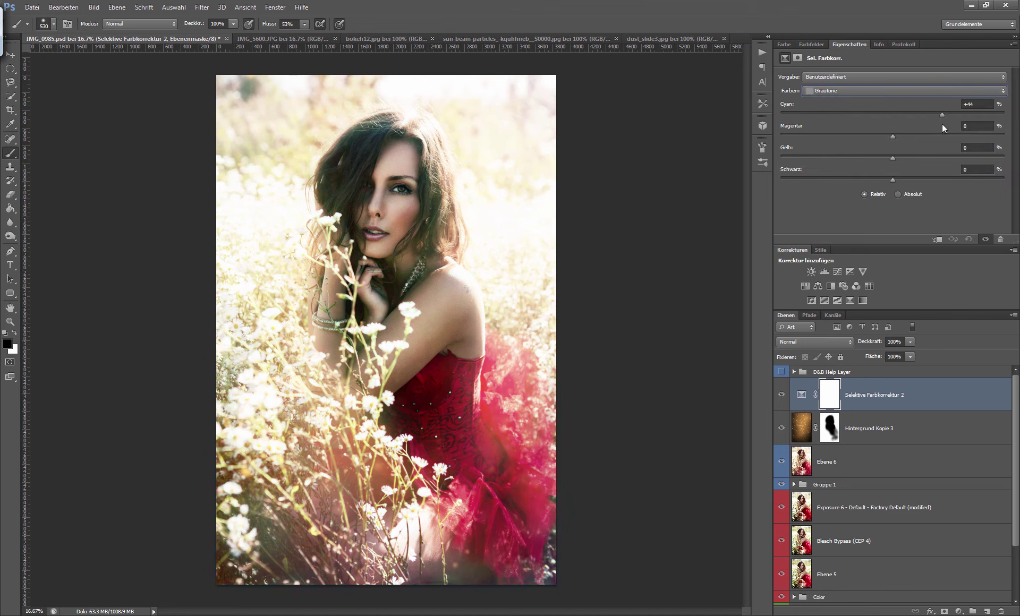
pyautogui.moveTo(862, 126)
pyautogui.mouseDown()
pyautogui.moveTo(883, 127)
pyautogui.moveTo(870, 162)
pyautogui.mouseUp()
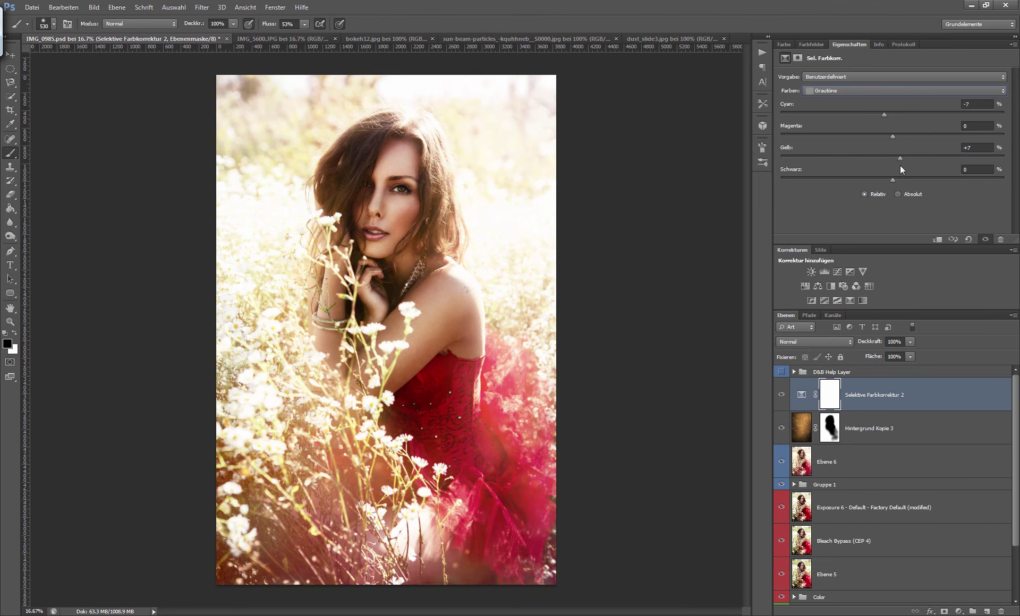
# Copy Hintergrund Kopie 3's mask onto Selektive Farbkorrektur 2, show it, and blend in Color (Farbe) mode.
pyautogui.moveTo(829, 428); pyautogui.dragTo(828, 393)
pyautogui.press('Return')
pyautogui.click(811, 407)
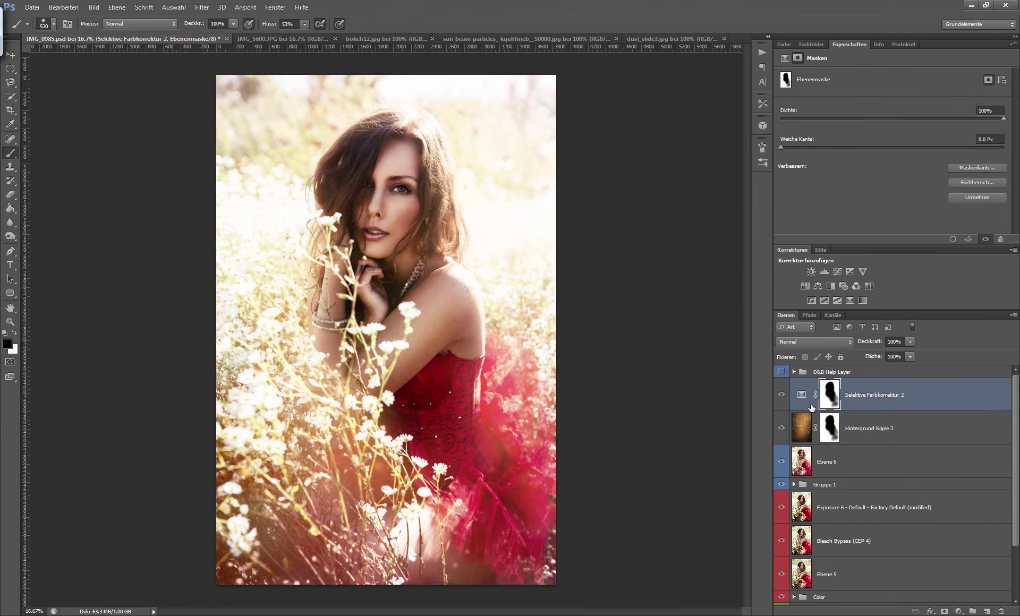
pyautogui.click(782, 396)
pyautogui.click(845, 341)
pyautogui.click(805, 596)
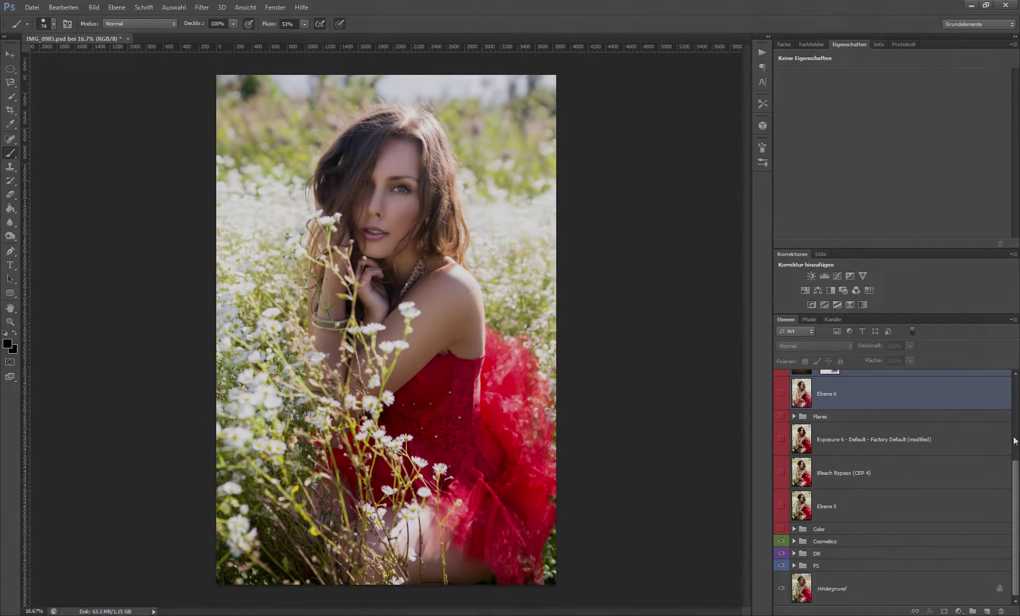
# Compare the portrait with and without the liquify layer.
pyautogui.scroll(3, 815, 403)
pyautogui.keyDown('shift'); pyautogui.click(815, 403); pyautogui.keyUp('shift')
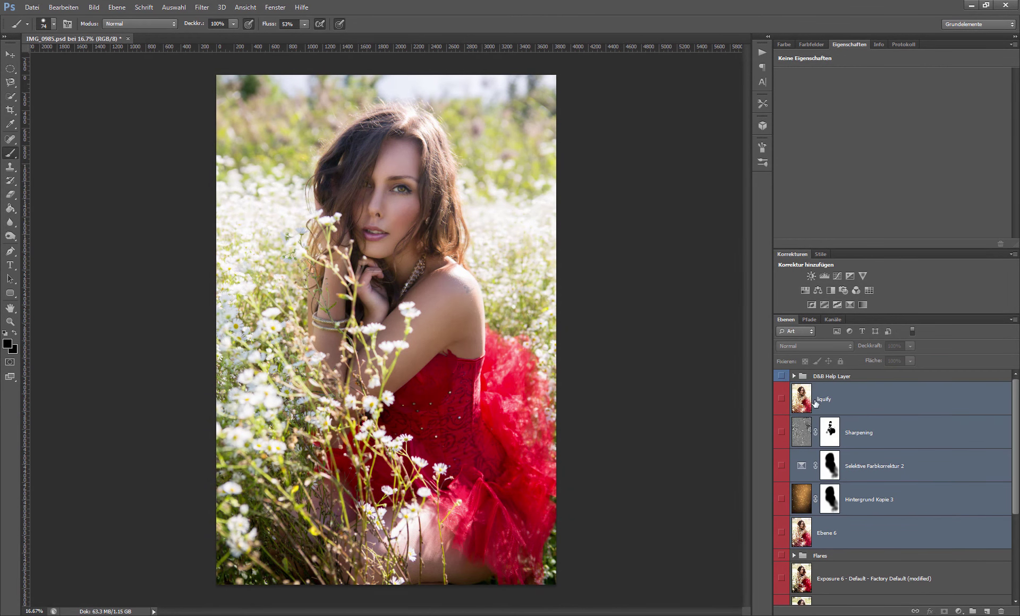
pyautogui.click(782, 400)
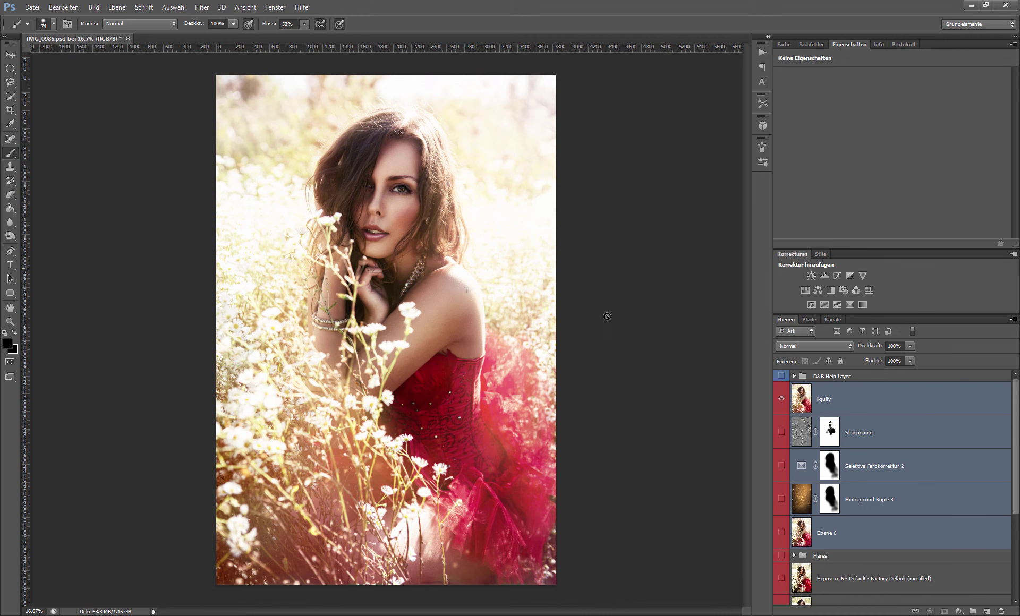
pyautogui.click(783, 407)
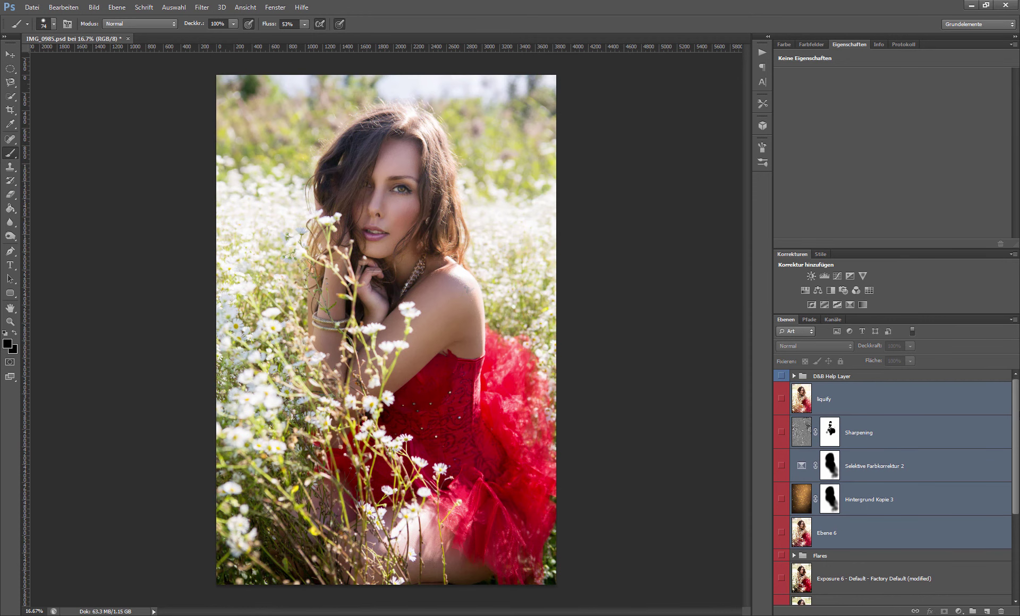
pyautogui.moveTo(1017, 418)
pyautogui.mouseDown()
pyautogui.moveTo(1018, 477)
pyautogui.moveTo(1013, 374)
pyautogui.mouseUp()
pyautogui.scroll(-5, 896, 487)
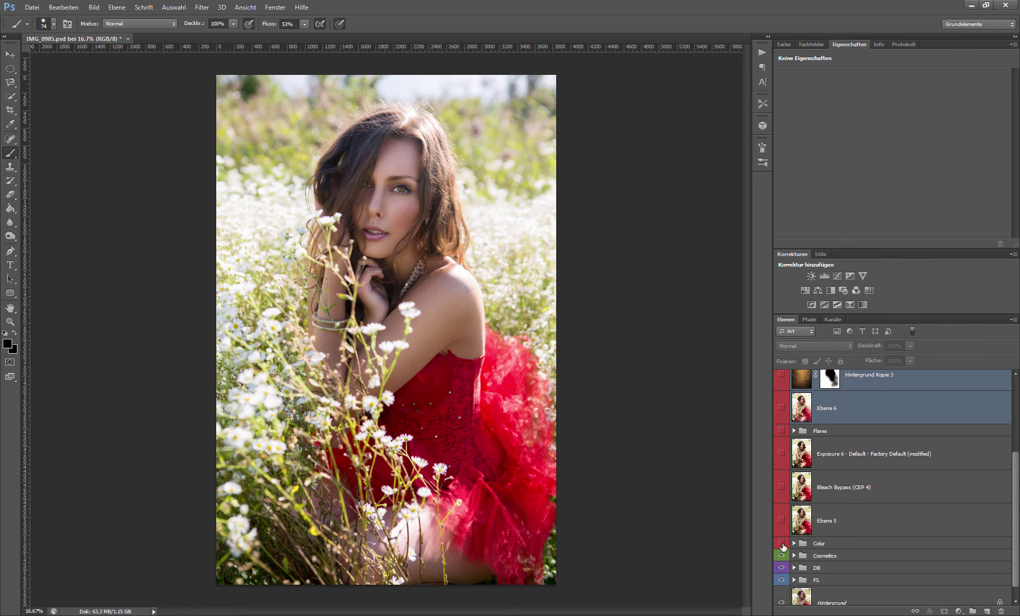
# Turn the Color group back on, expand it, and toggle it repeatedly to compare.
pyautogui.click(782, 544)
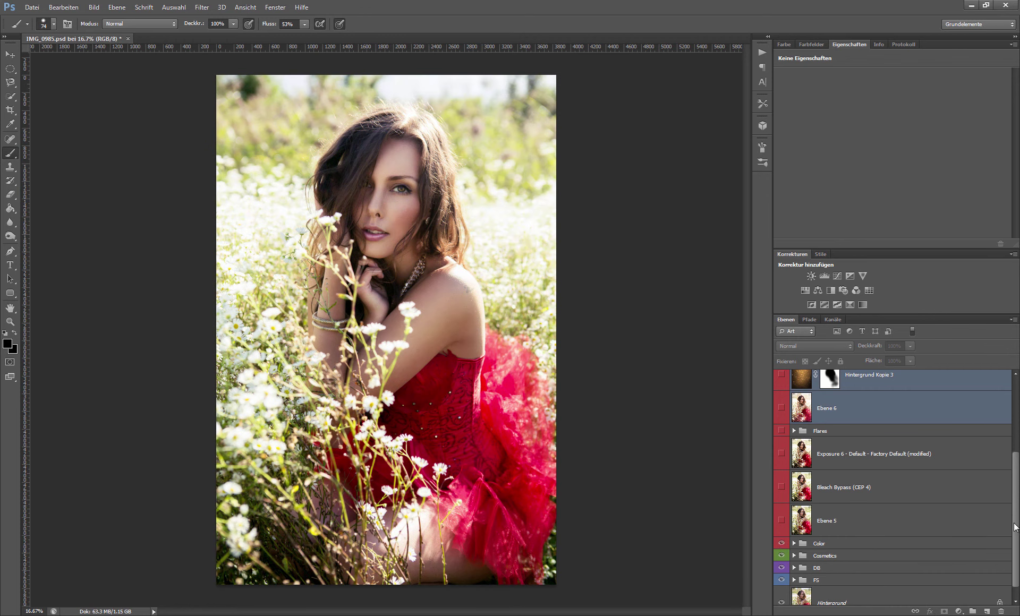
pyautogui.moveTo(1015, 527); pyautogui.dragTo(759, 556)
pyautogui.click(793, 529)
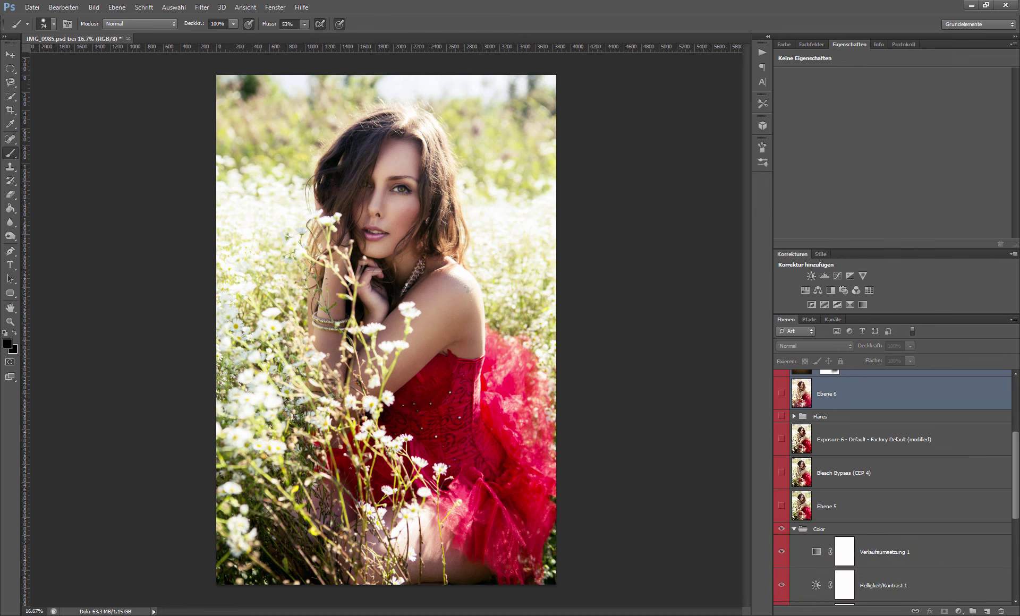
pyautogui.scroll(-3, 799, 473)
pyautogui.scroll(-1, 798, 474)
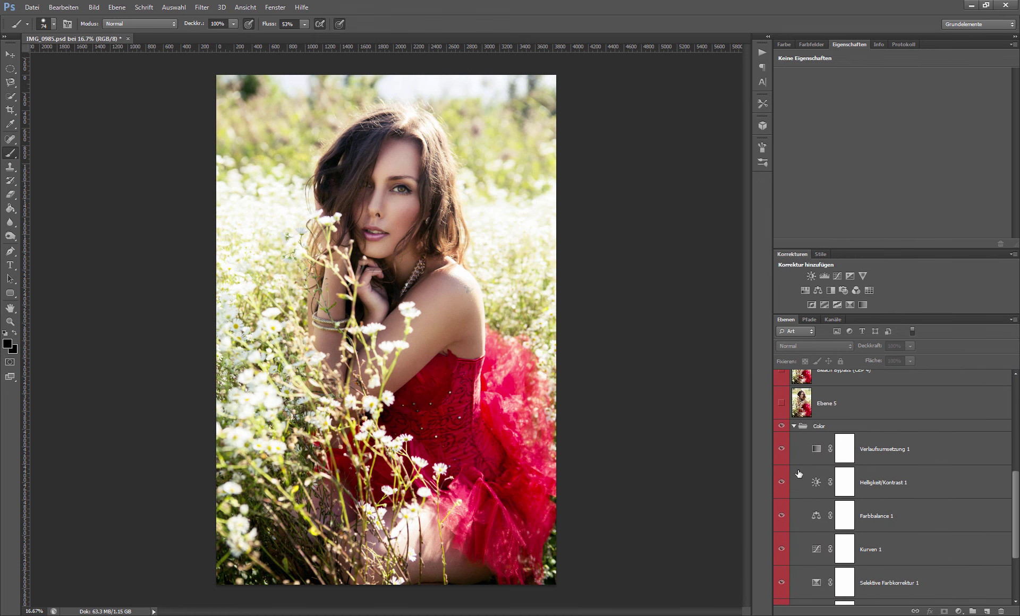
pyautogui.click(781, 427)
pyautogui.click(781, 426)
pyautogui.click(781, 426)
pyautogui.click(782, 427)
pyautogui.click(781, 426)
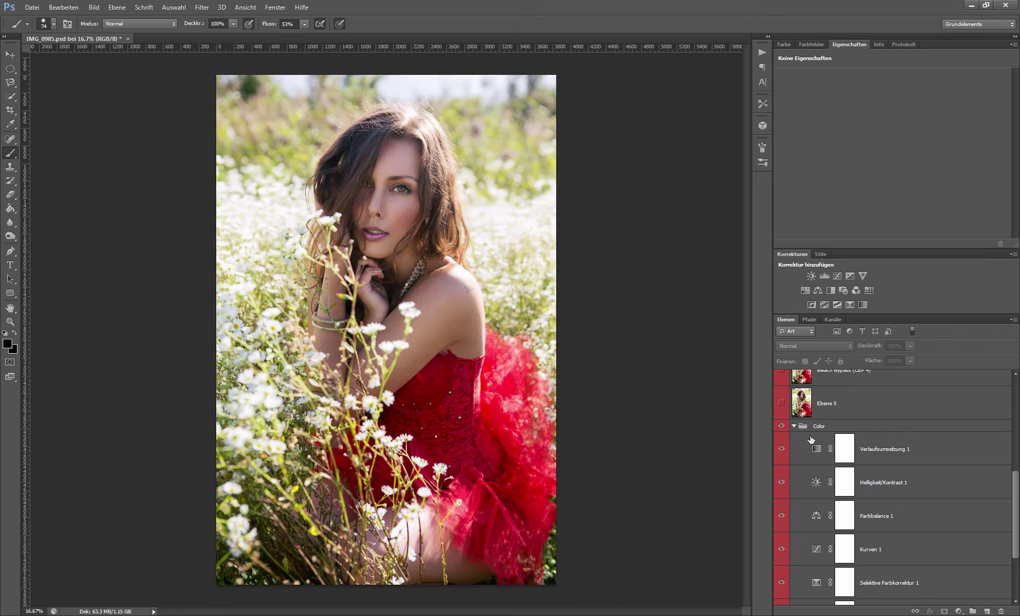
pyautogui.scroll(3, 797, 478)
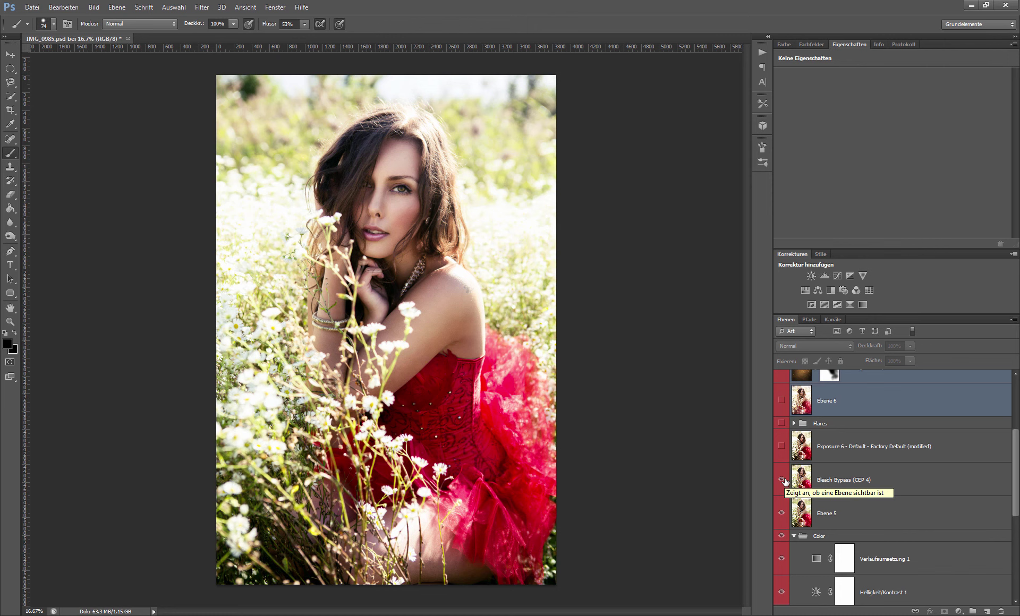
# Turn on the Exposure 6 layer, check the Filter menu without applying anything, and scroll the layers.
pyautogui.click(781, 457)
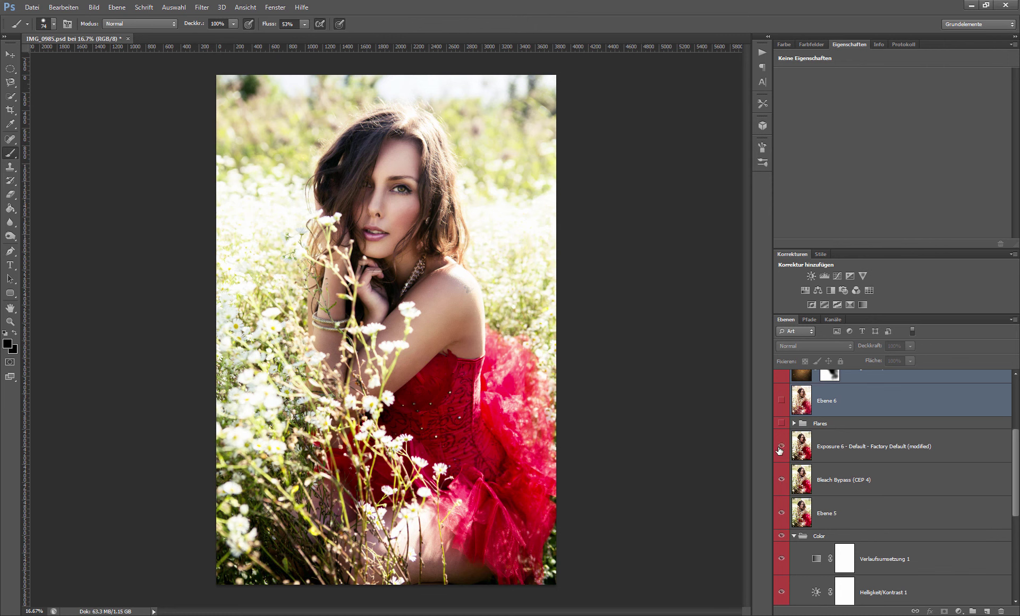
pyautogui.click(202, 7)
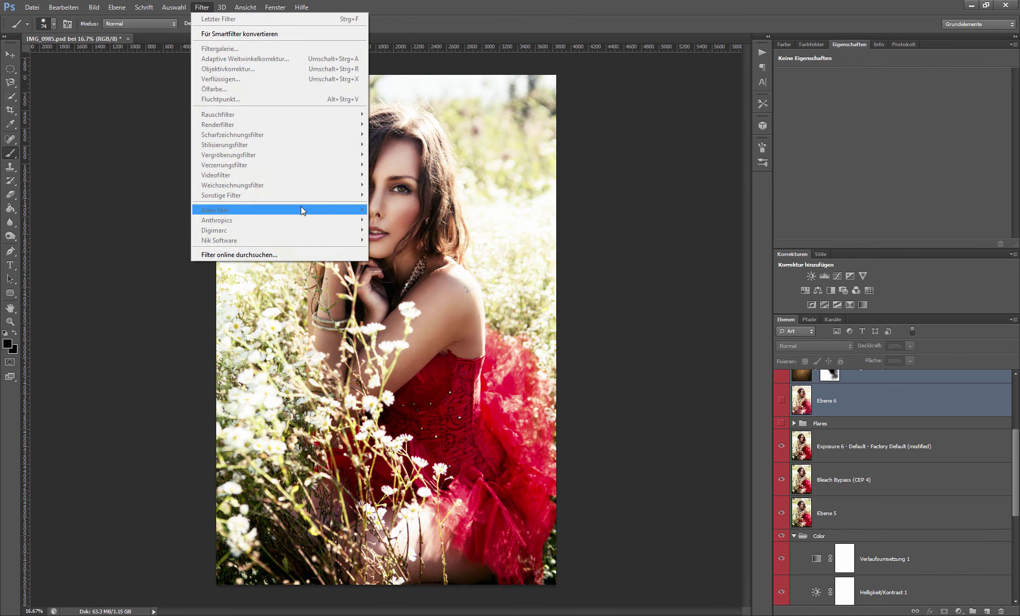
pyautogui.click(642, 276)
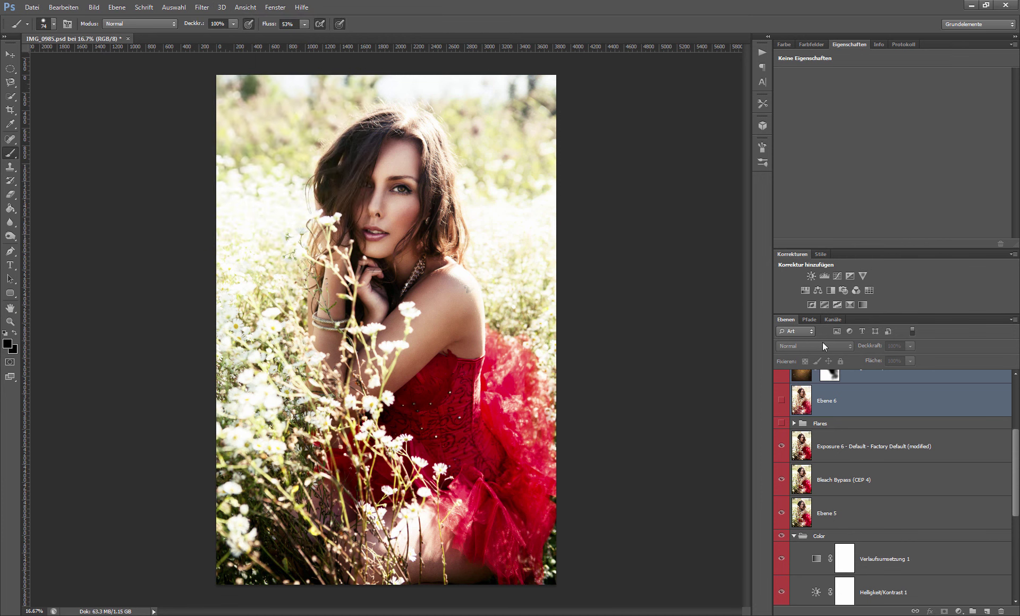
pyautogui.click(1015, 526)
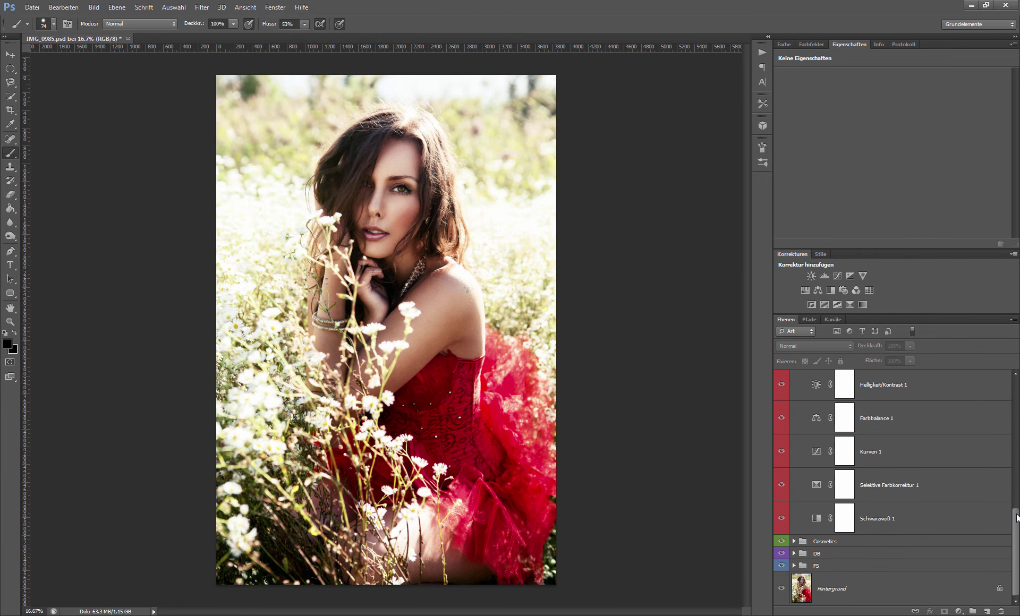
pyautogui.moveTo(1016, 528); pyautogui.dragTo(1016, 451)
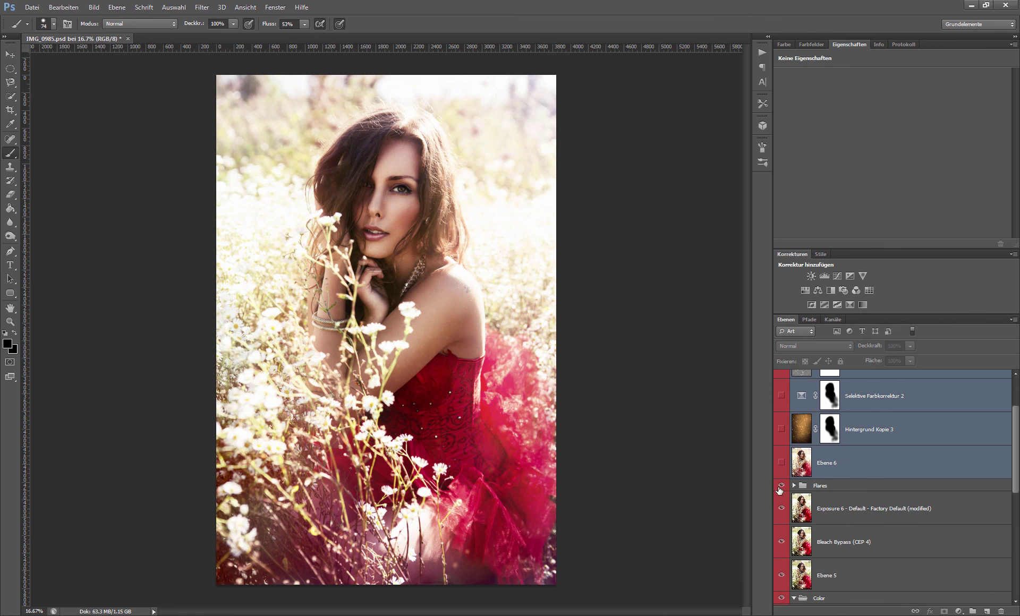
# Turn on Ebene 6 and the Hintergrund Kopie 3 glow layer, toggling the glow to compare.
pyautogui.click(781, 485)
pyautogui.click(781, 461)
pyautogui.moveTo(1015, 470); pyautogui.dragTo(1017, 435)
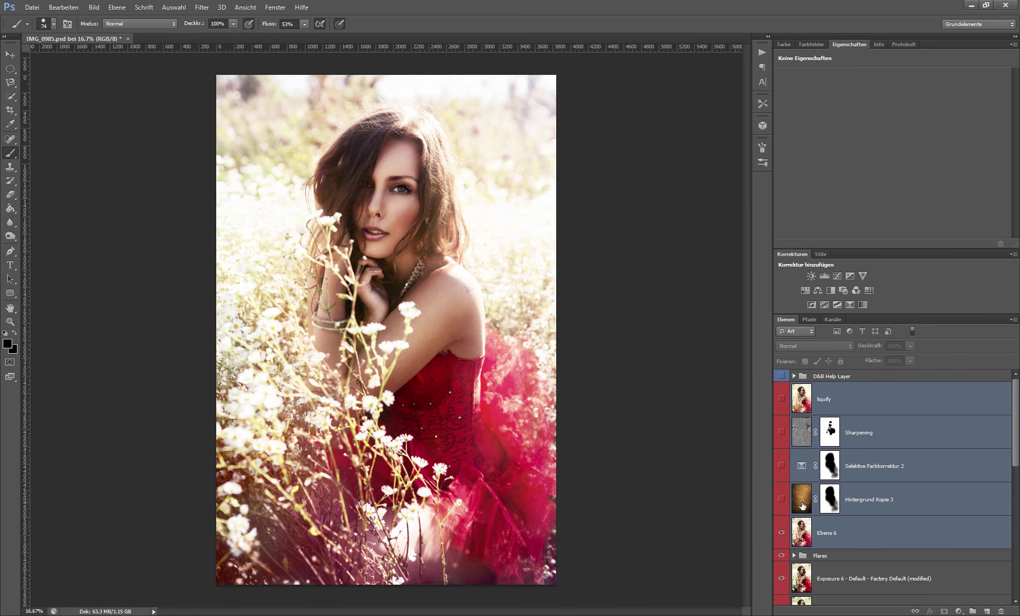
pyautogui.click(784, 505)
pyautogui.click(784, 507)
pyautogui.click(785, 507)
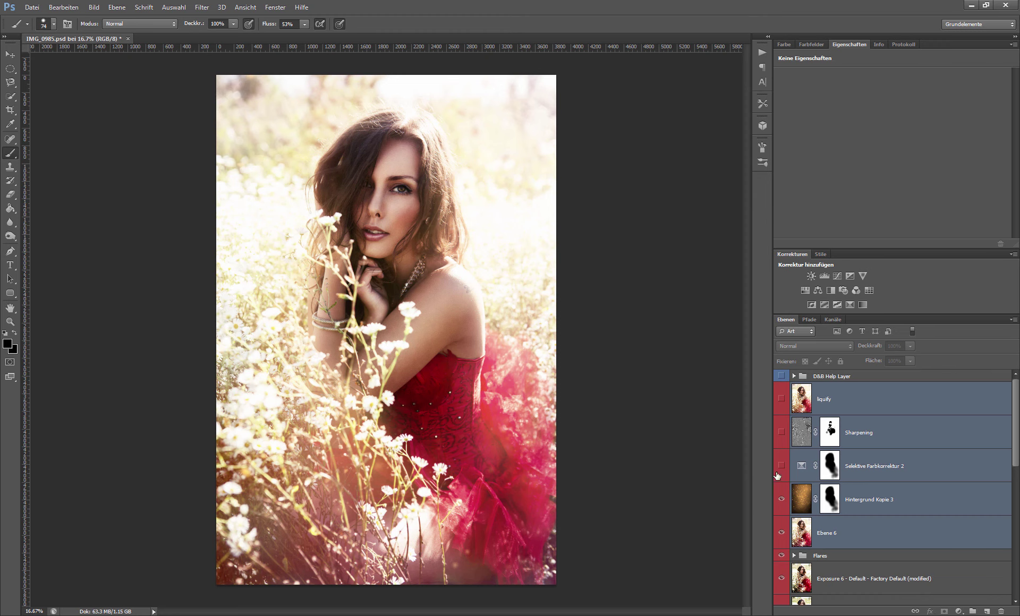
# Turn on Selektive Farbkorrektur 2, Sharpening and liquify to reveal the finished portrait.
pyautogui.moveTo(781, 466); pyautogui.dragTo(780, 433)
pyautogui.click(898, 434)
pyautogui.click(839, 401)
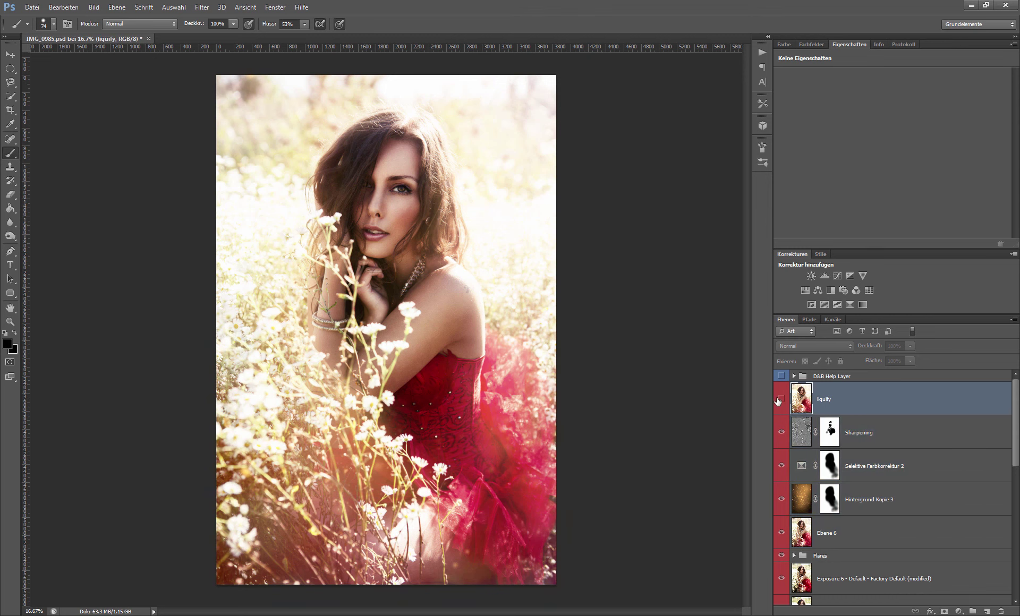
pyautogui.click(780, 399)
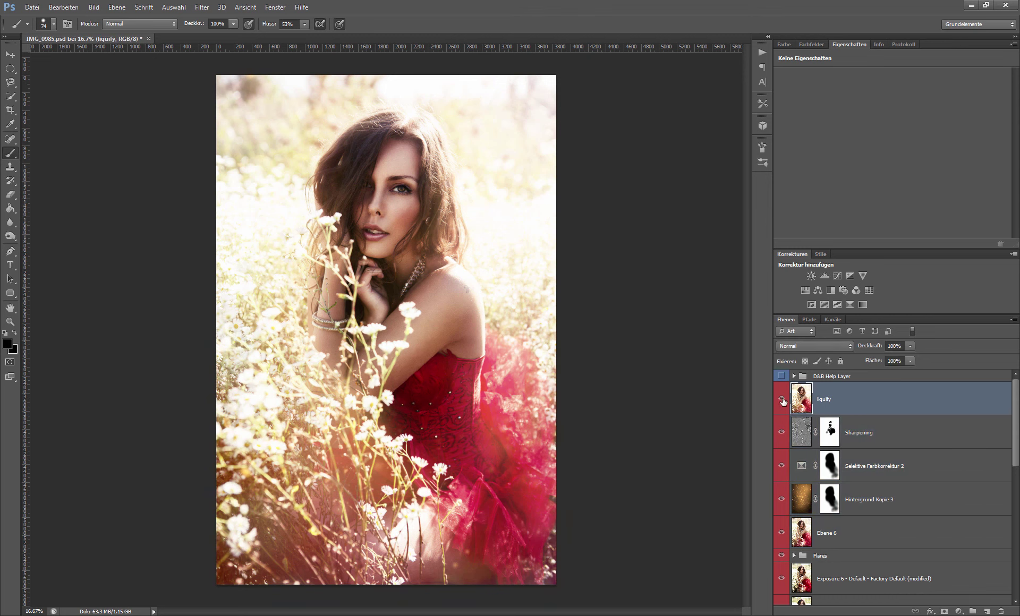